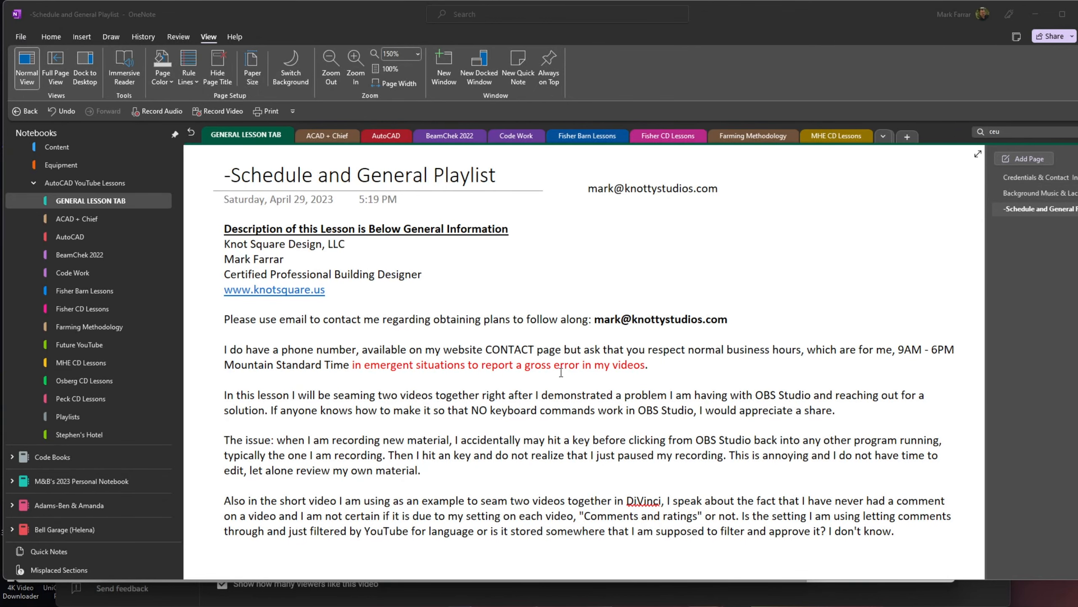
- Bring the OBS Studio window into view to examine its display capture sources, and move it back off this screen
drag(0, 47, 735, 7)
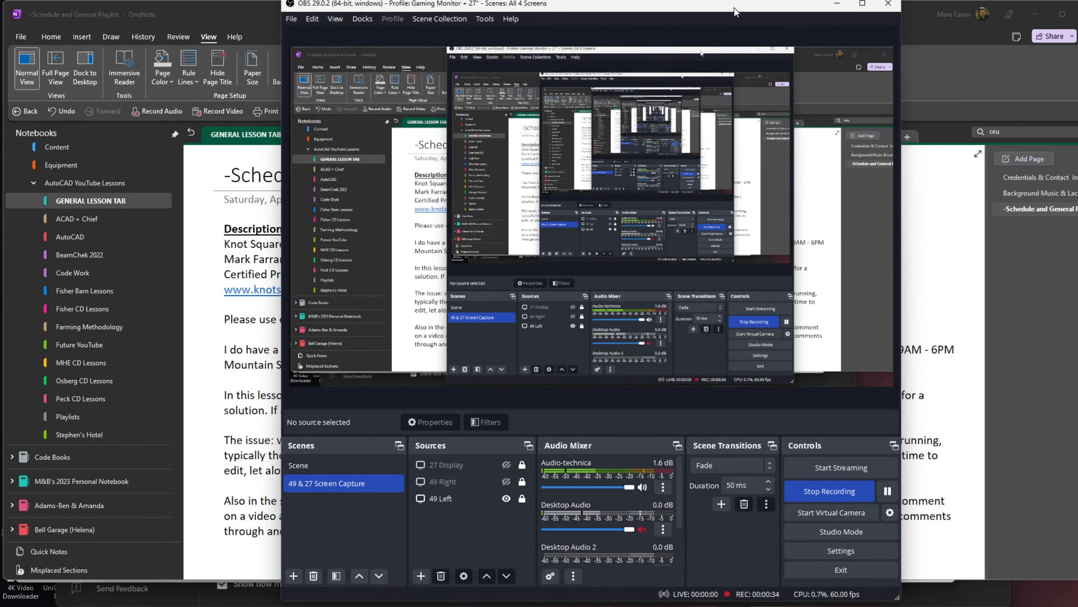
drag(735, 8, 734, 12)
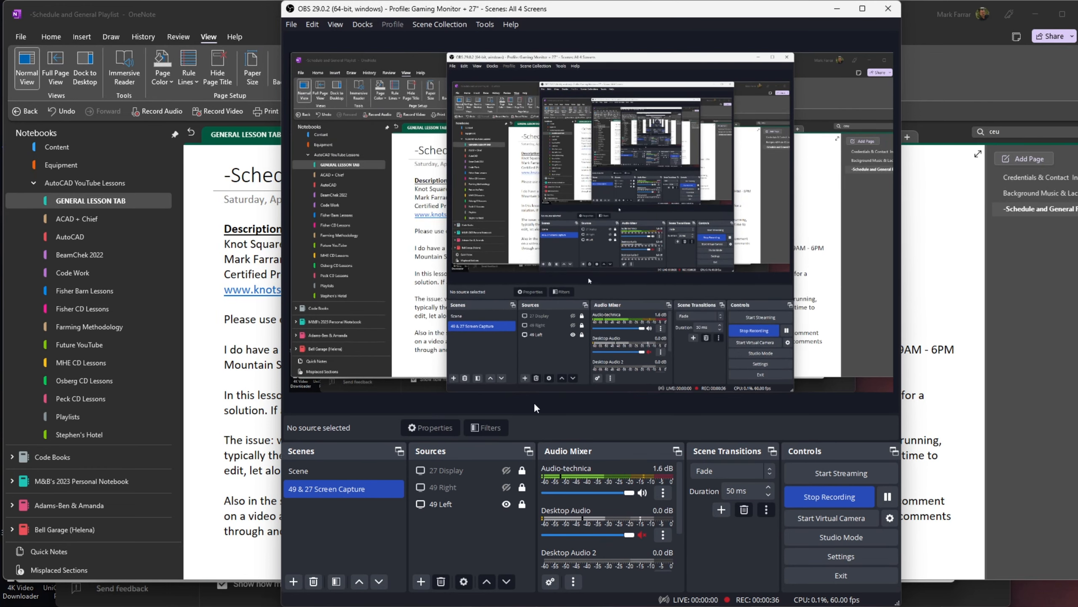
click(509, 490)
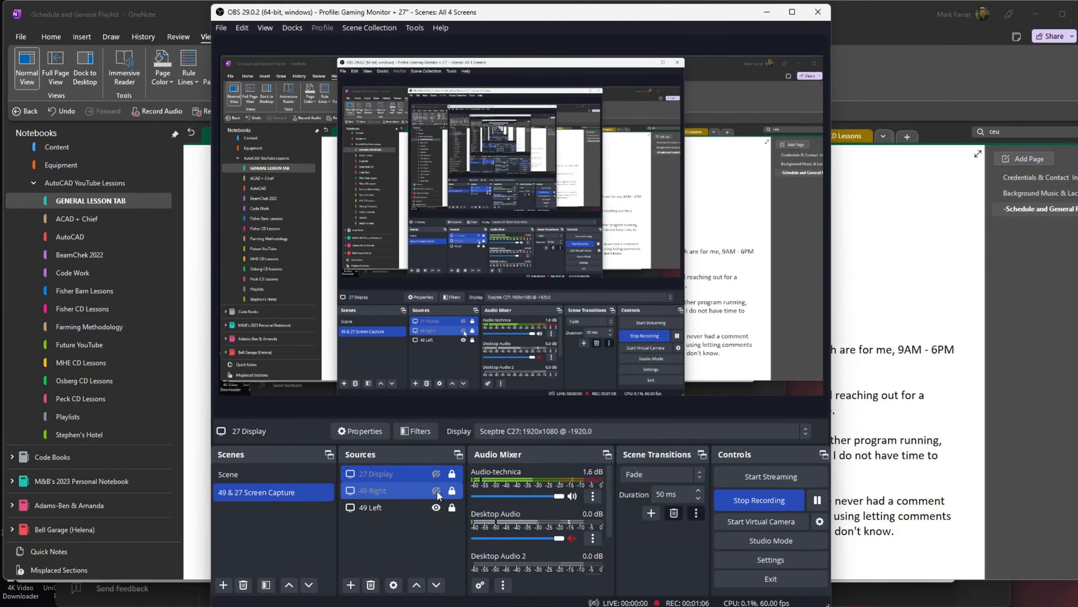
drag(612, 18, 0, 32)
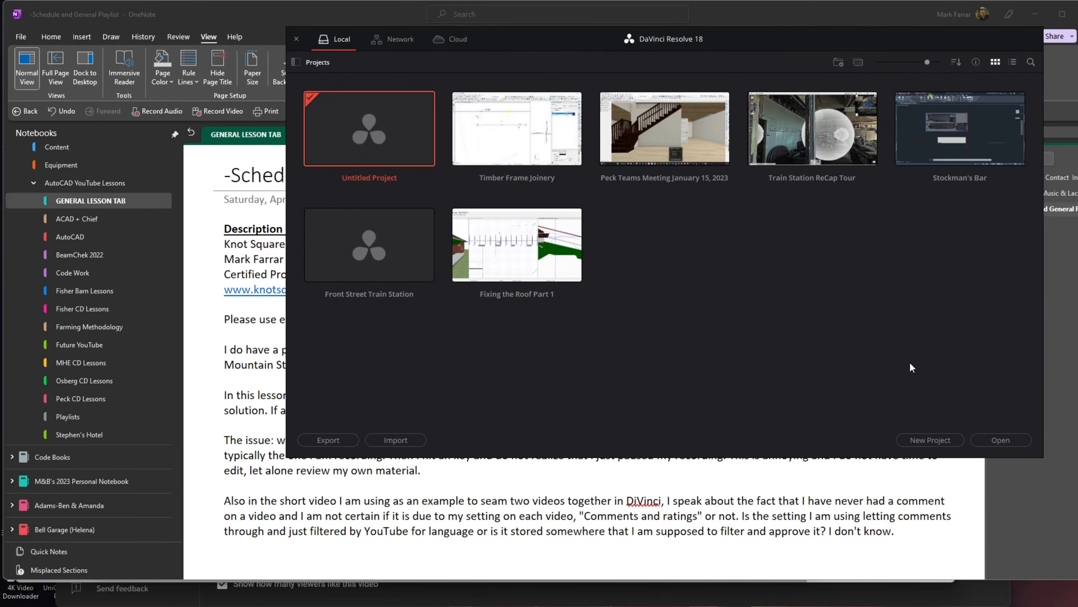
mouse_move(663, 606)
click(733, 594)
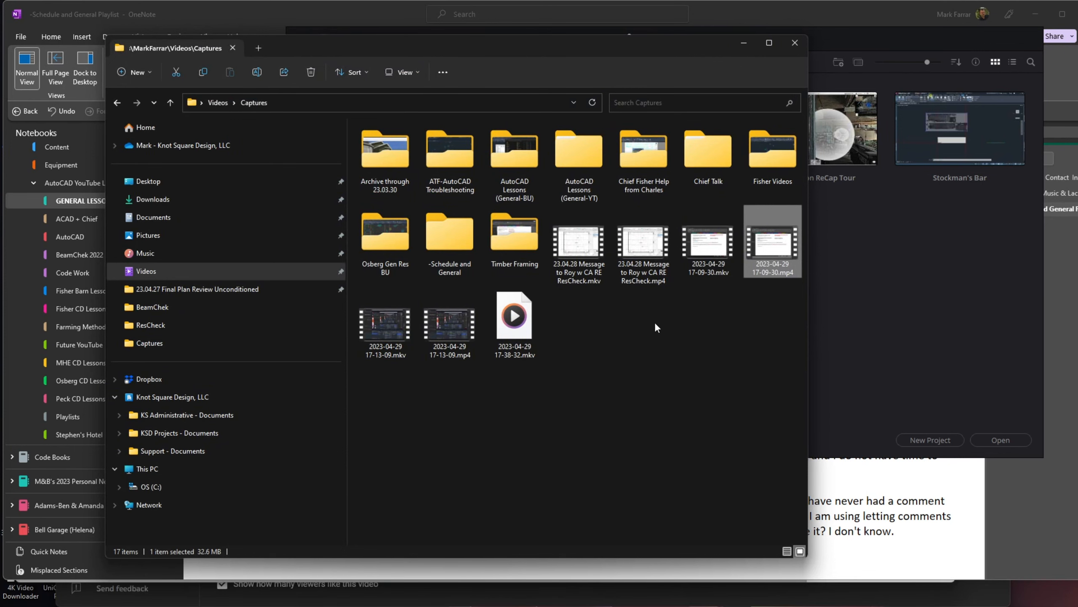
right_click(761, 270)
click(821, 282)
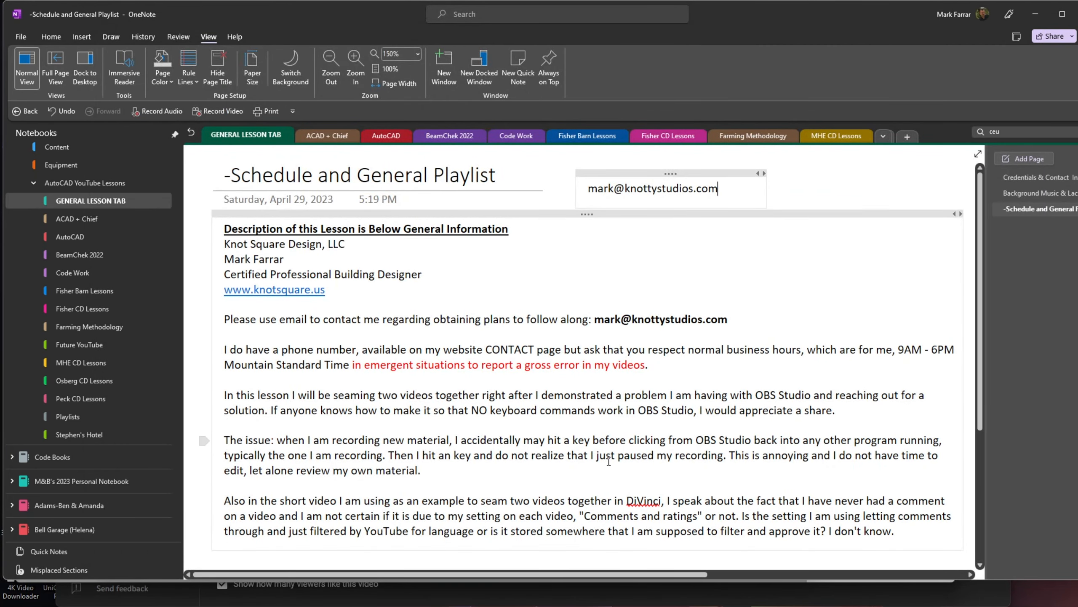
- Copy the phrase "Comments and ratings" from the last paragraph of the OneNote lesson description
scroll(697, 411, down, 8)
scroll(696, 410, up, 8)
scroll(680, 414, down, 2)
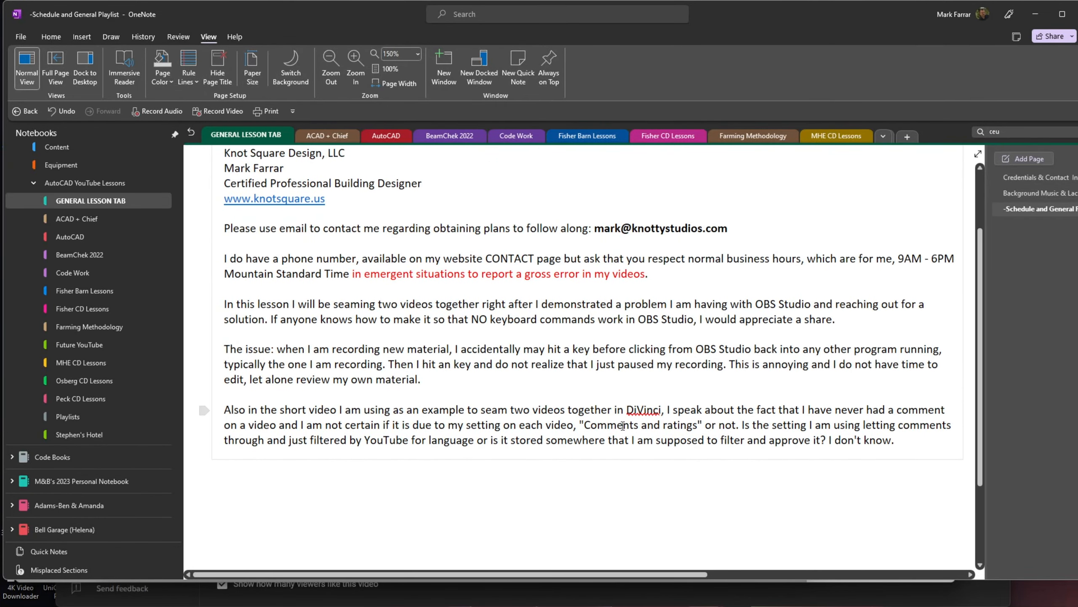
drag(698, 428, 584, 425)
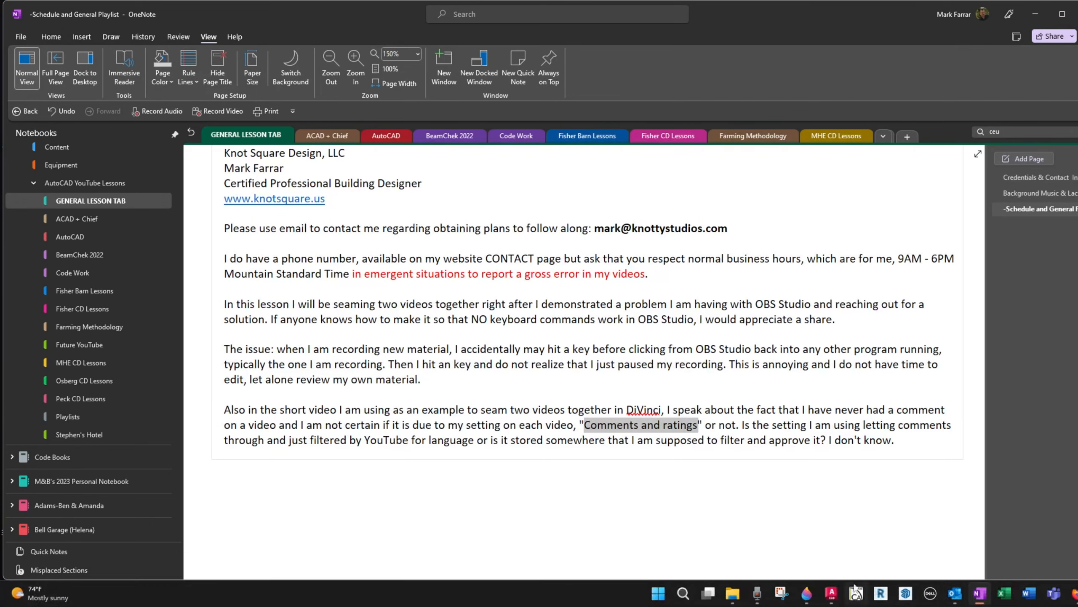
click(733, 593)
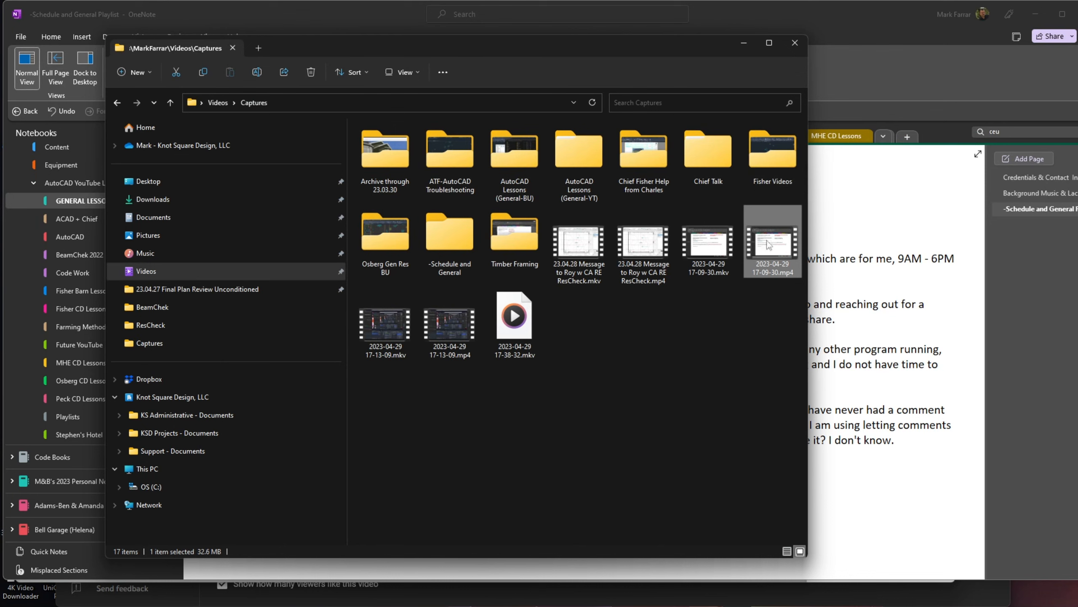
click(772, 269)
text(Comments and ratings)
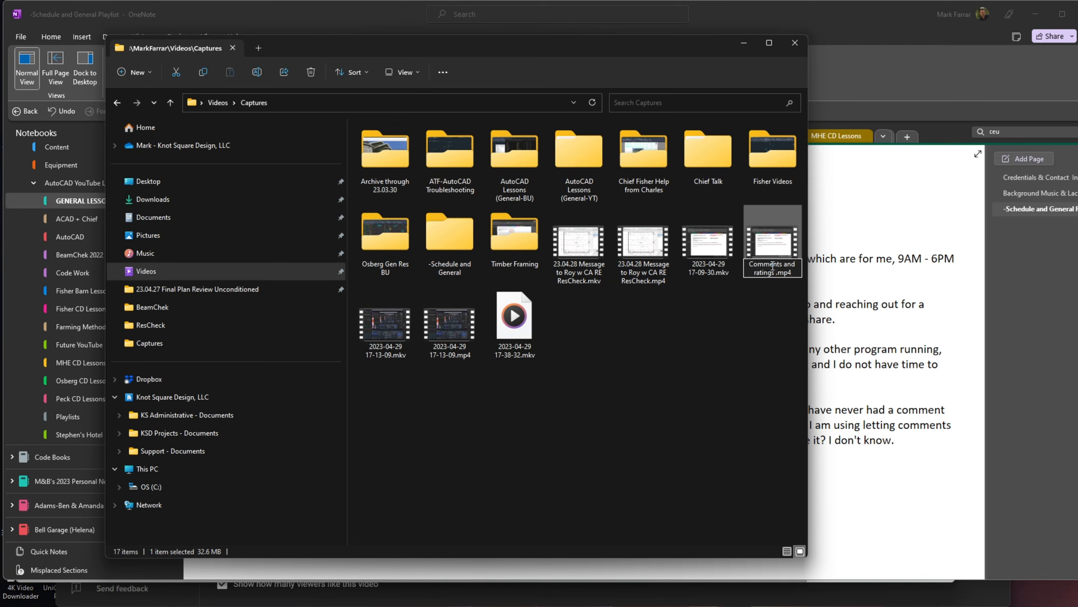
text( Part 1)
drag(784, 272, 746, 264)
key(ctrl+c)
click(782, 272)
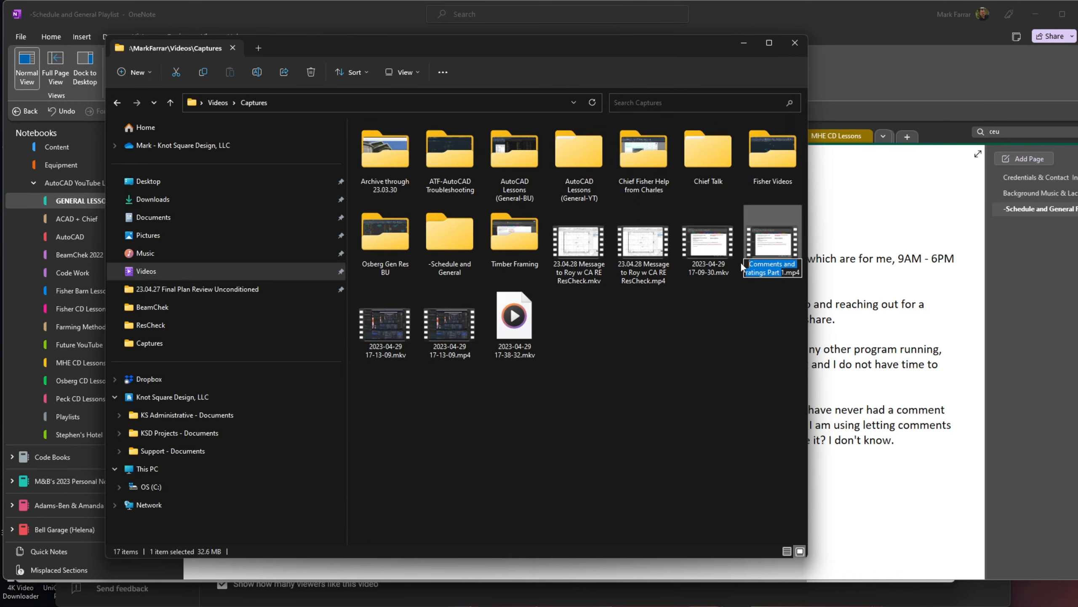
click(707, 269)
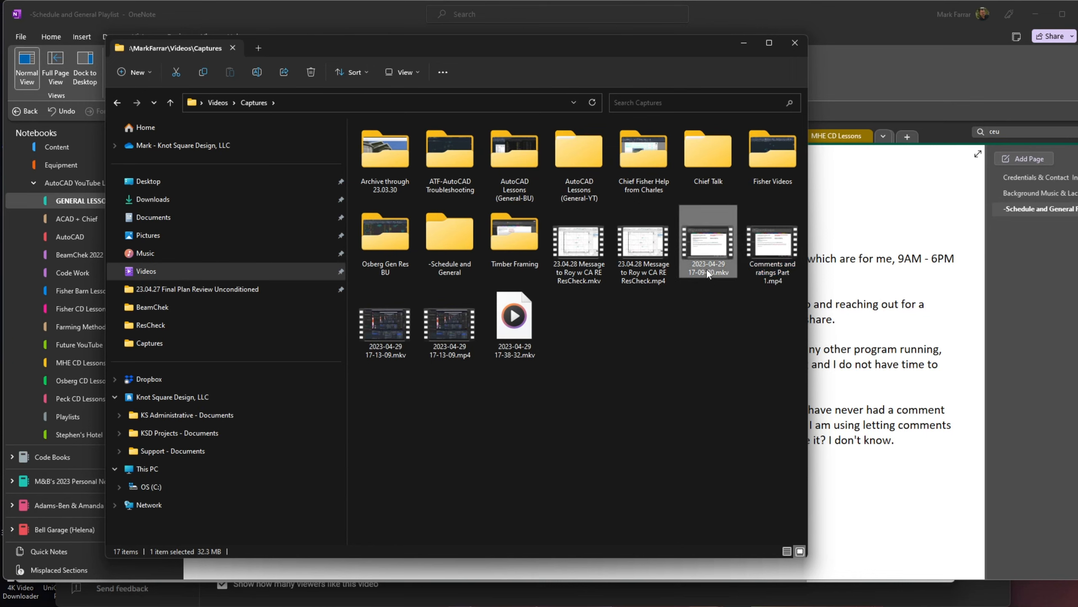
click(708, 272)
key(ctrl+v)
text(1)
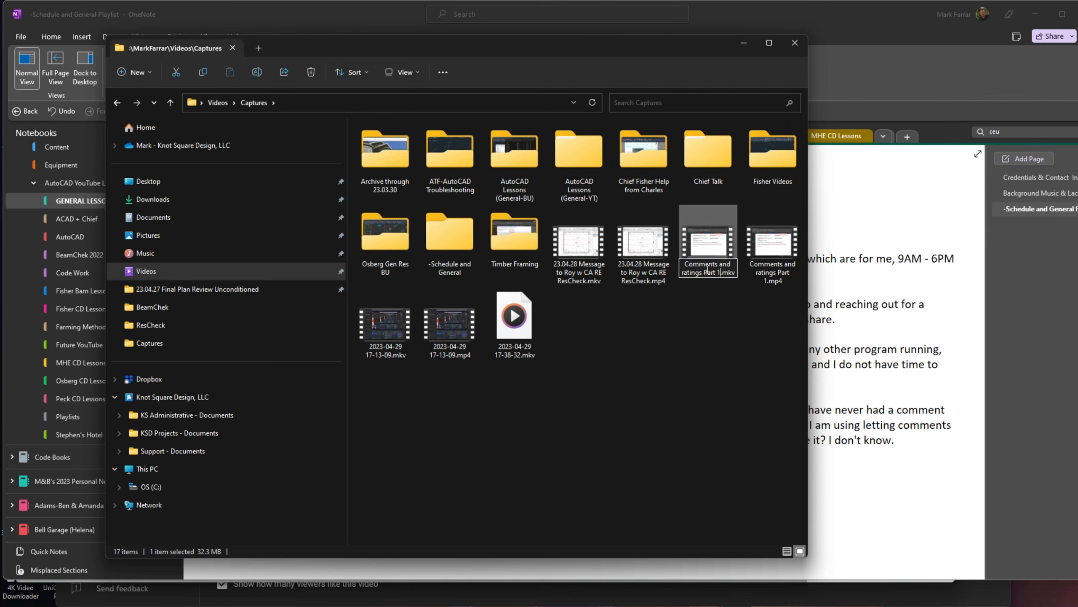
click(388, 358)
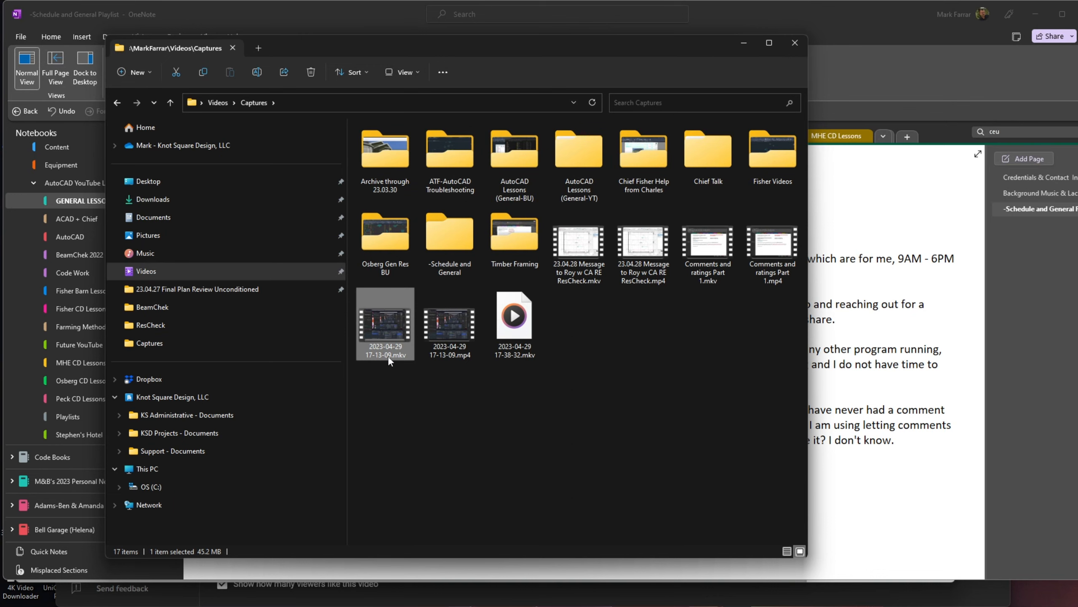
click(388, 355)
key(ctrl+v)
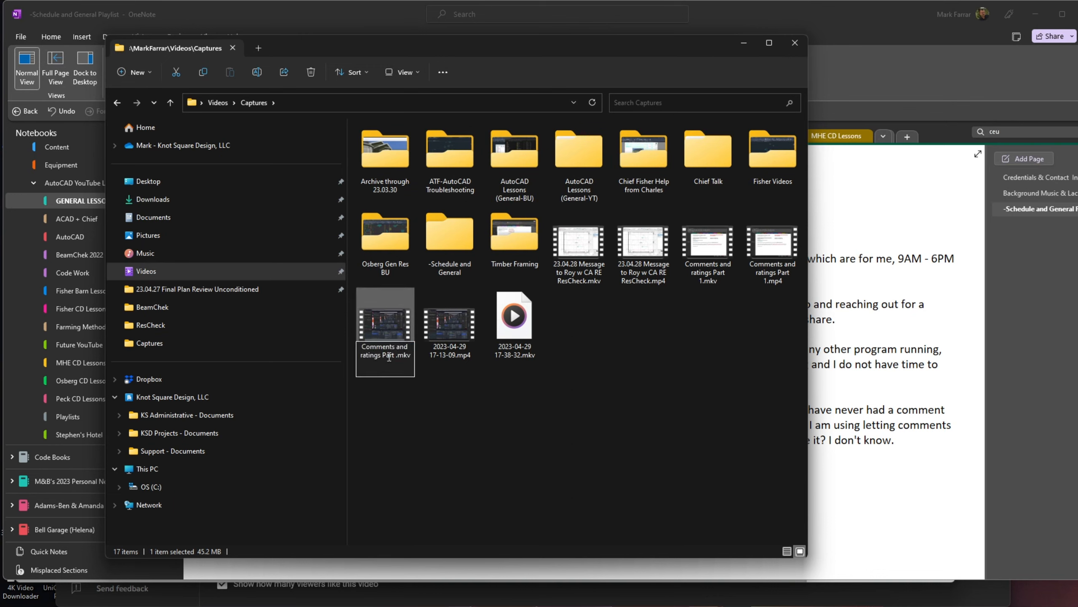
text(2)
click(452, 349)
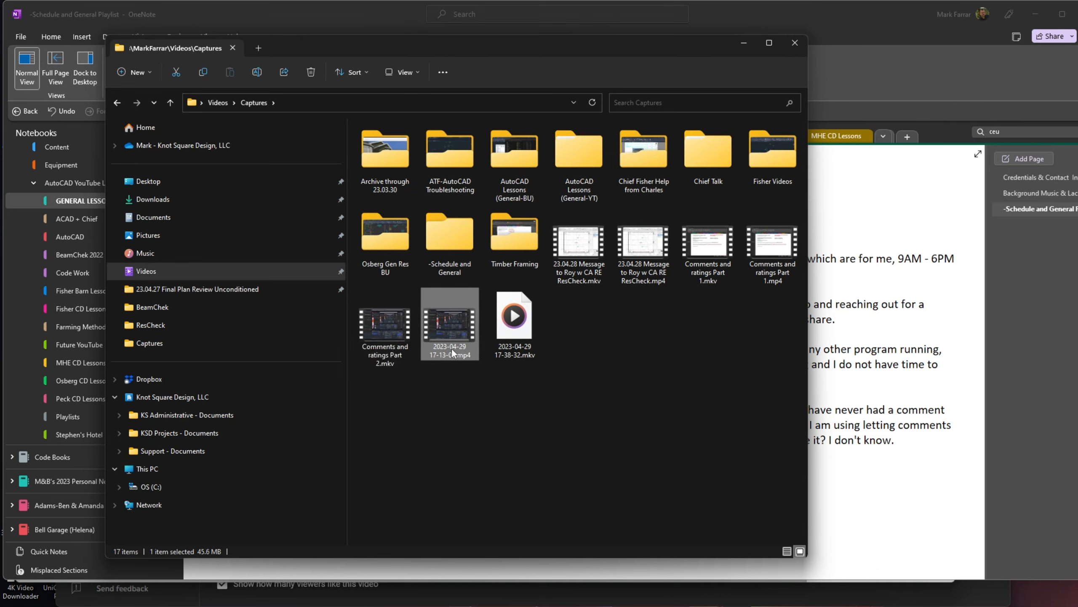
click(451, 349)
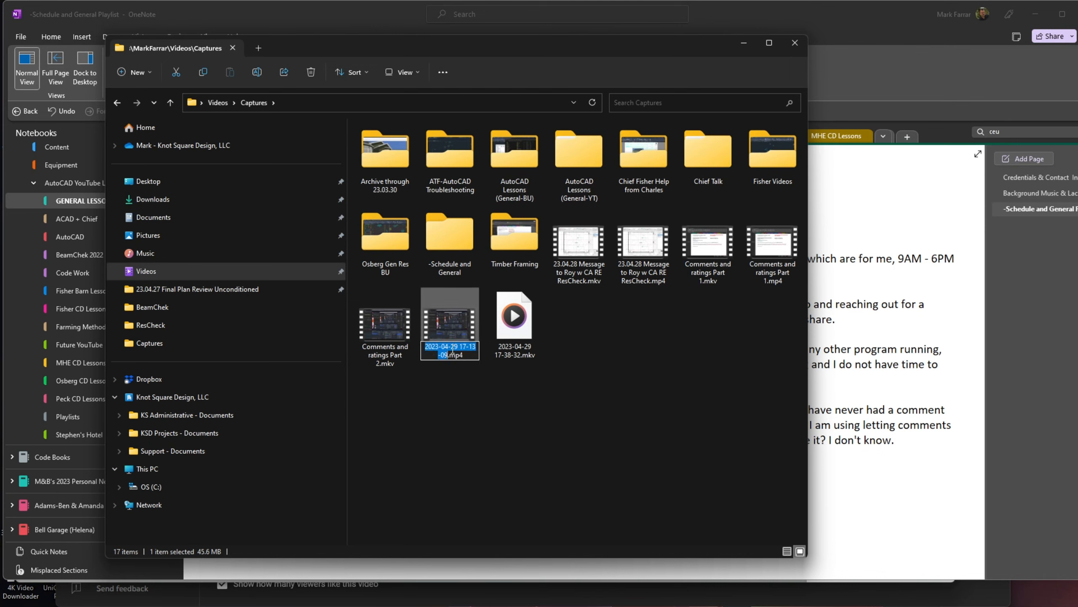
key(ctrl+v)
text(2)
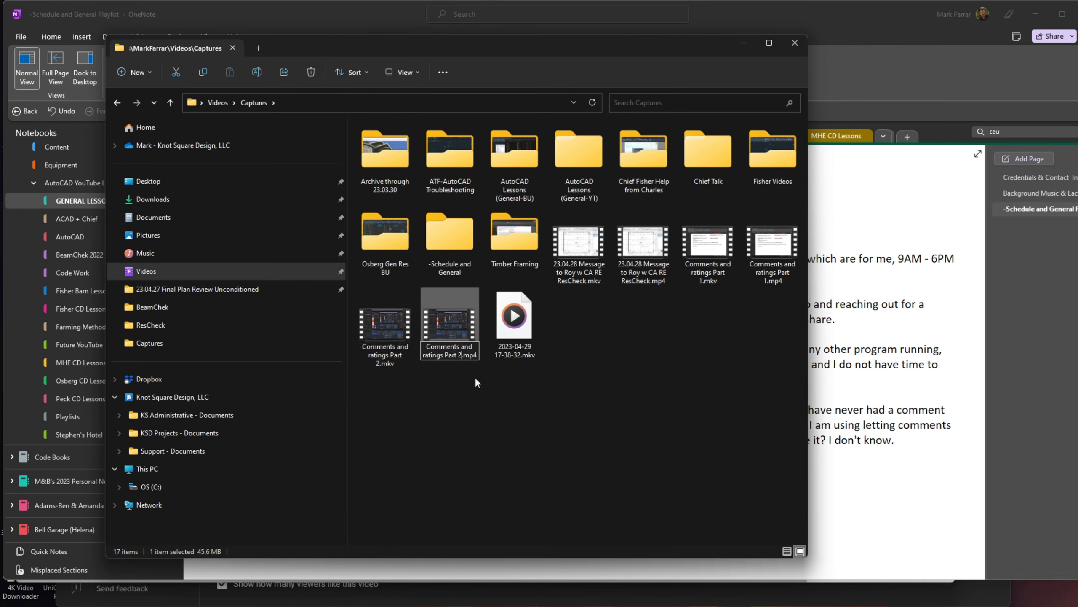
- Move the MKV and MP4 files of Comments and ratings Part 2 into the -Schedule and General folder
ctrl+click(385, 326)
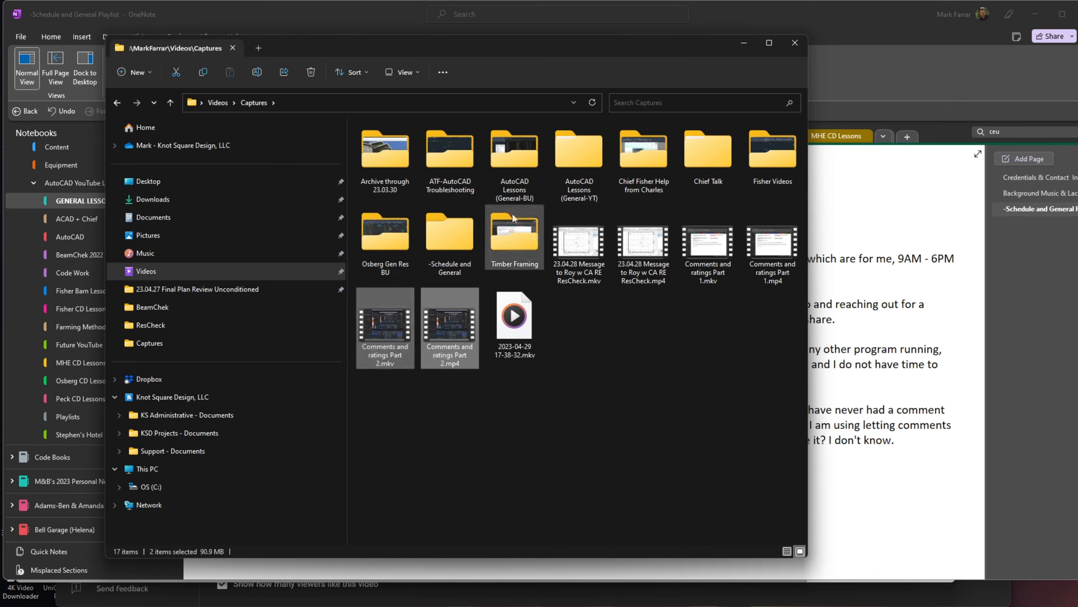
mouse_move(519, 154)
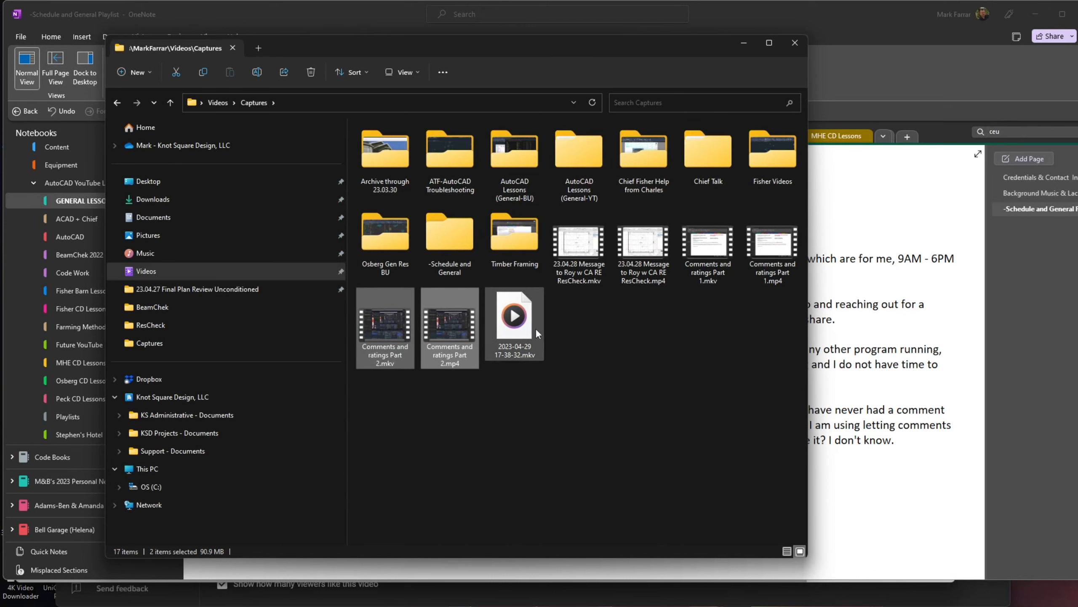
drag(425, 332, 450, 231)
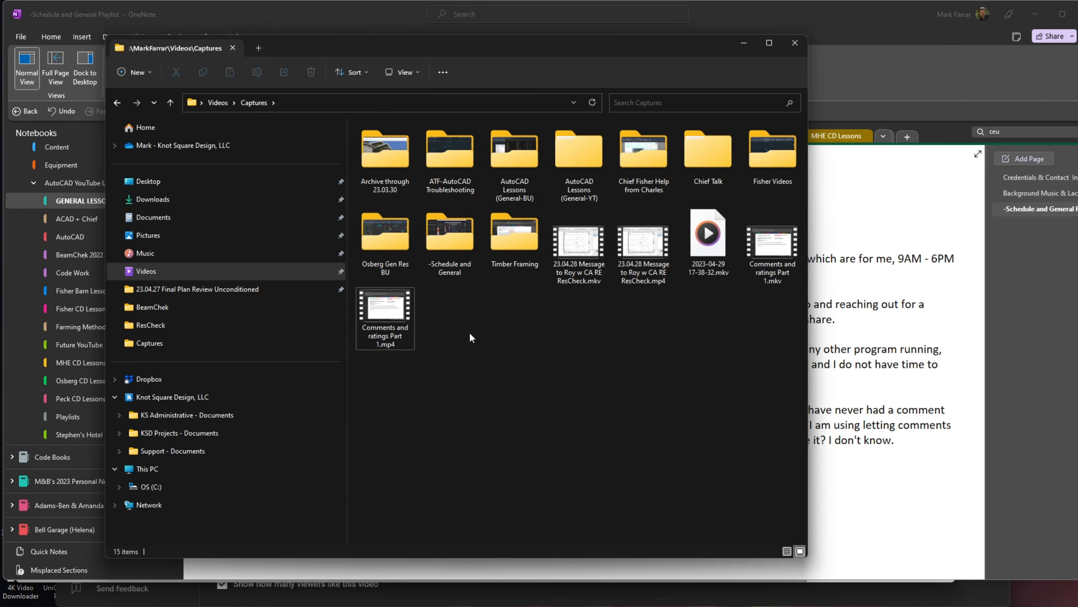
- Move both Comments and ratings Part 1 files into the -Schedule and General folder and open that folder
click(406, 312)
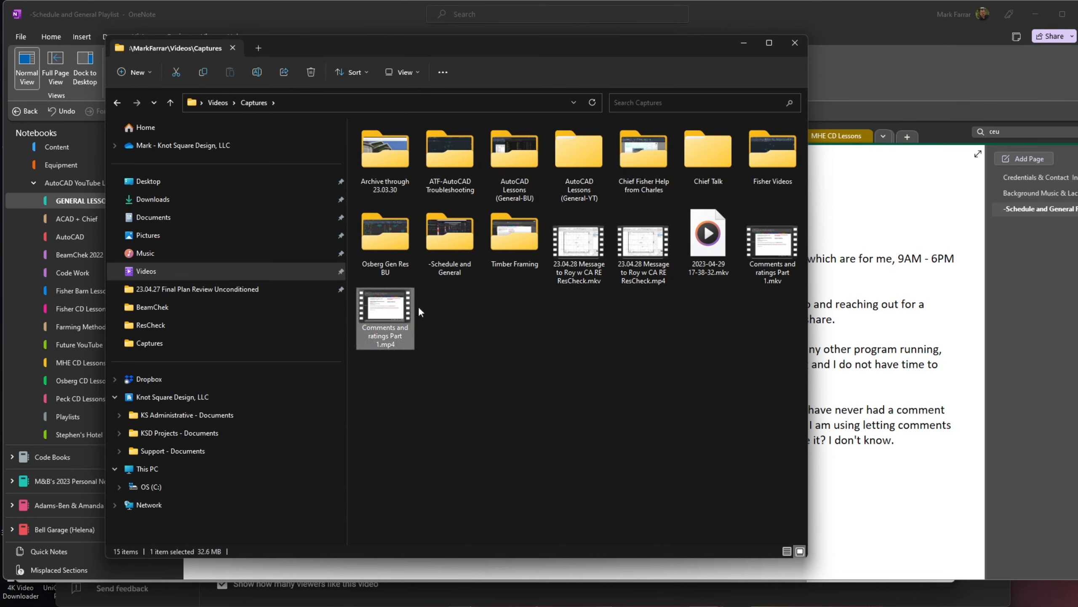
ctrl+click(776, 253)
drag(776, 254, 457, 255)
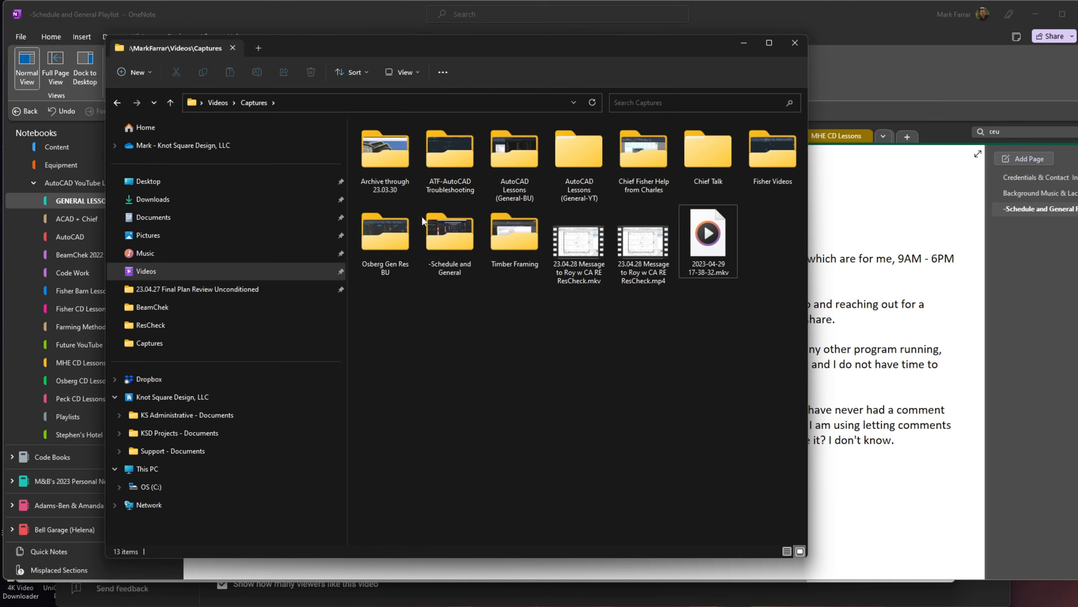
double_click(463, 242)
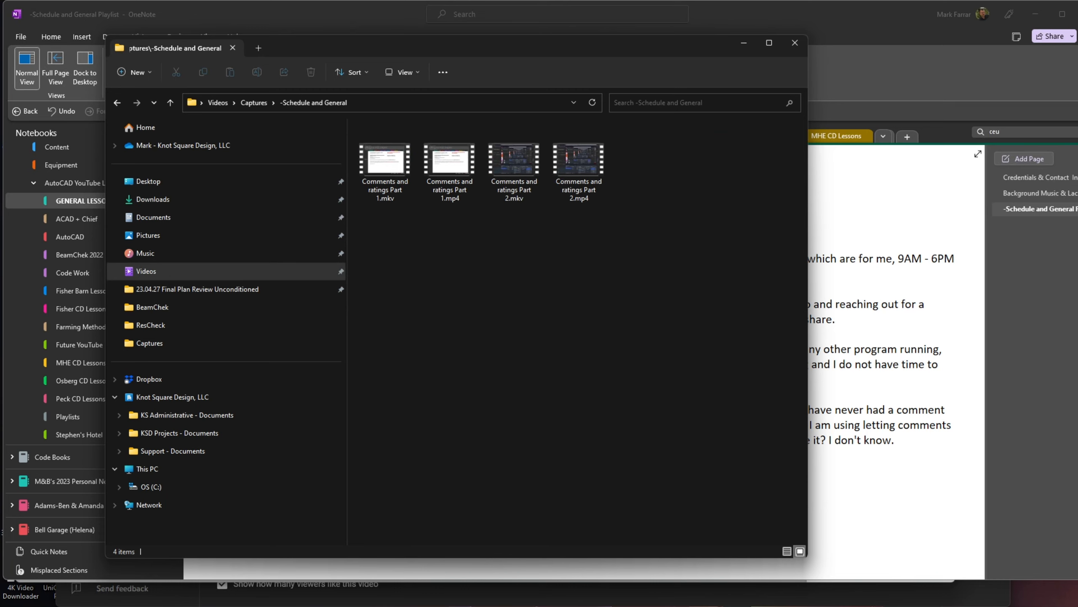
- Open Untitled Project in DaVinci Resolve and import the Comments and ratings clips from the -Schedule and General folder into the media pool
mouse_move(355, 603)
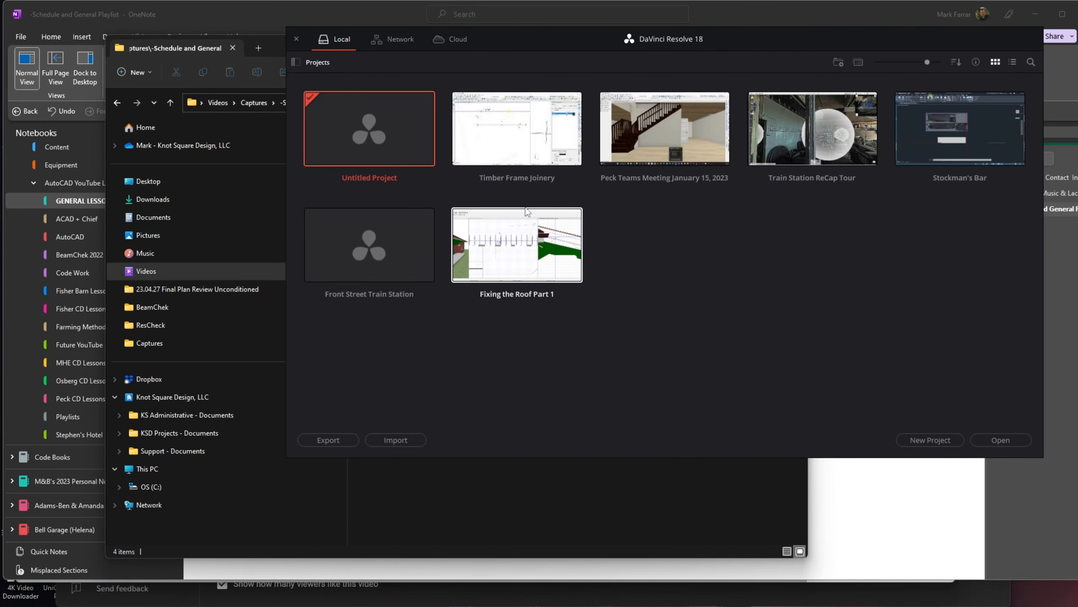
double_click(365, 140)
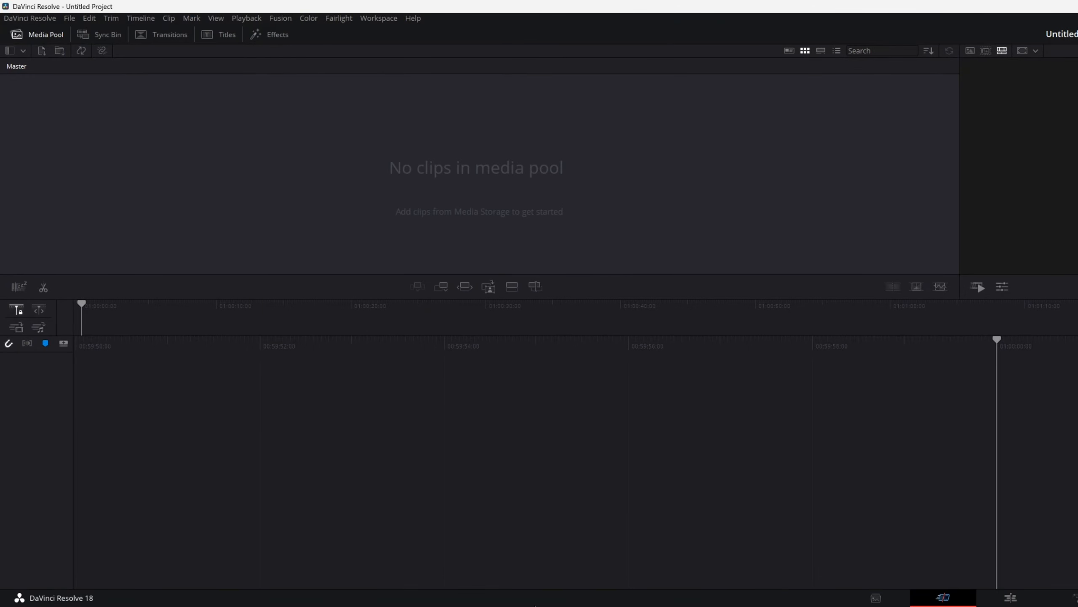
click(733, 595)
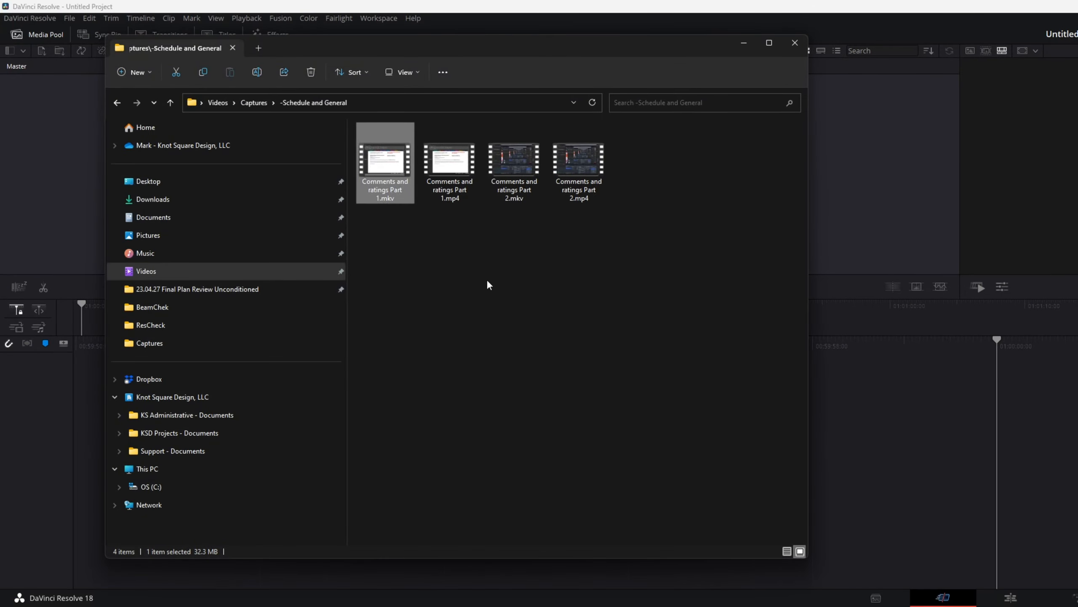
drag(590, 52, 0, 42)
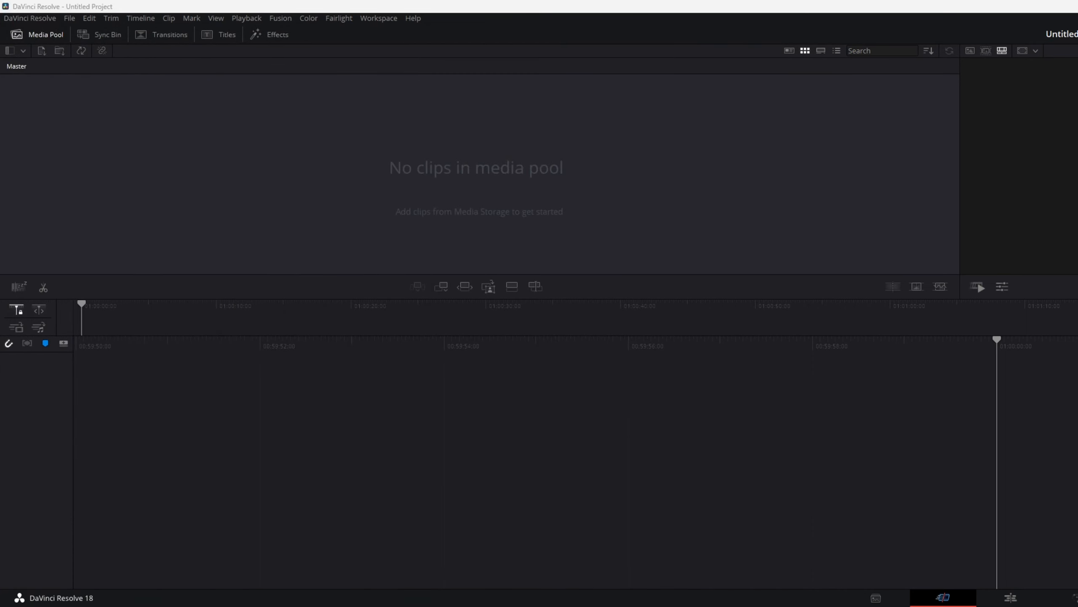
drag(1, 276, 148, 120)
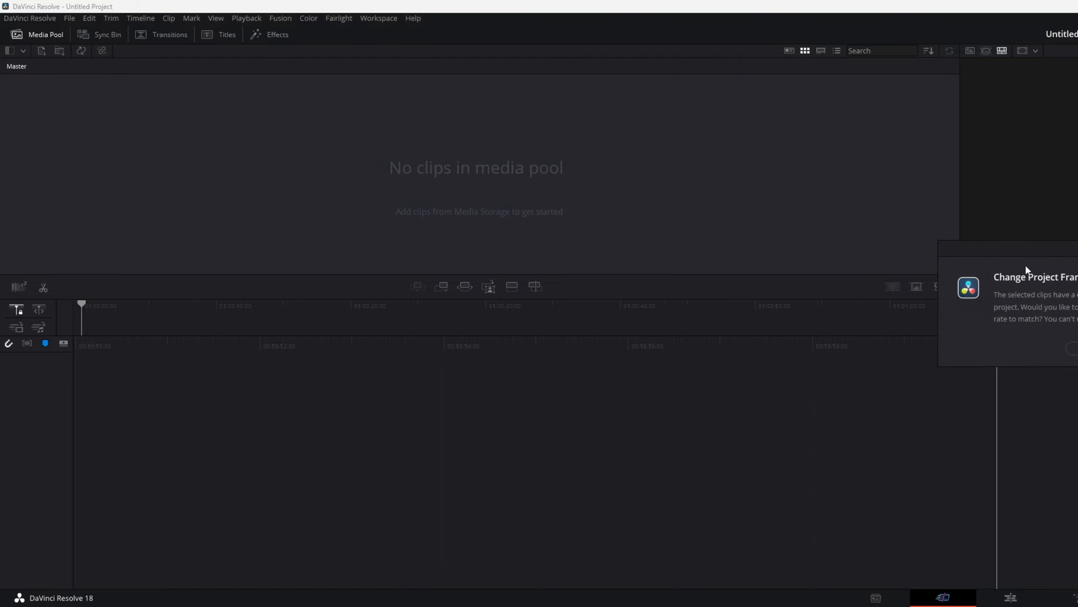
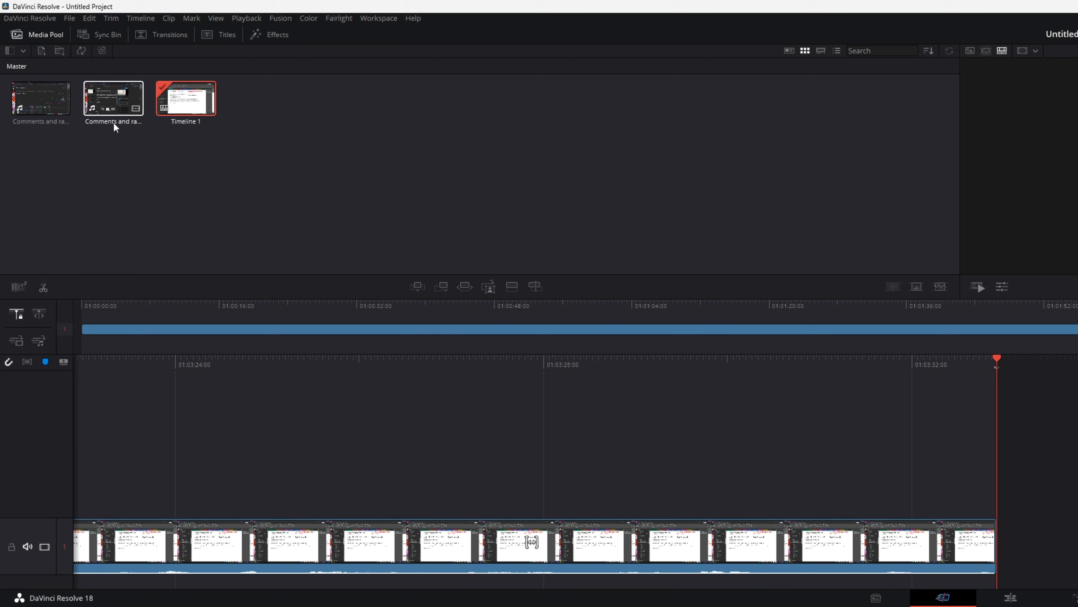
- Place the second Comments and ratings clip from the media pool on the timeline directly after the end of the first clip
right_click(130, 121)
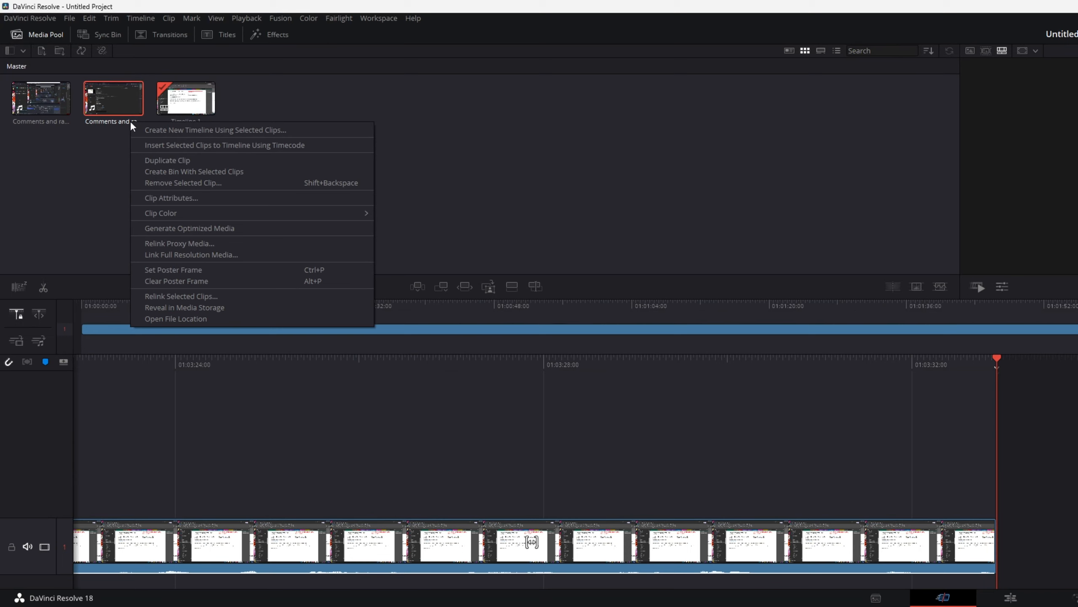
click(118, 102)
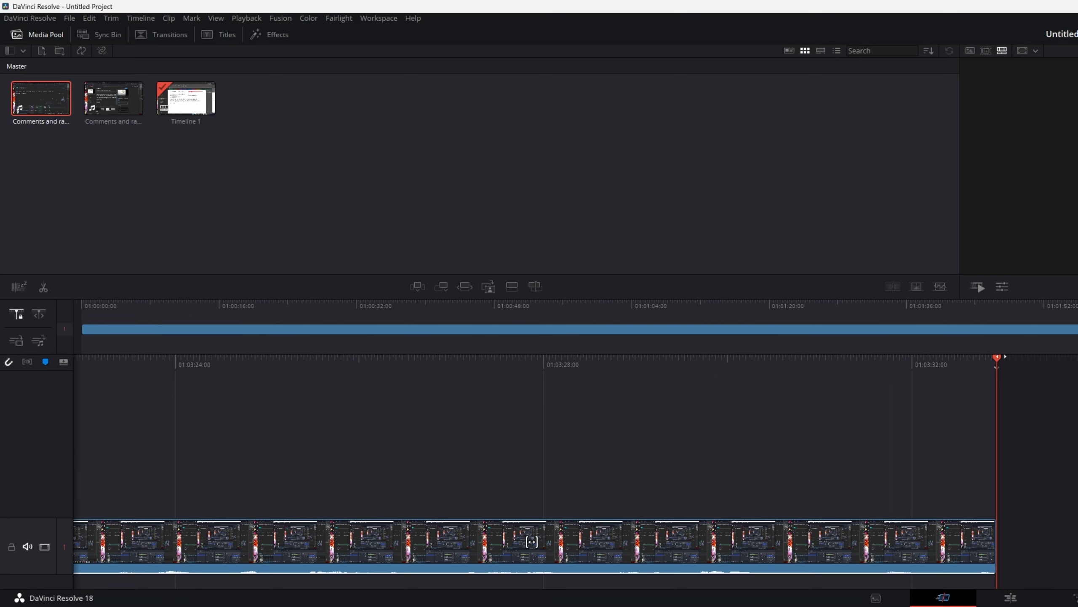
drag(113, 99, 1040, 432)
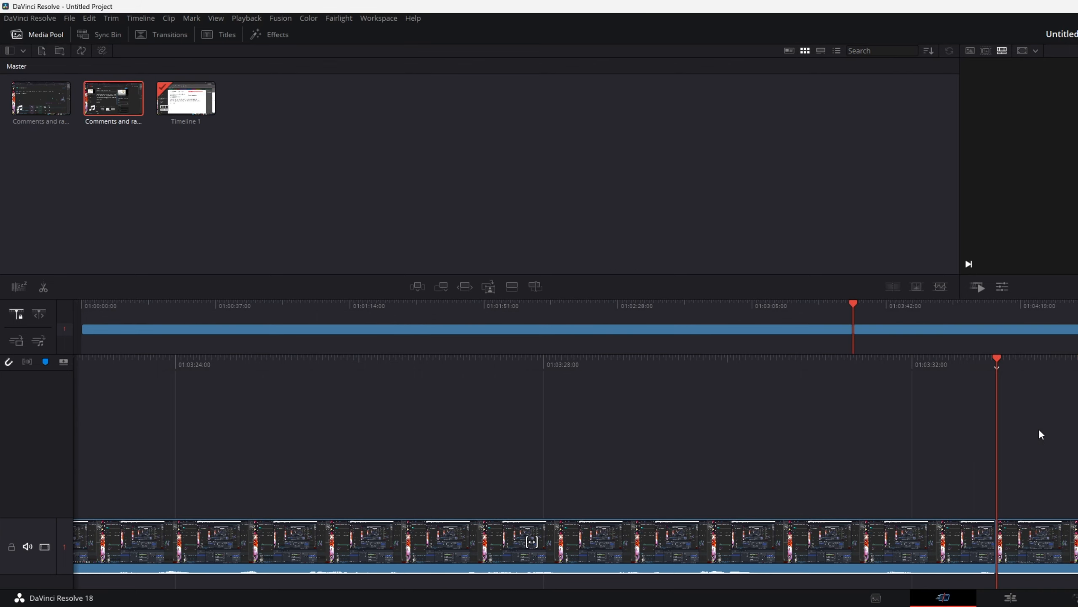
- Try the Fit to Fill edit with the selected media pool clip
click(89, 18)
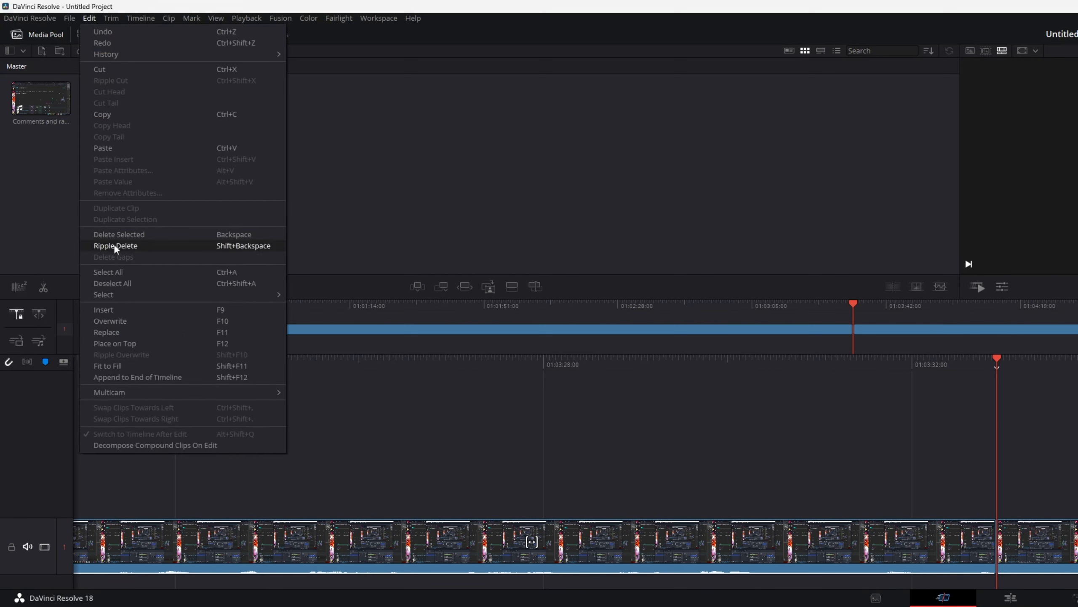
click(124, 367)
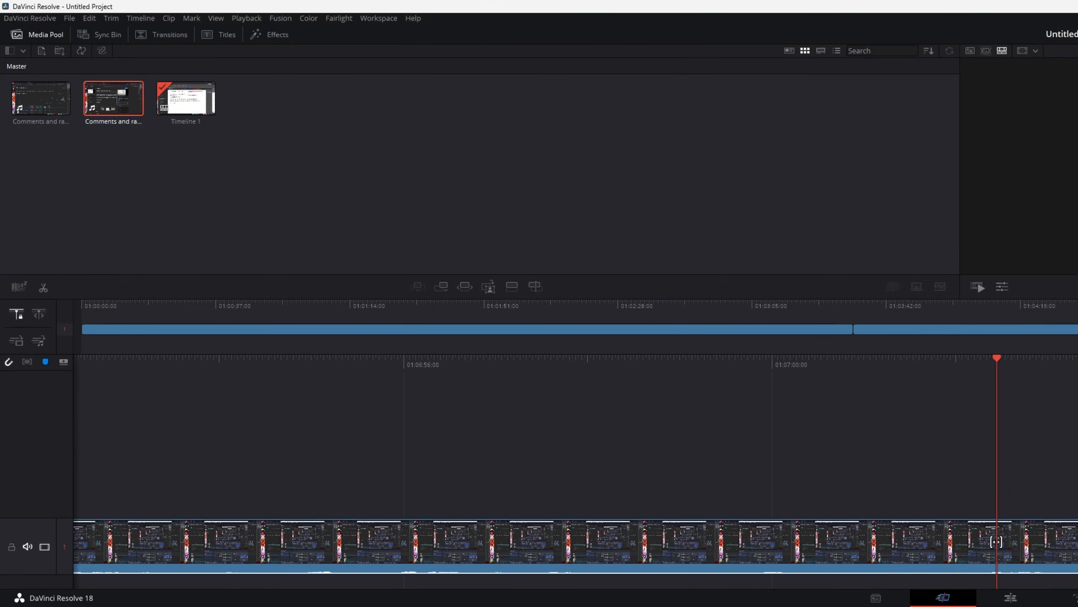
- Move the playhead to the cut between the two Comments and ratings clips and try Join Clips there
drag(1029, 304, 859, 344)
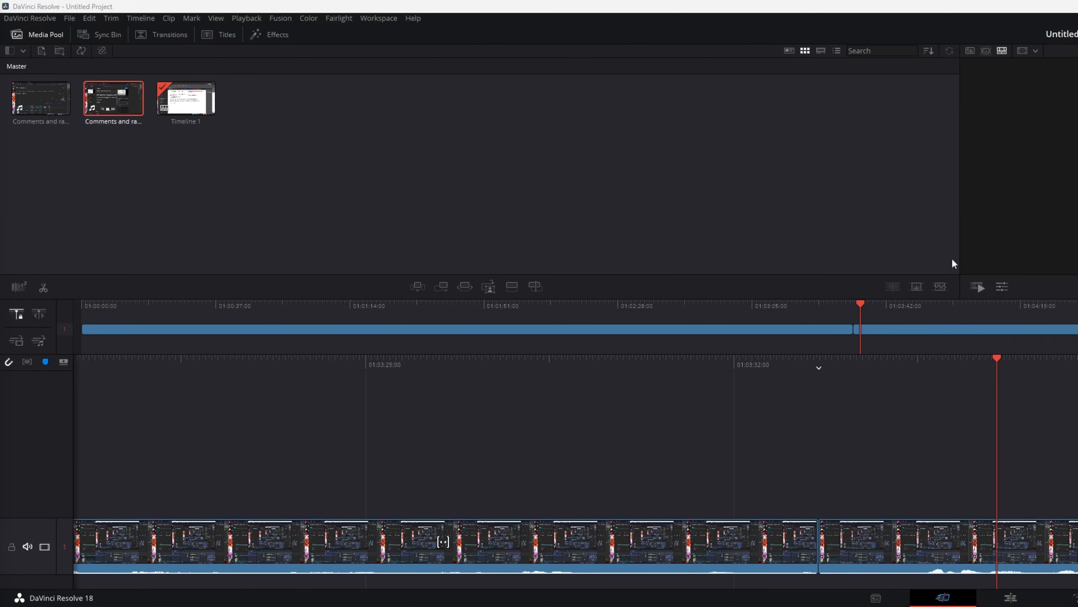
drag(863, 305, 857, 305)
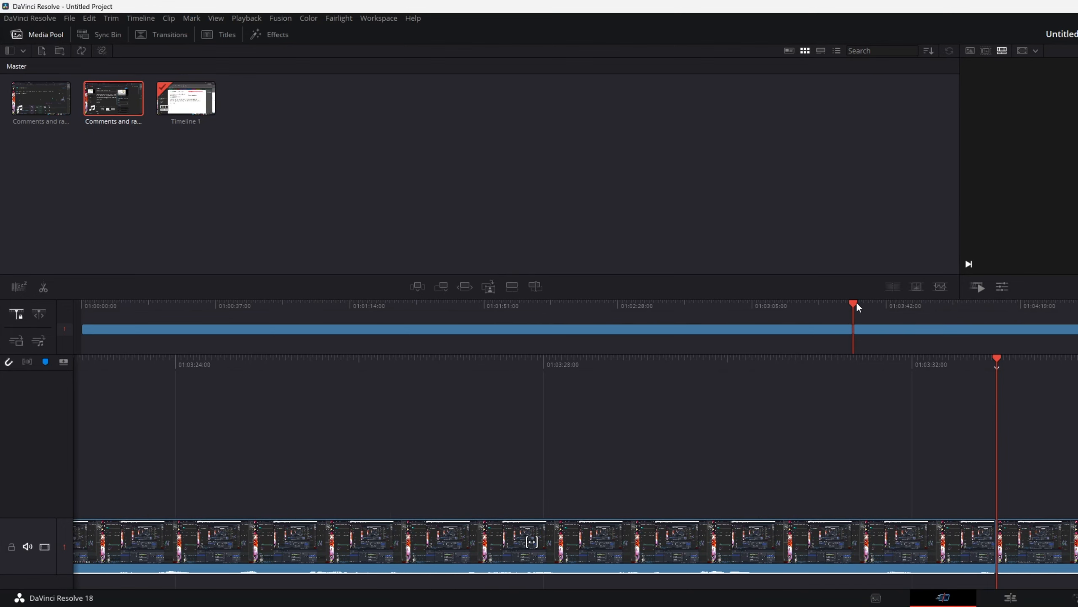
click(168, 18)
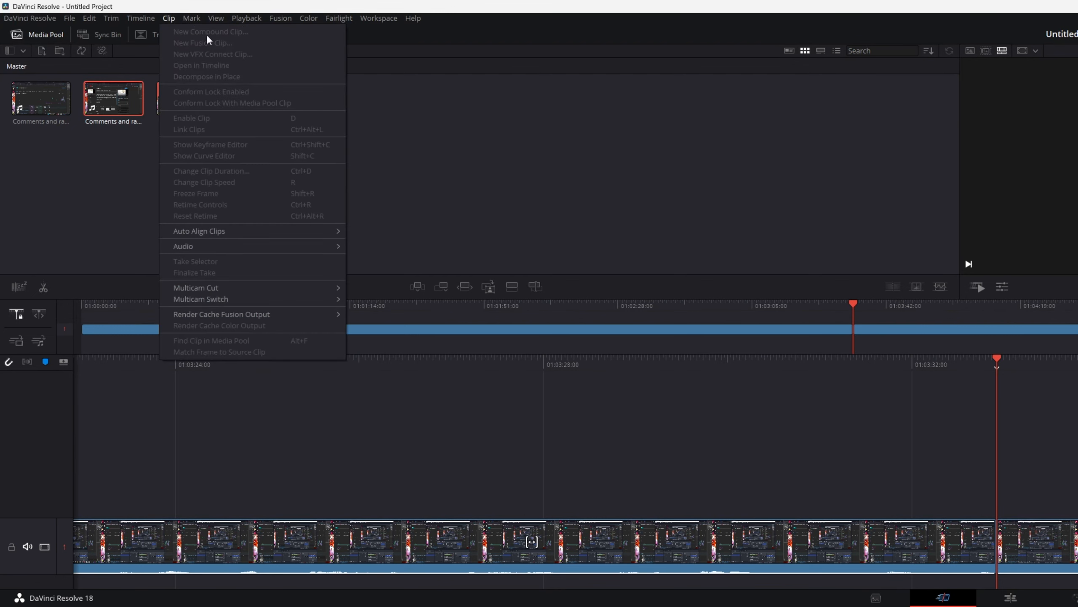
mouse_move(155, 19)
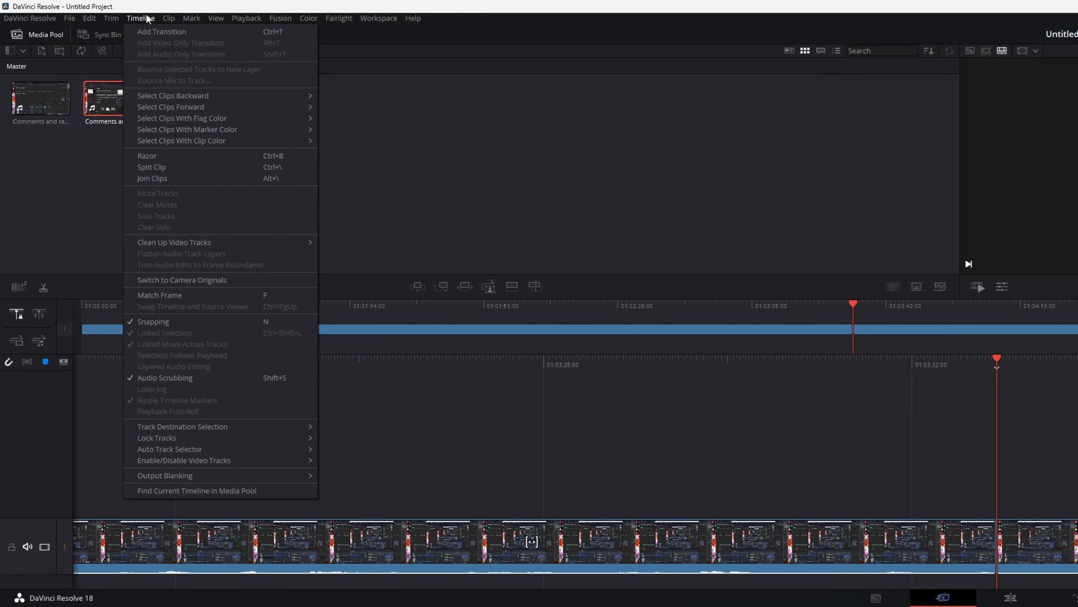
click(166, 182)
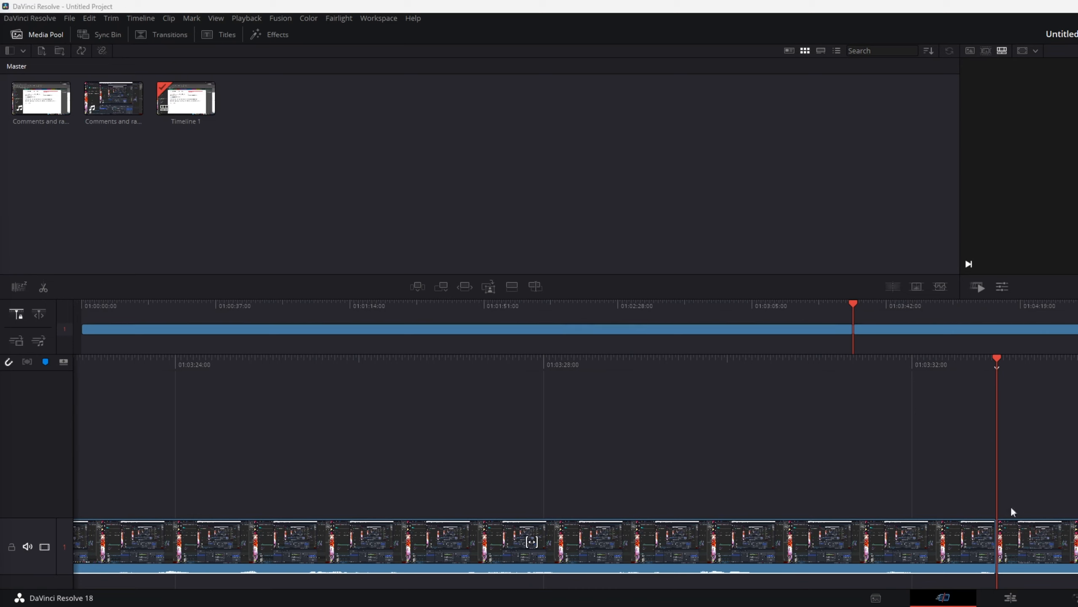
- Select both Comments and ratings clips on the timeline and try the Fit to Fill edit on them
click(632, 544)
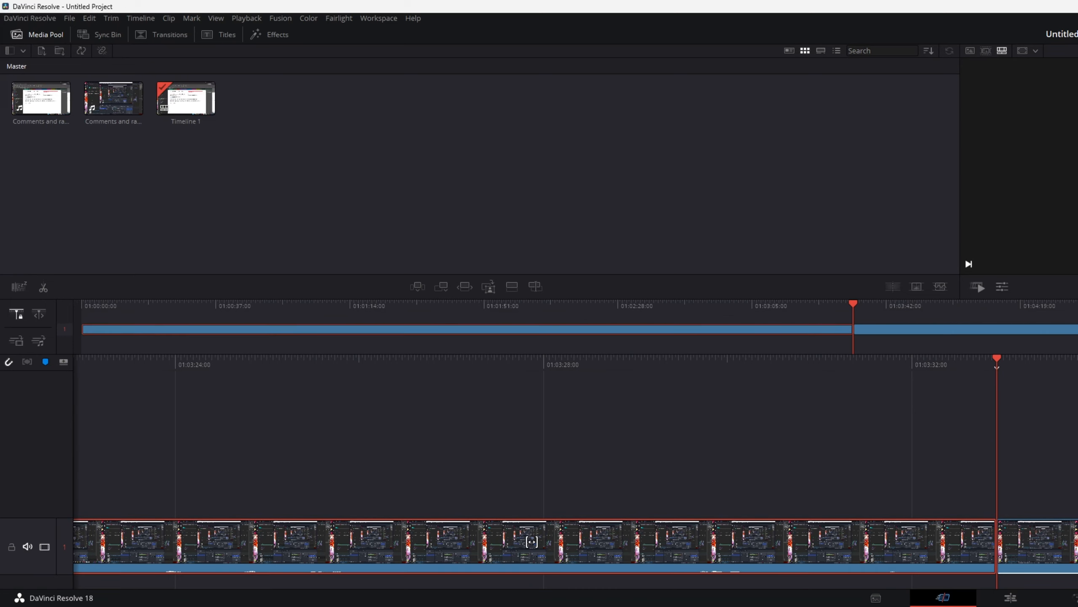
click(88, 18)
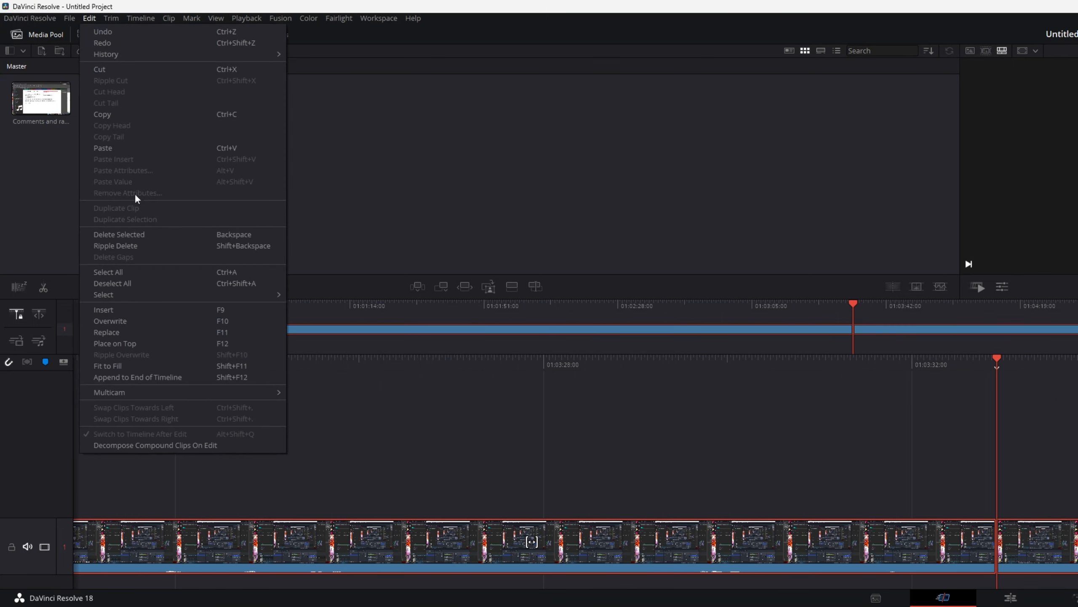
click(123, 364)
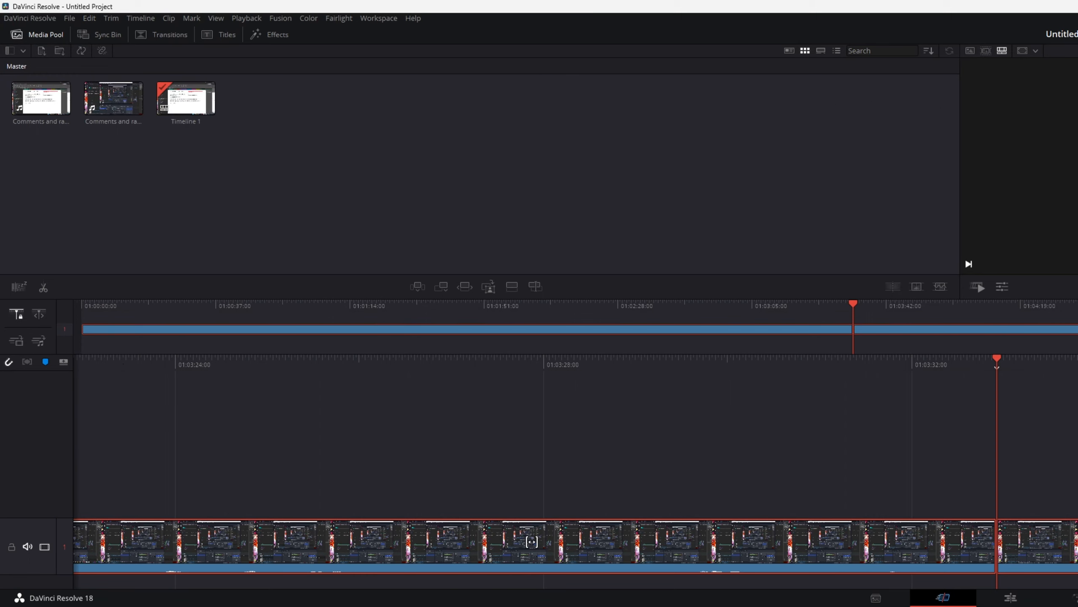
click(984, 51)
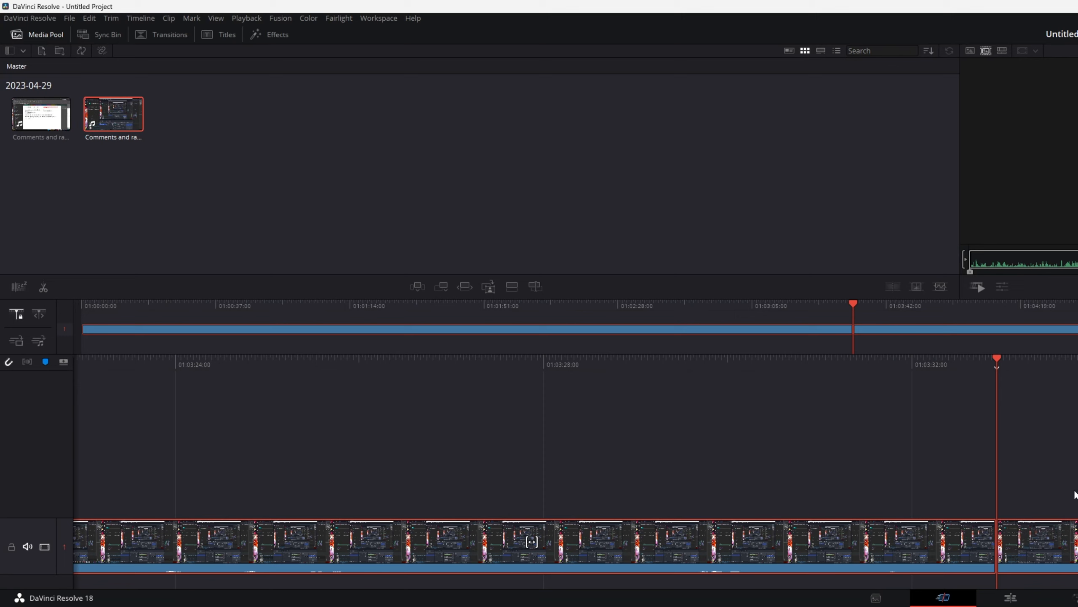
click(929, 541)
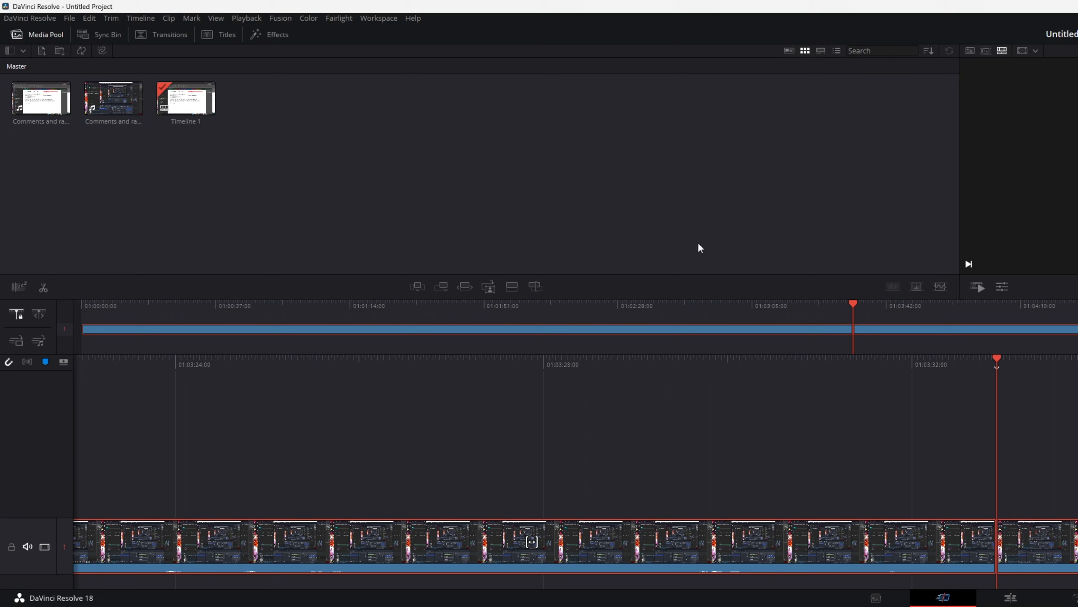
click(11, 122)
click(12, 143)
click(144, 19)
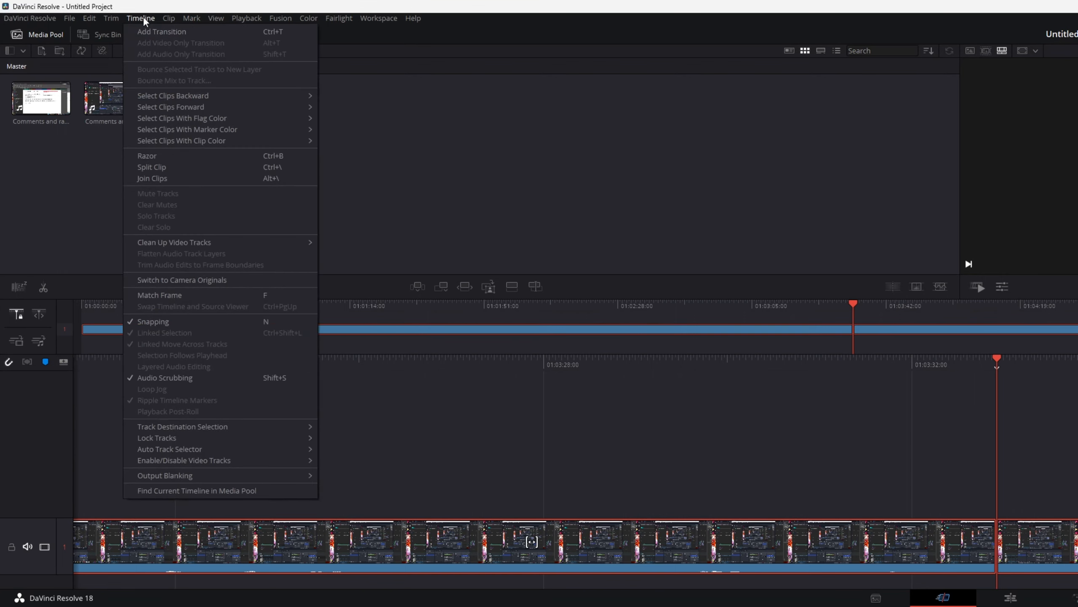
click(493, 57)
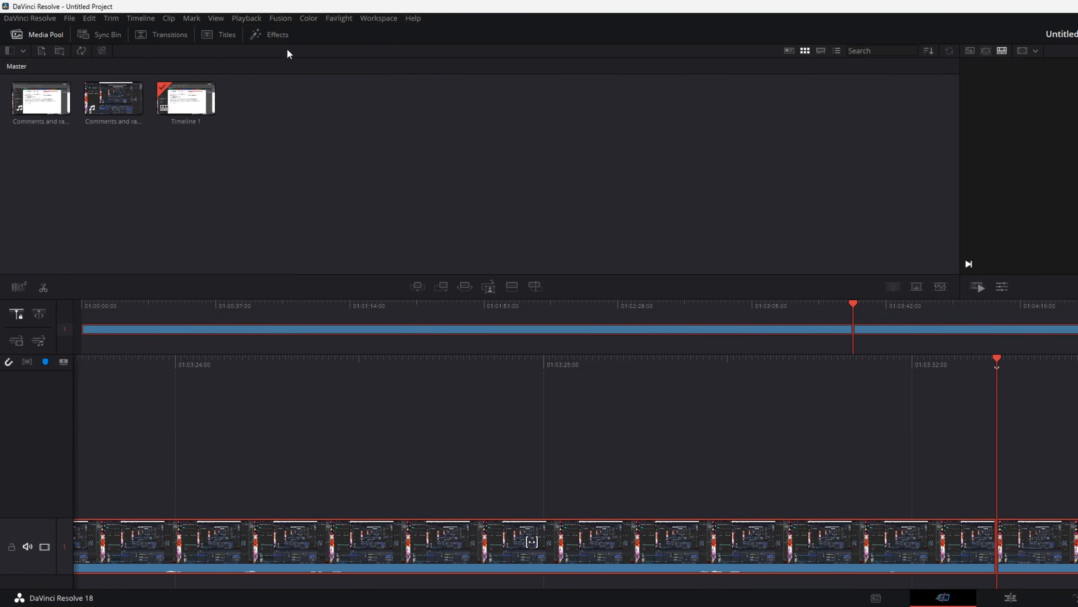
click(214, 18)
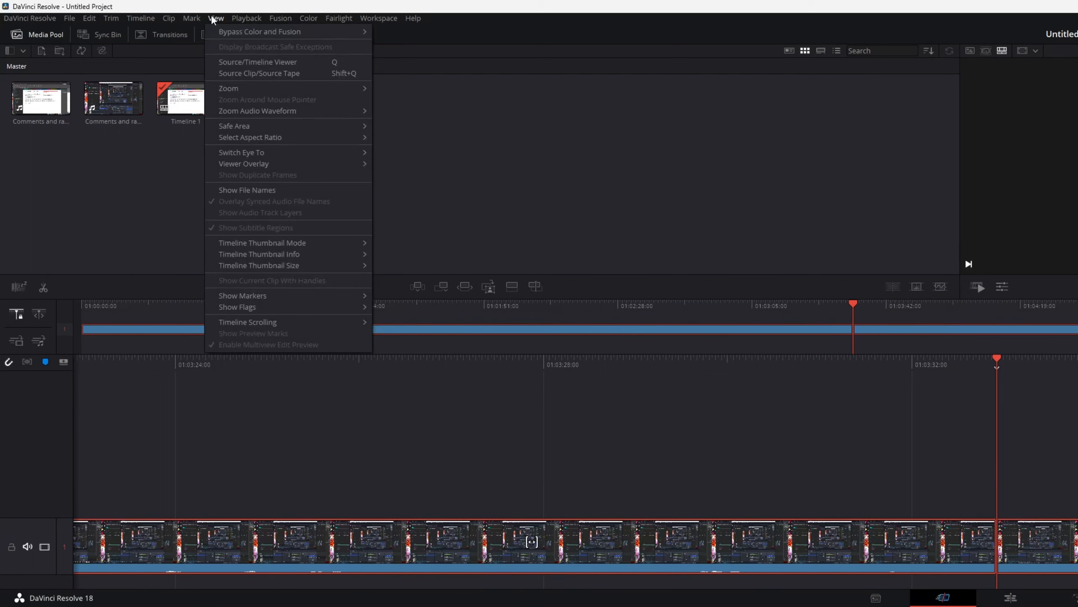
mouse_move(184, 19)
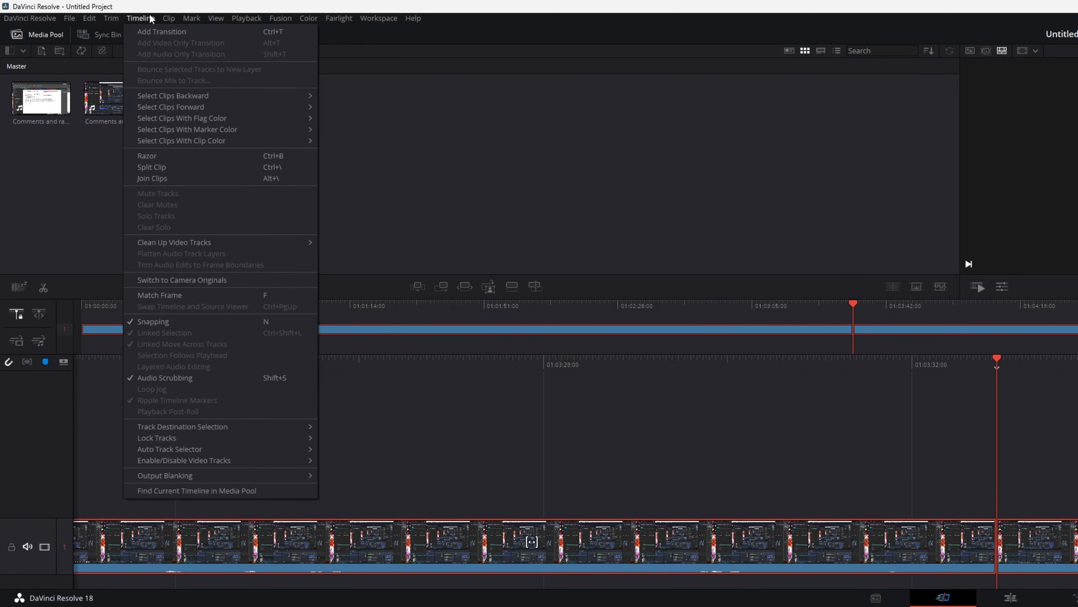
mouse_move(228, 20)
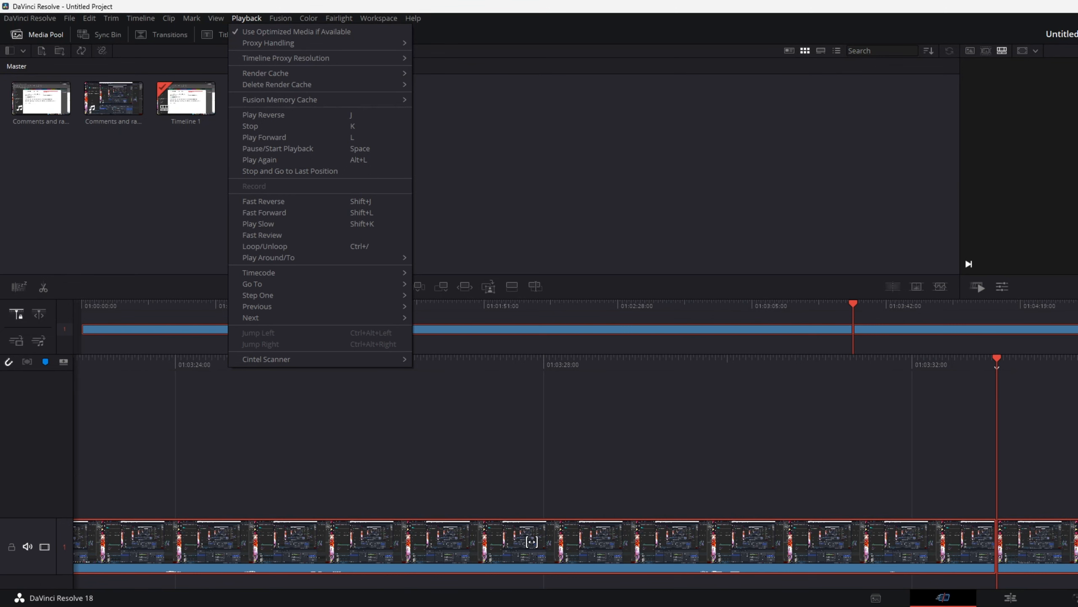
- Switch to the Deliver page, choose the YouTube 1080p render preset and select both clip thumbnails
key(shift+8)
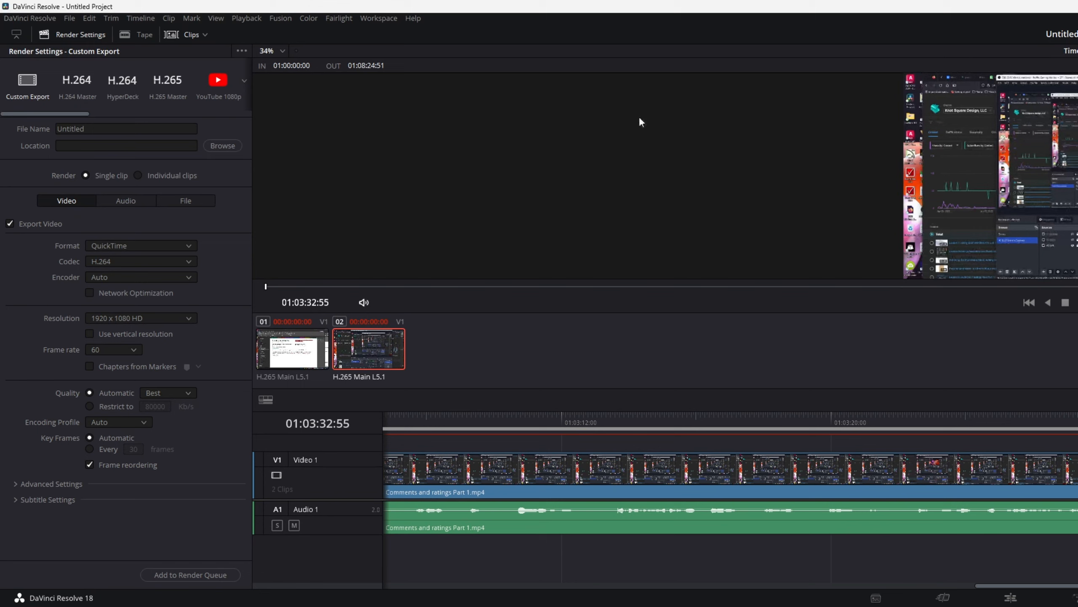
click(229, 89)
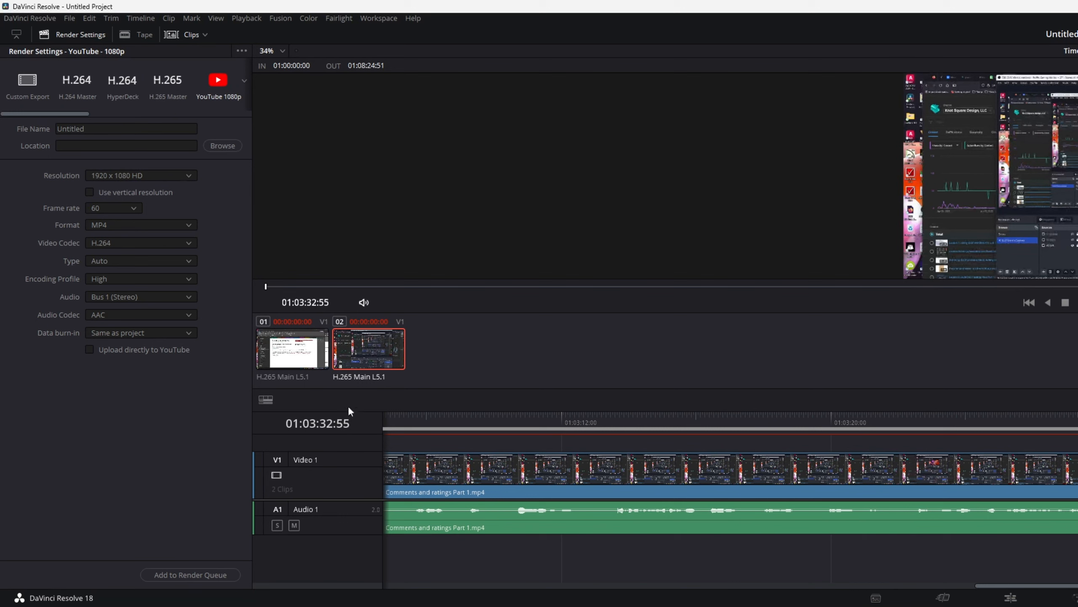
click(293, 358)
shift+click(350, 356)
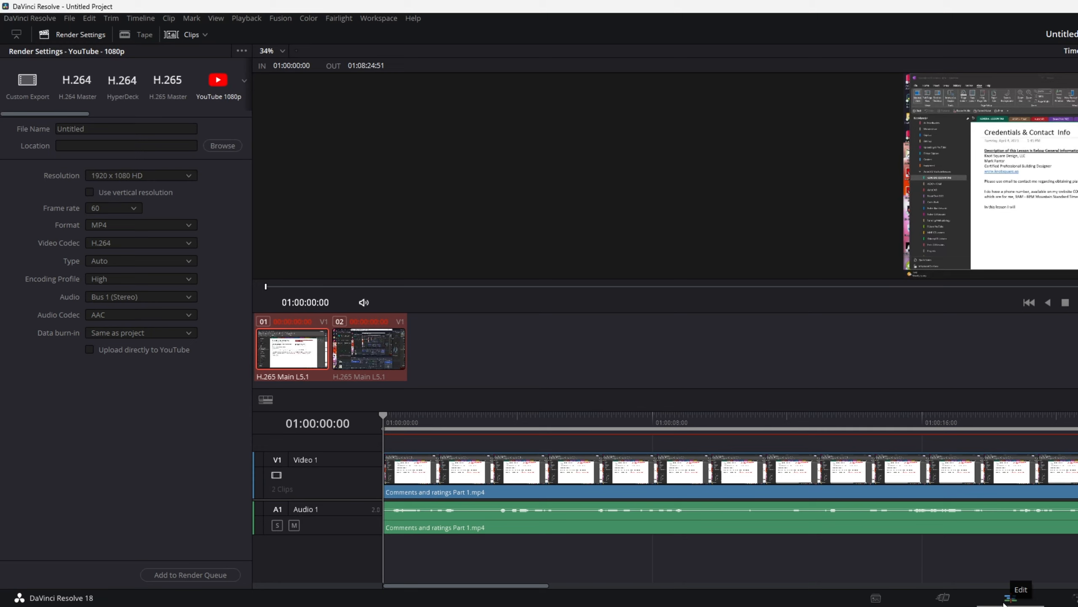
click(878, 597)
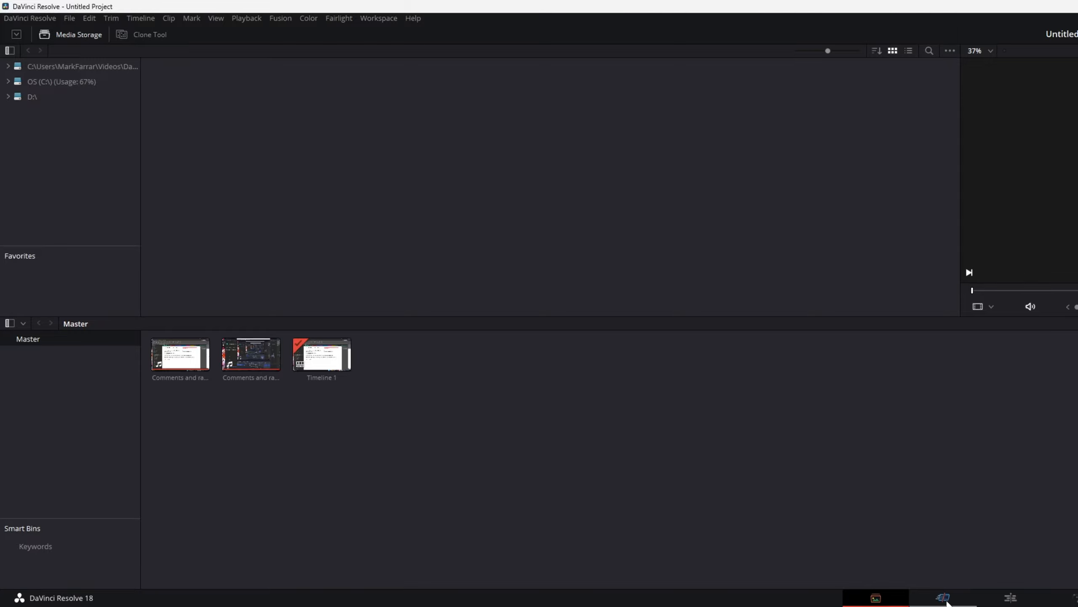
click(1077, 598)
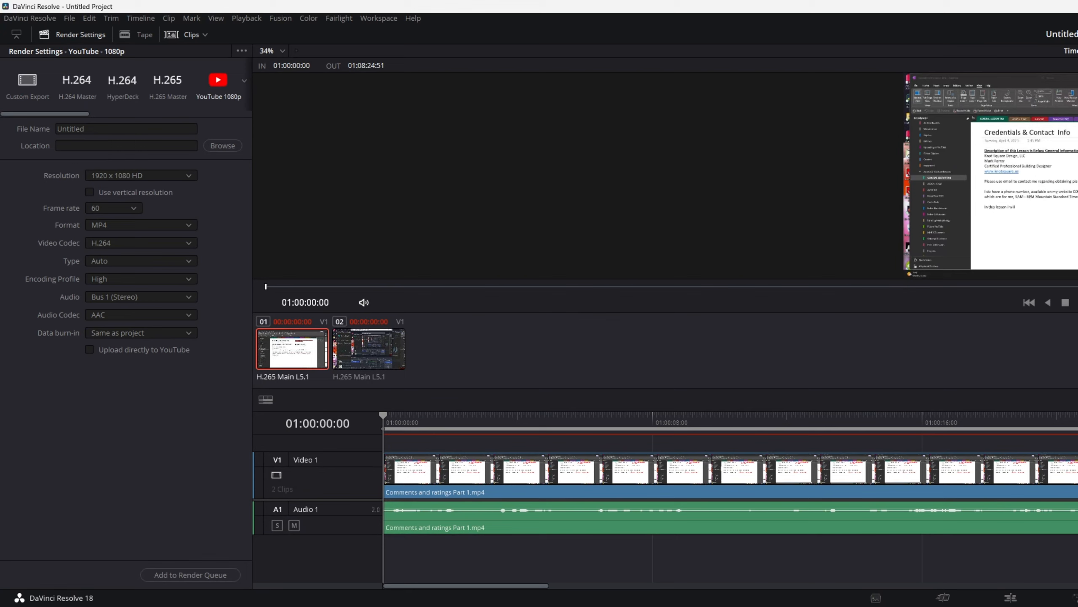
key(shift+1)
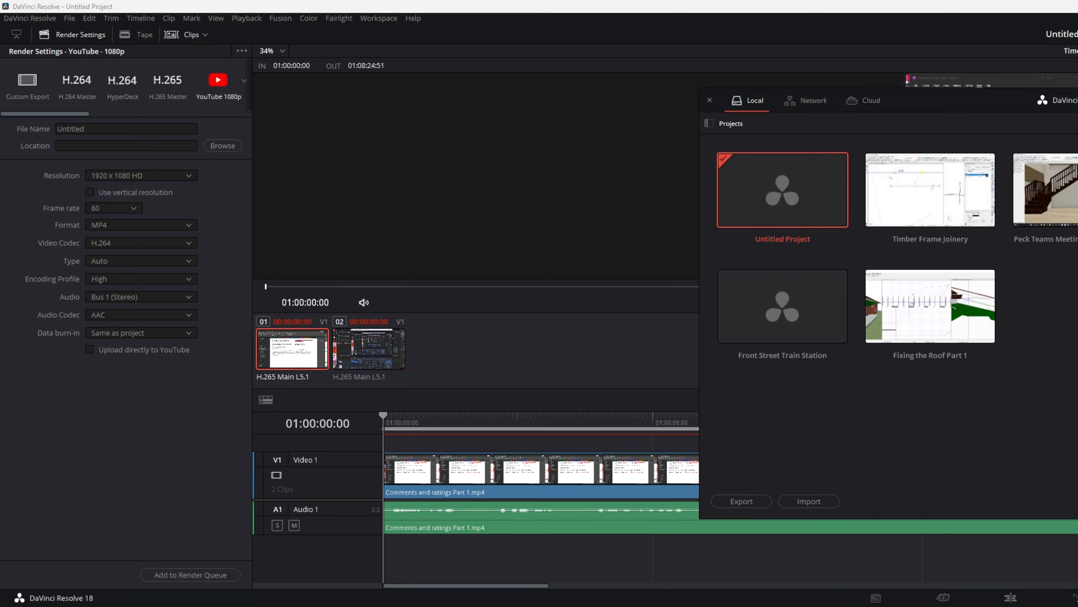
key(Escape)
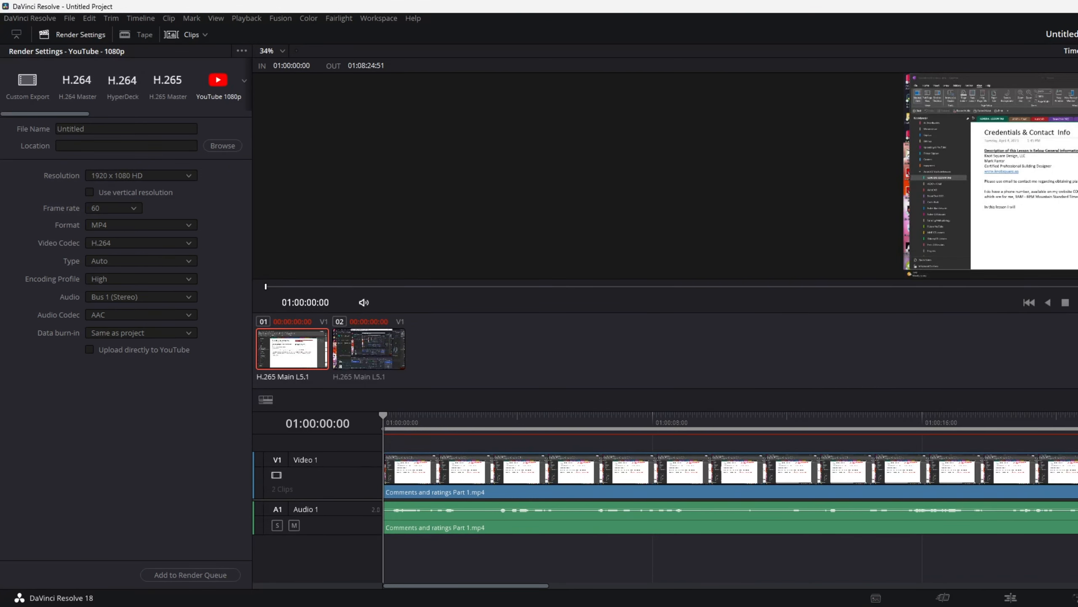
key(shift+9)
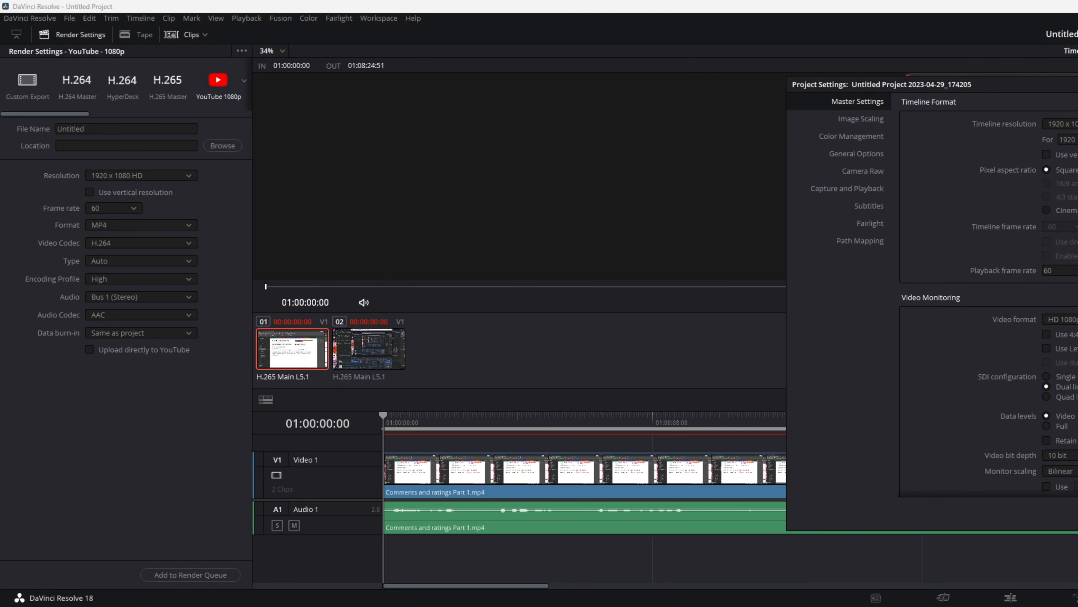
key(Escape)
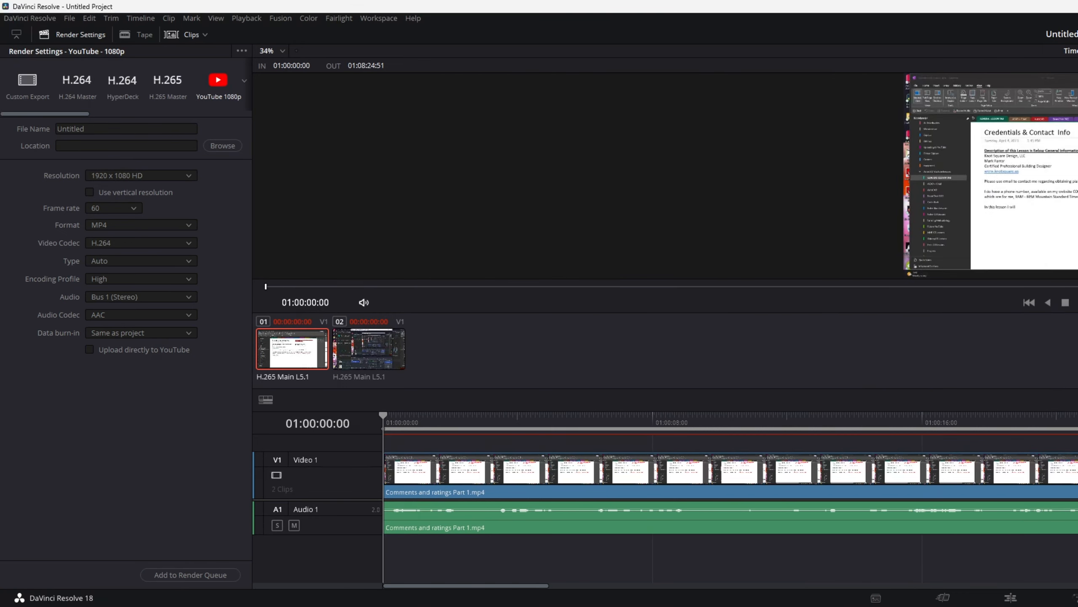
- Select both clip thumbnails again, then reposition and widen the DaVinci Resolve window so the Render Queue is fully on screen
shift+click(367, 342)
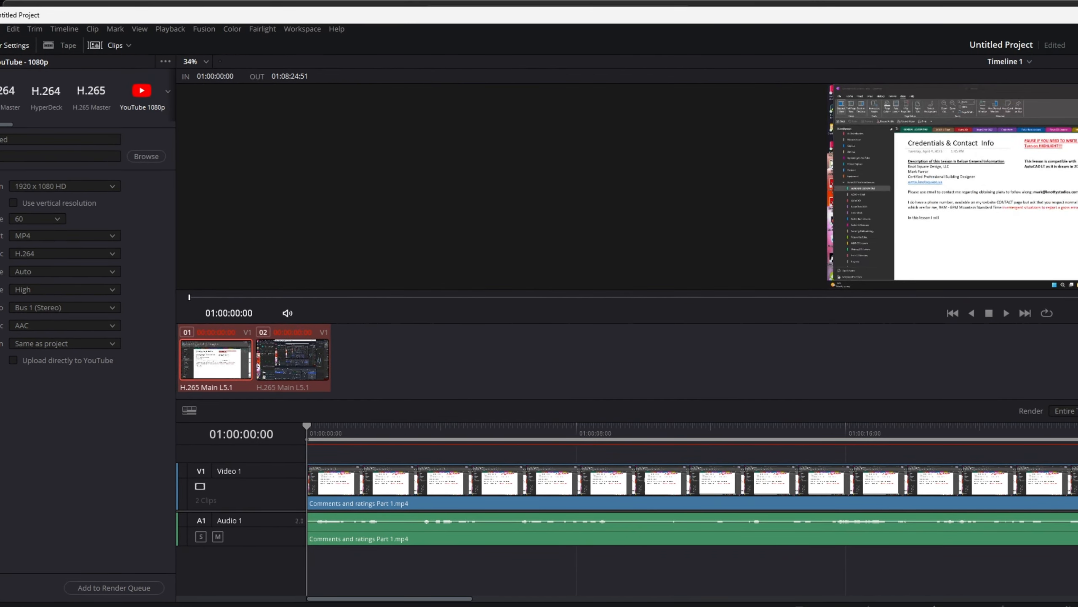
drag(1077, 20, 799, 21)
drag(628, 21, 707, 16)
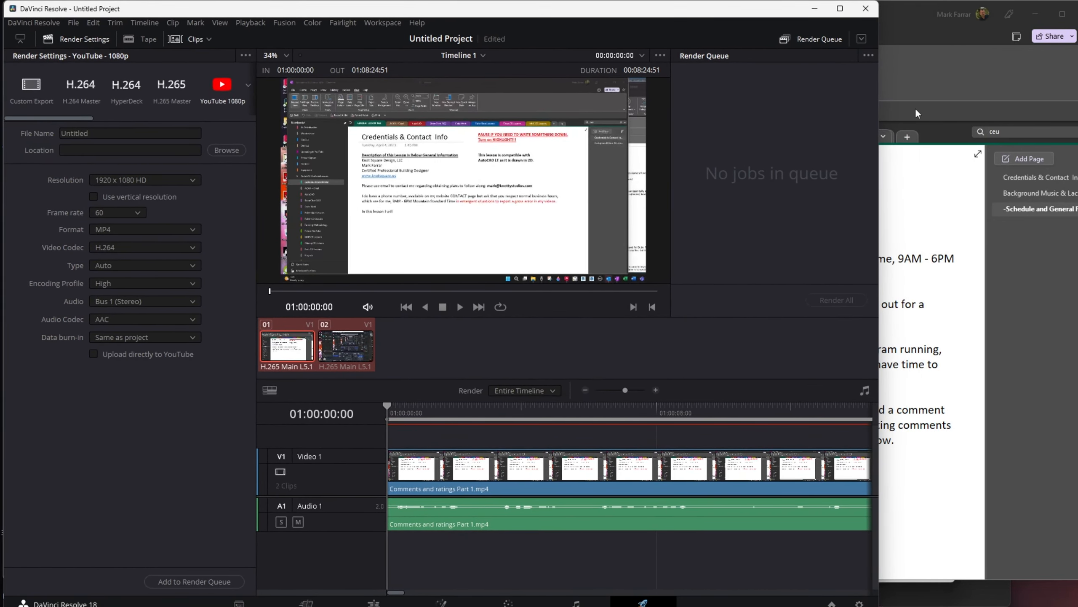
drag(879, 105, 1075, 123)
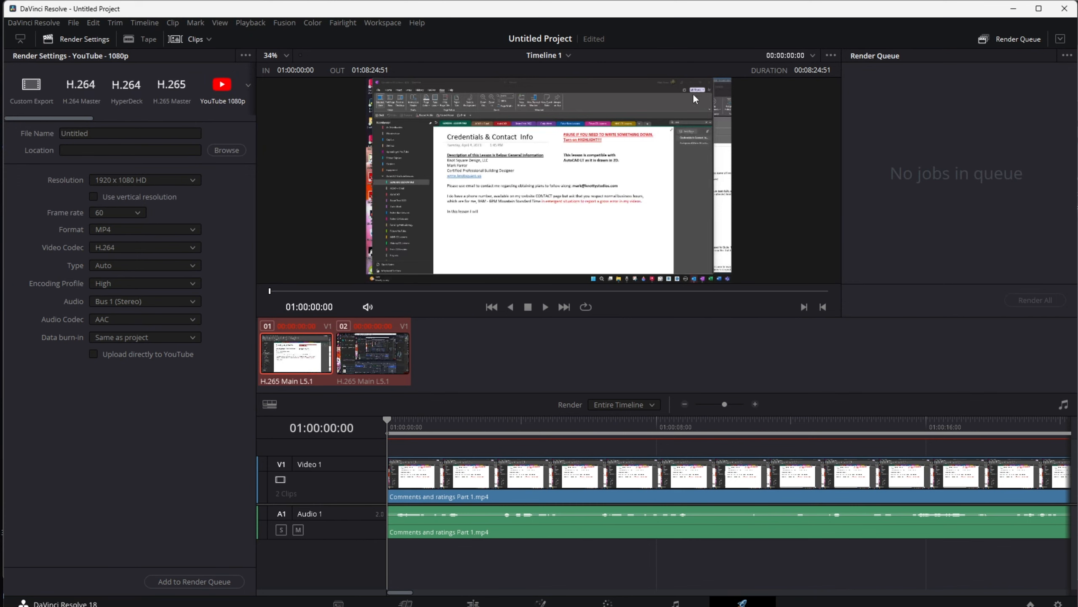
double_click(661, 3)
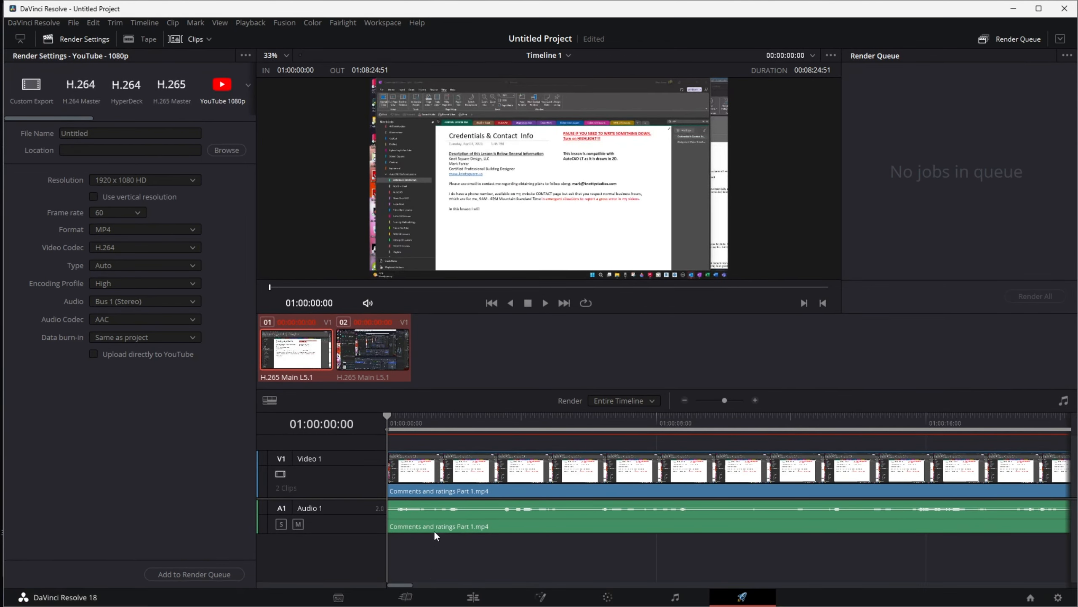
- Start adding the timeline to the render queue and choose Videos > Captures > -Schedule and General as the destination folder
click(406, 597)
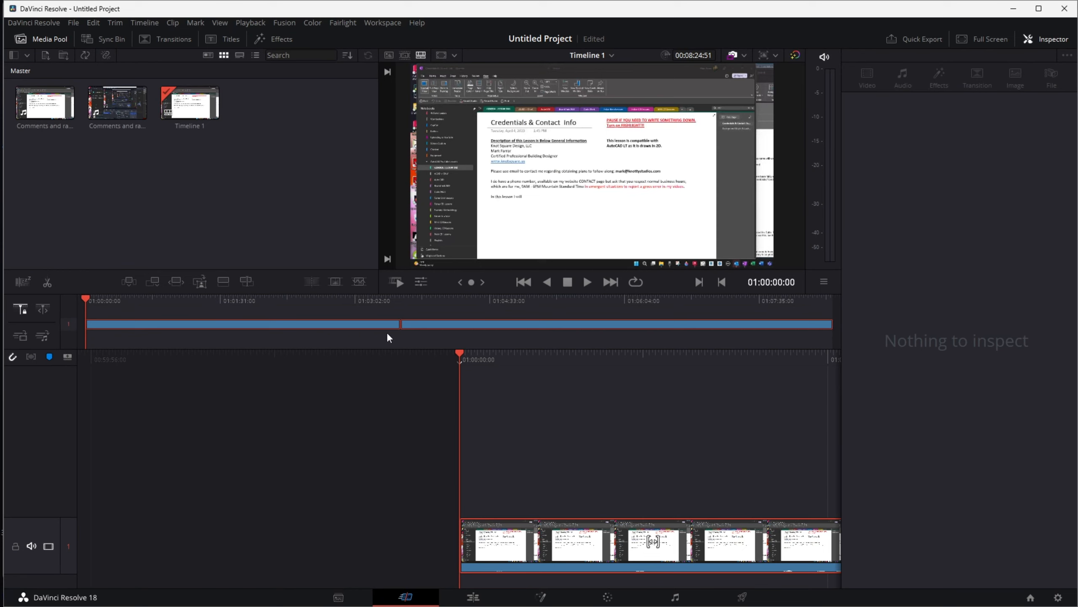
click(745, 601)
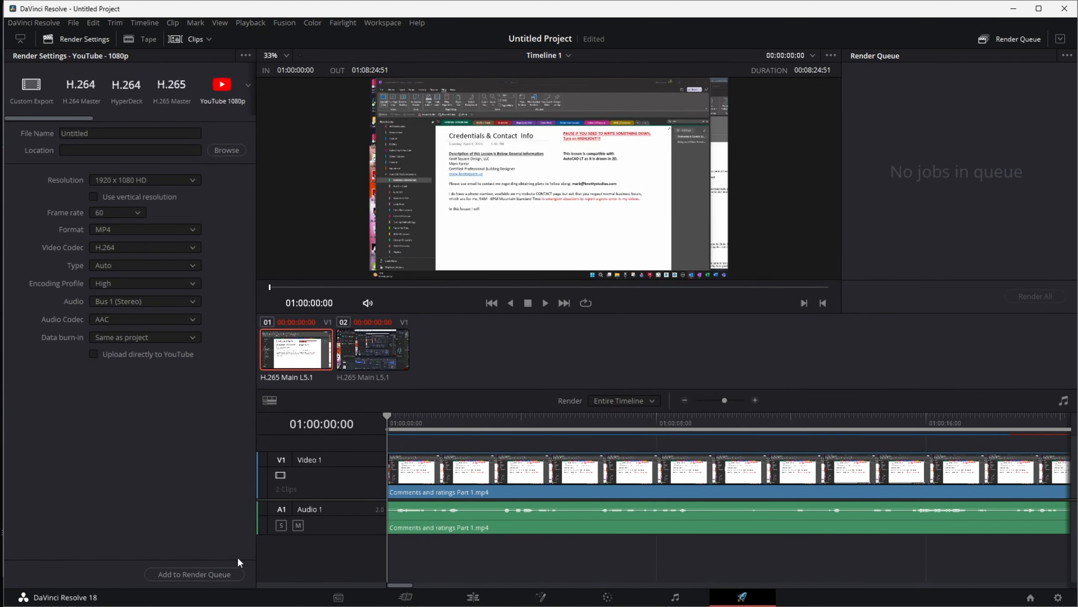
click(226, 574)
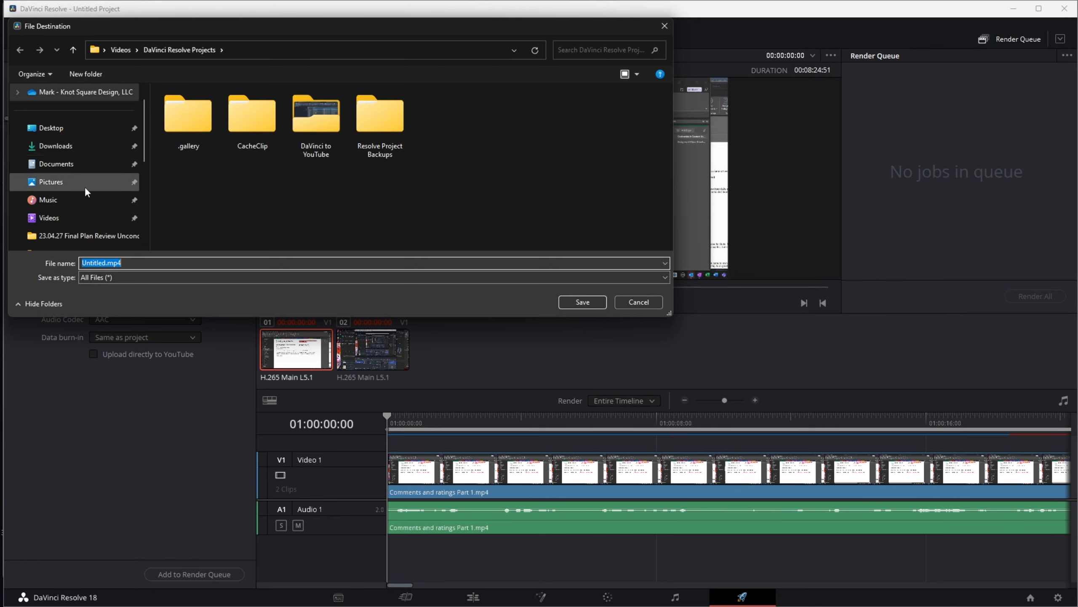
scroll(84, 188, down, 1)
click(87, 166)
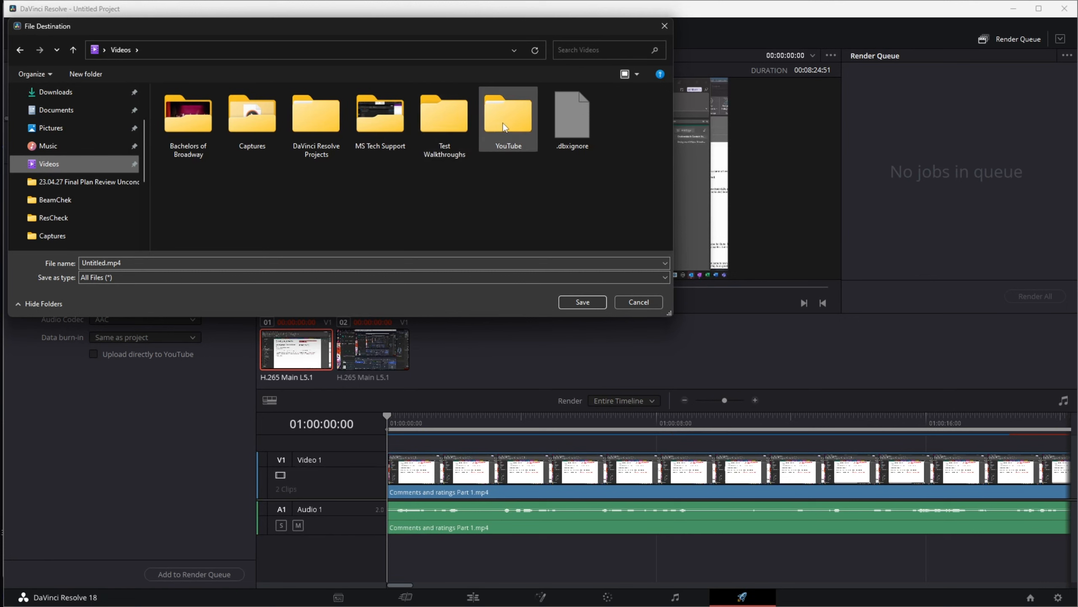
double_click(245, 127)
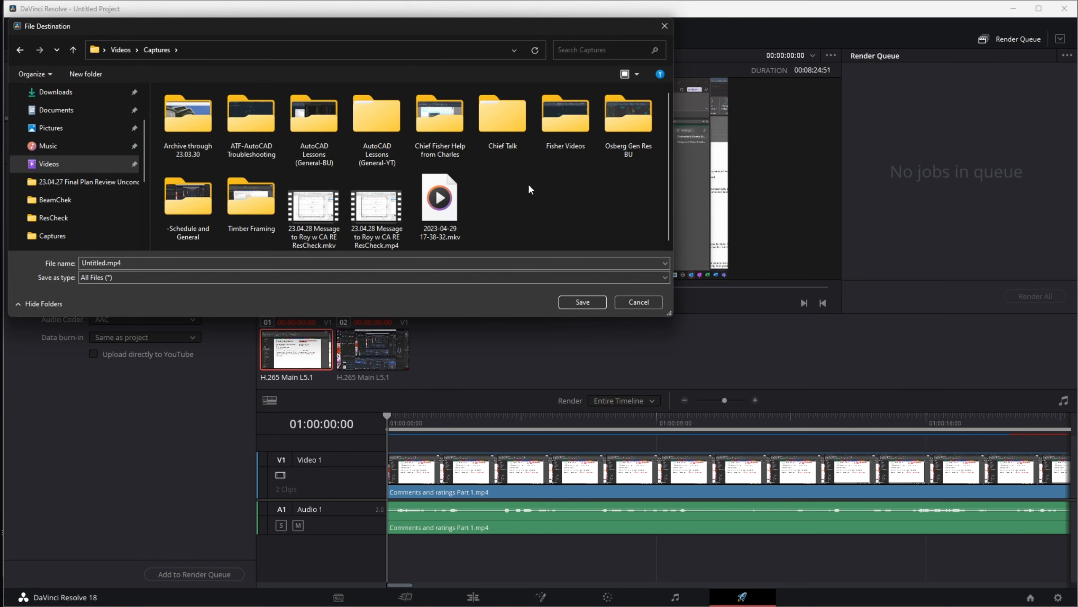
double_click(199, 227)
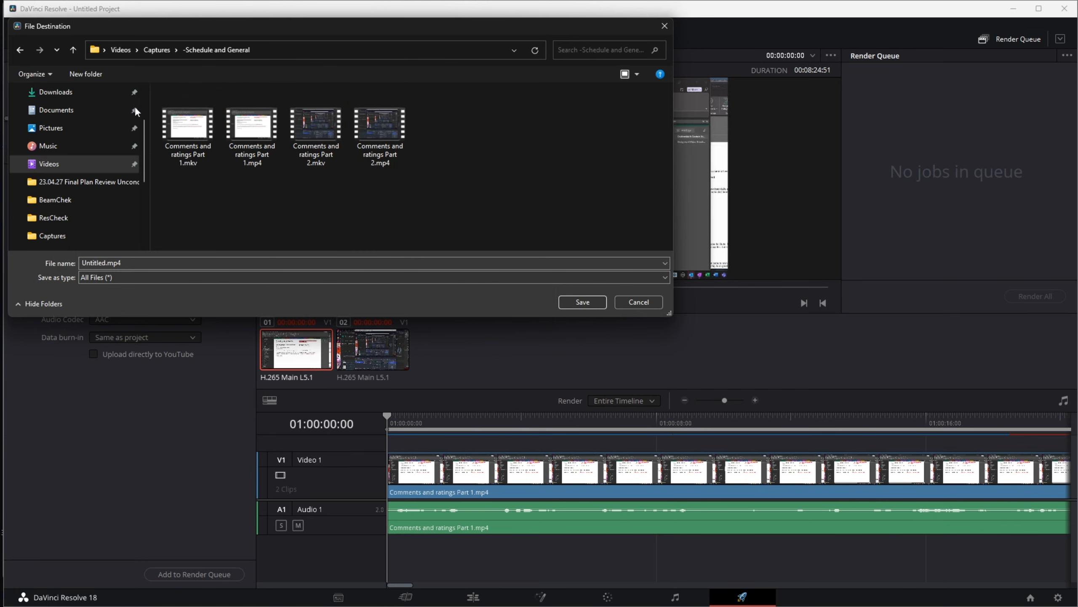
- Name the output file DaVinci Seaming 2 Videos and save the destination to queue the render job
click(166, 263)
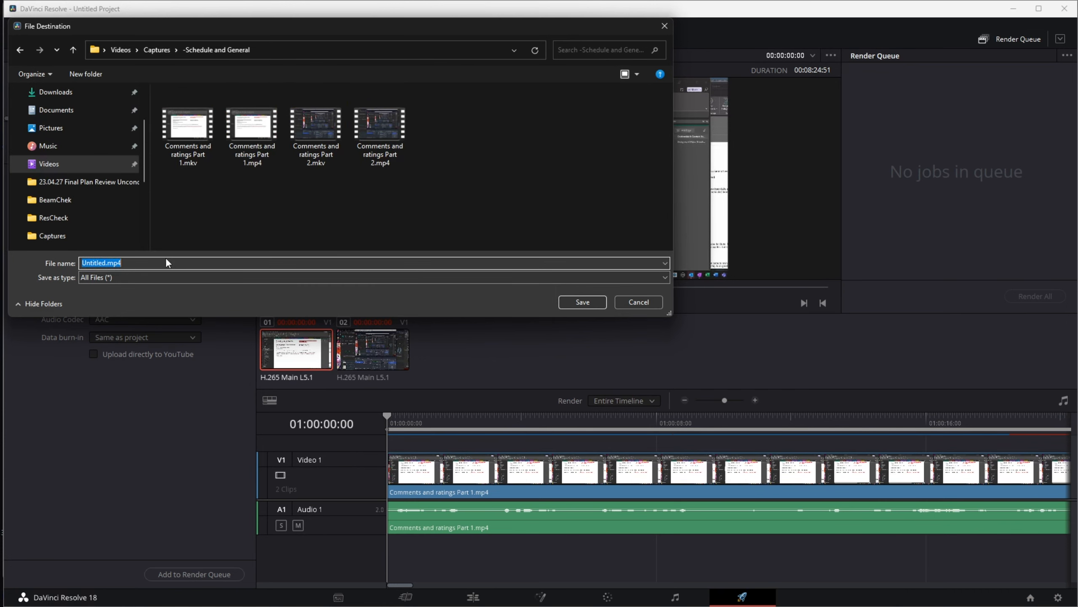
text(DaVinci Seaming 2 Vd)
key(BackSpace)
key(BackSpace)
text(ieo)
key(BackSpace)
key(BackSpace)
text(deos)
click(589, 304)
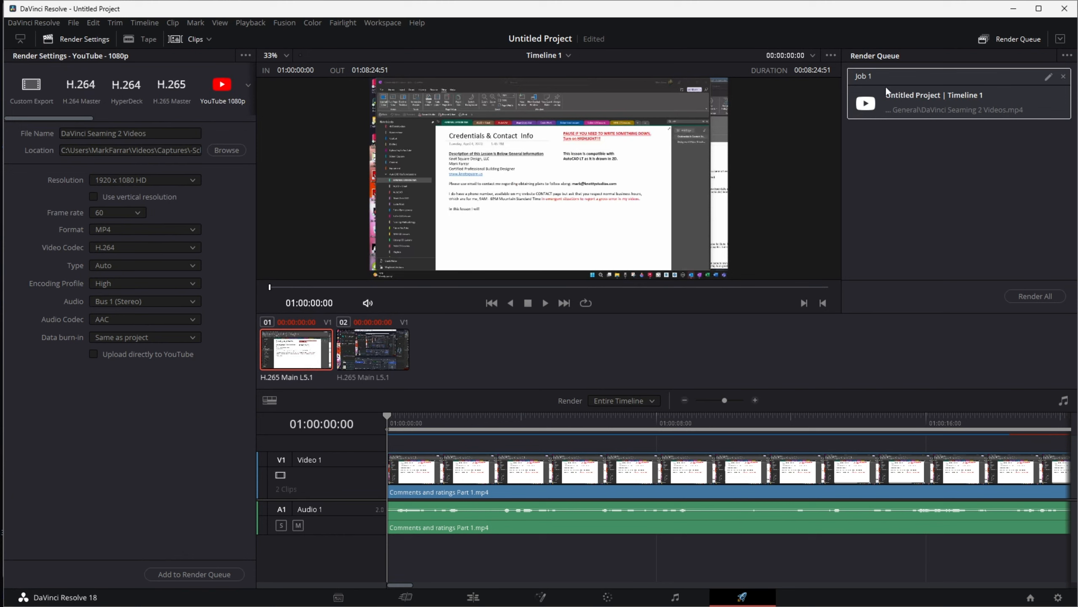
click(1048, 78)
click(1050, 77)
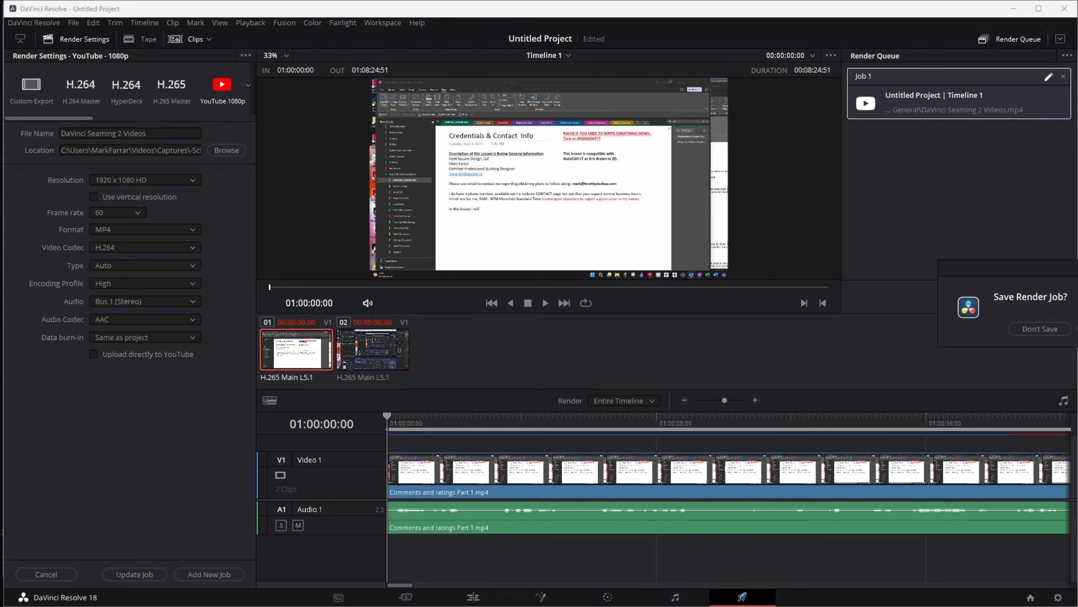
click(1077, 329)
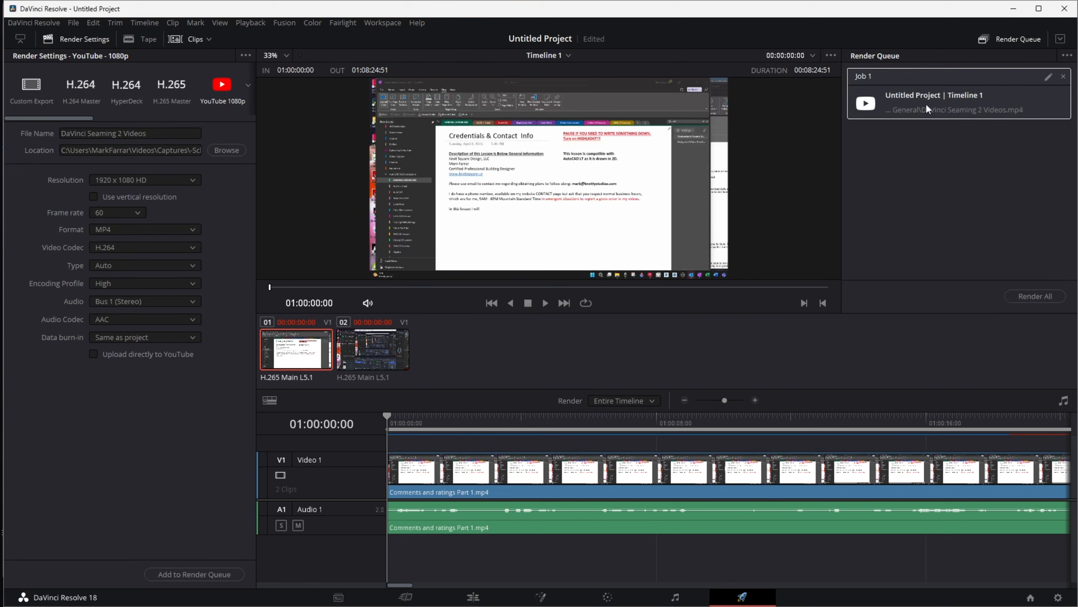
- Open the queued job's file location and render all jobs in the Render Queue
right_click(917, 96)
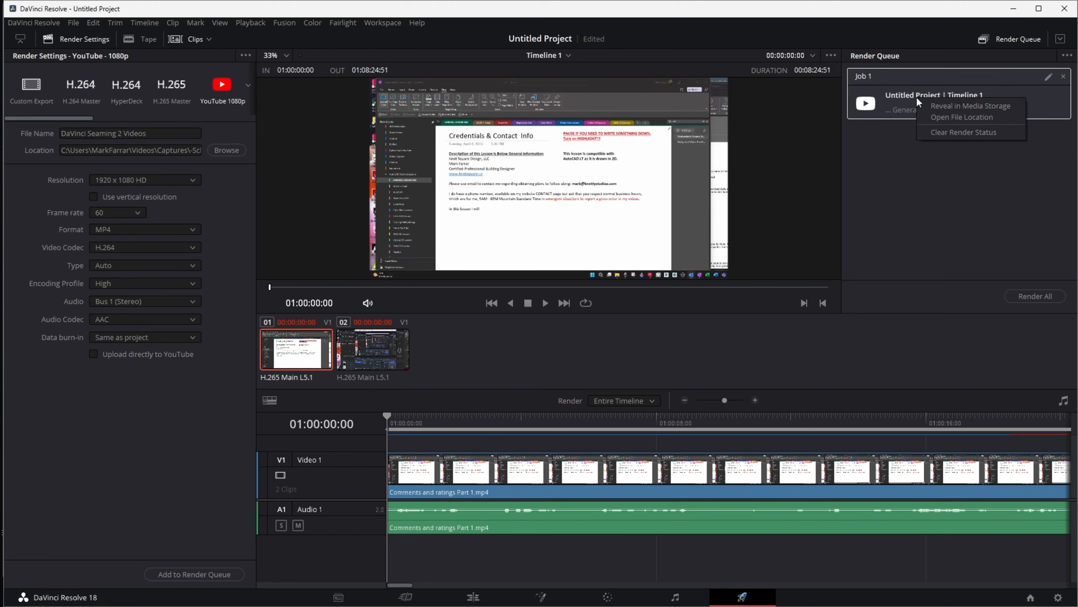
click(939, 117)
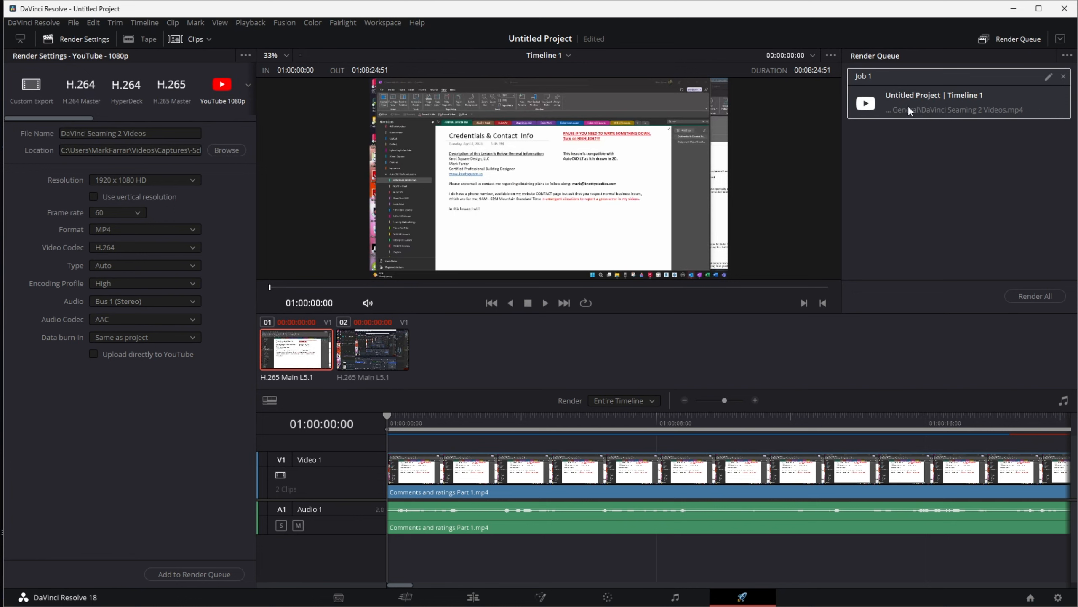
click(1025, 291)
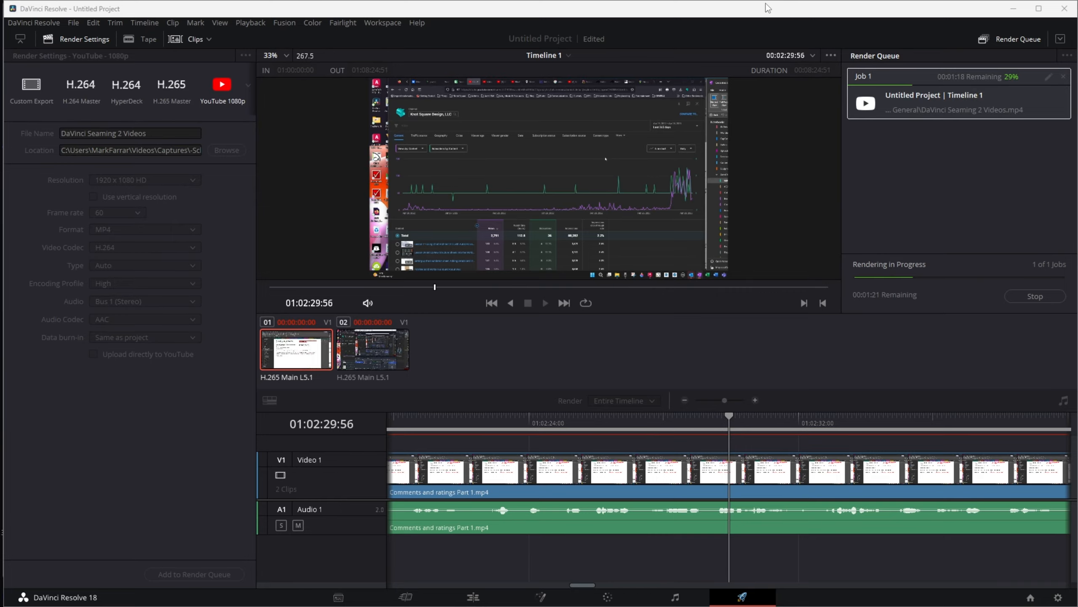
- Bring the -Schedule and General folder window into view to check for the rendered video, and move it aside
drag(1077, 8, 490, 21)
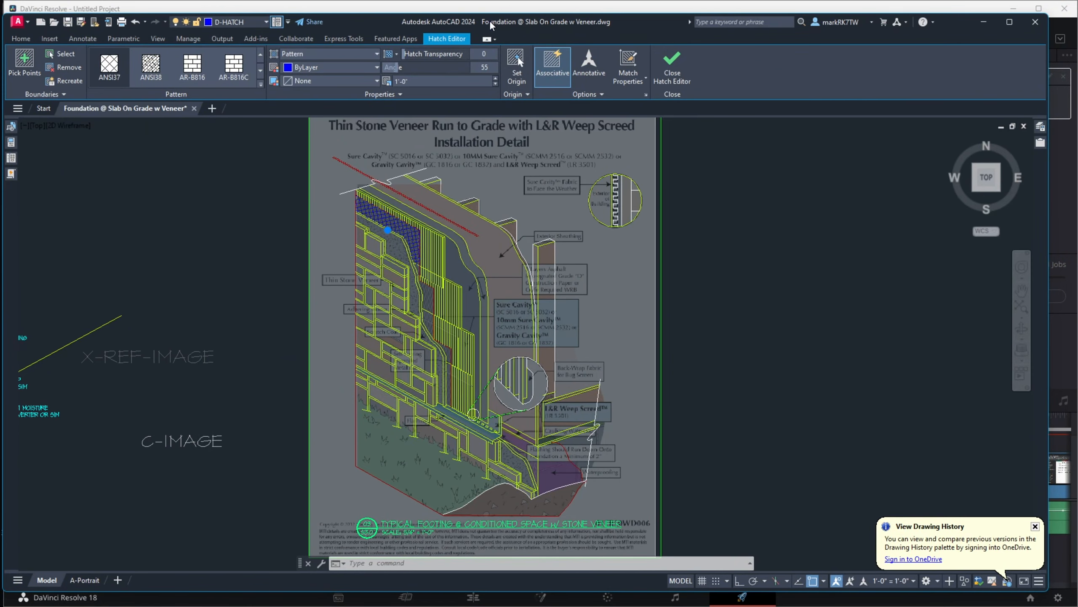
drag(490, 20, 1077, 22)
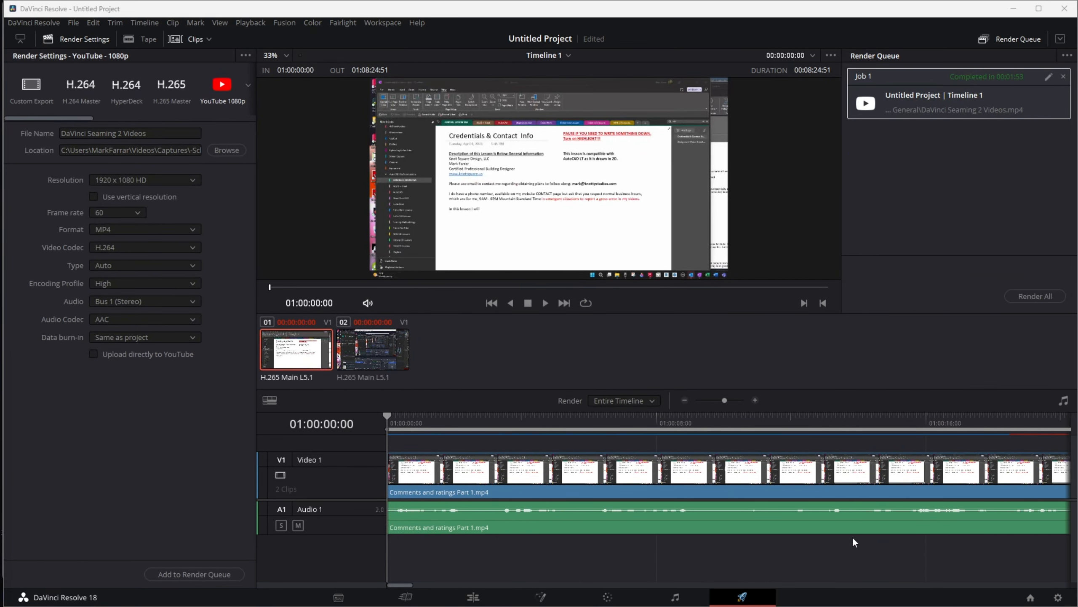
mouse_move(831, 605)
drag(0, 54, 735, 34)
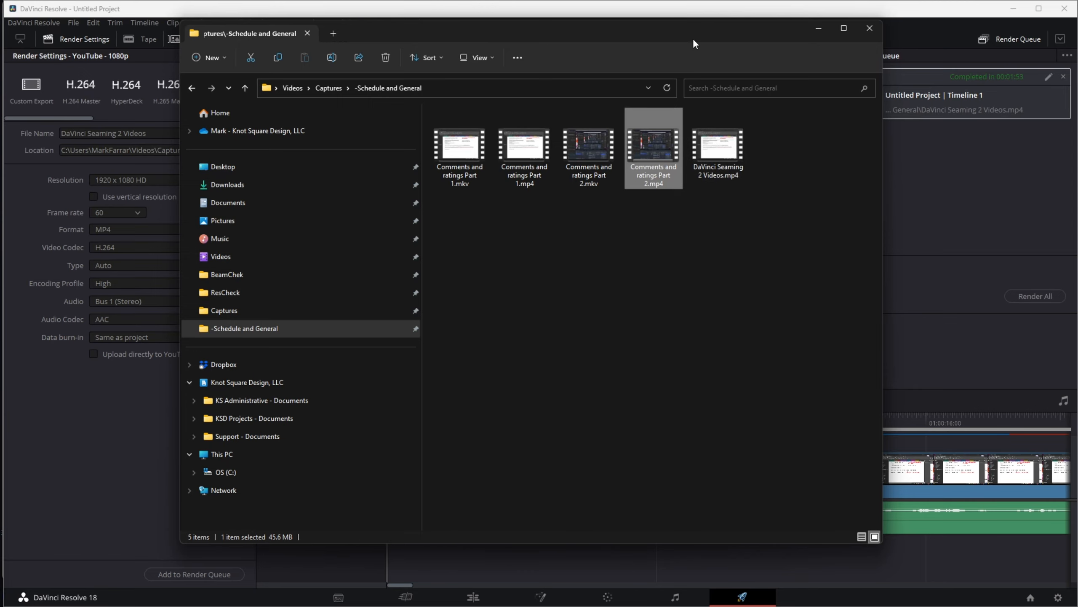
drag(693, 38, 1077, 55)
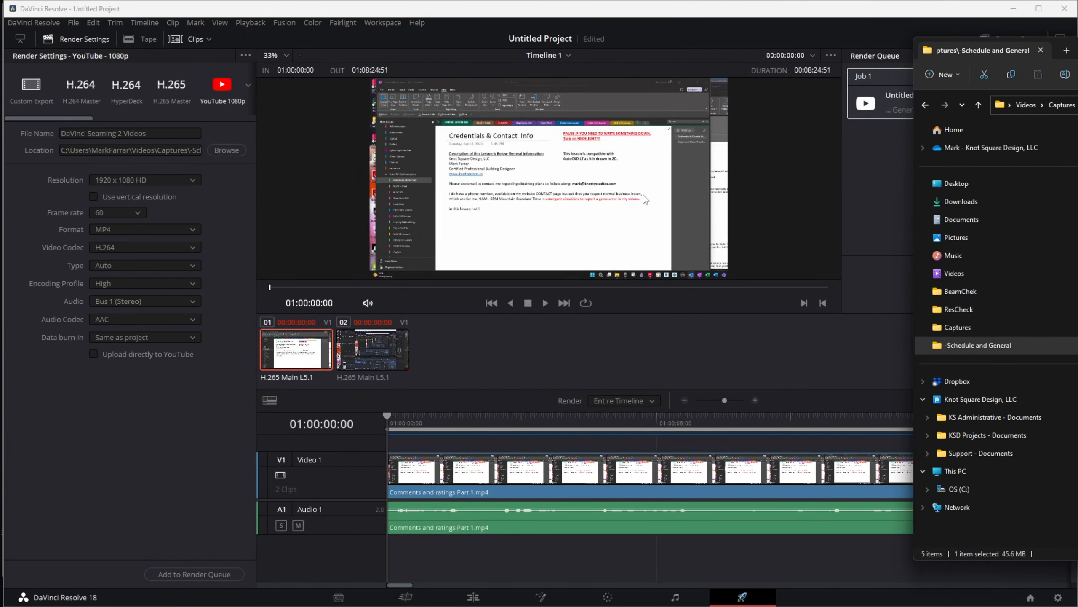
- Close DaVinci Resolve and save the current project as DaVinci Seaming
mouse_move(514, 590)
click(832, 8)
click(1064, 11)
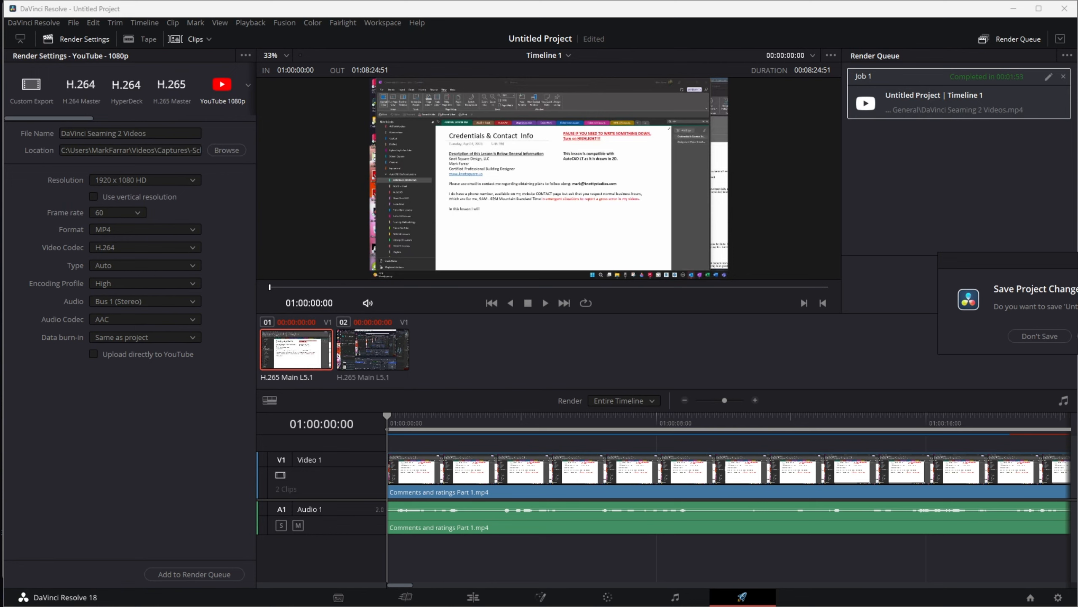
key(Return)
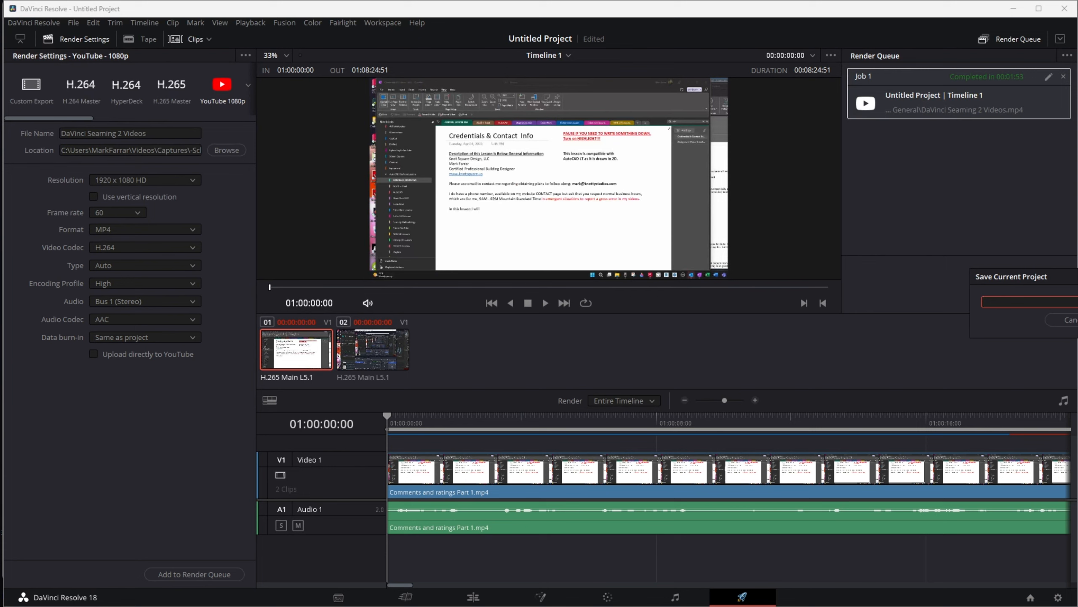
text(DaVinci Seaming)
key(Return)
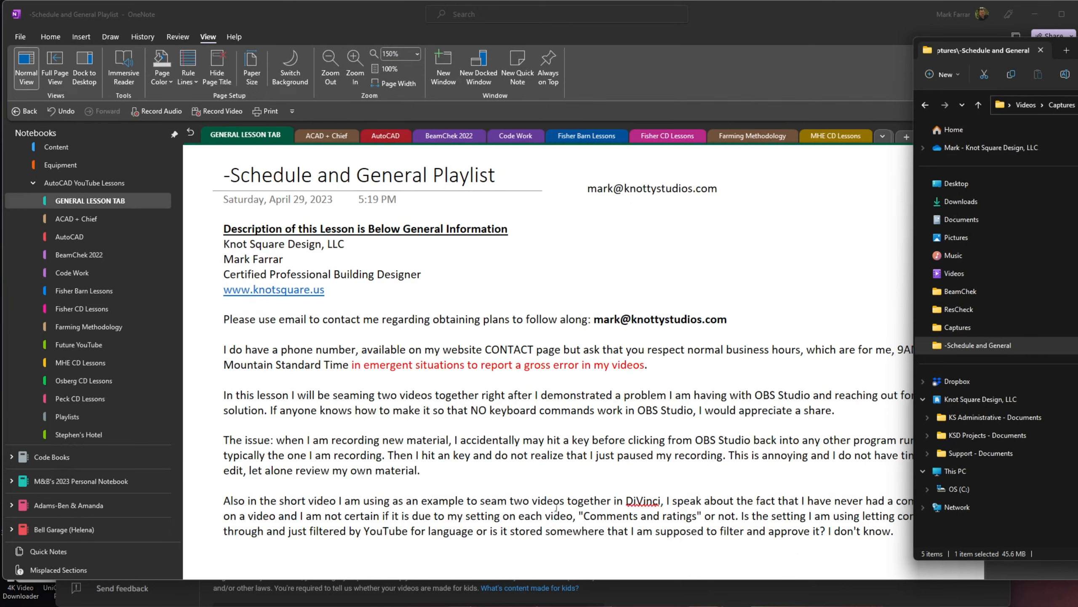
- Switch to YouTube Studio in Firefox and start a new video upload
mouse_move(735, 592)
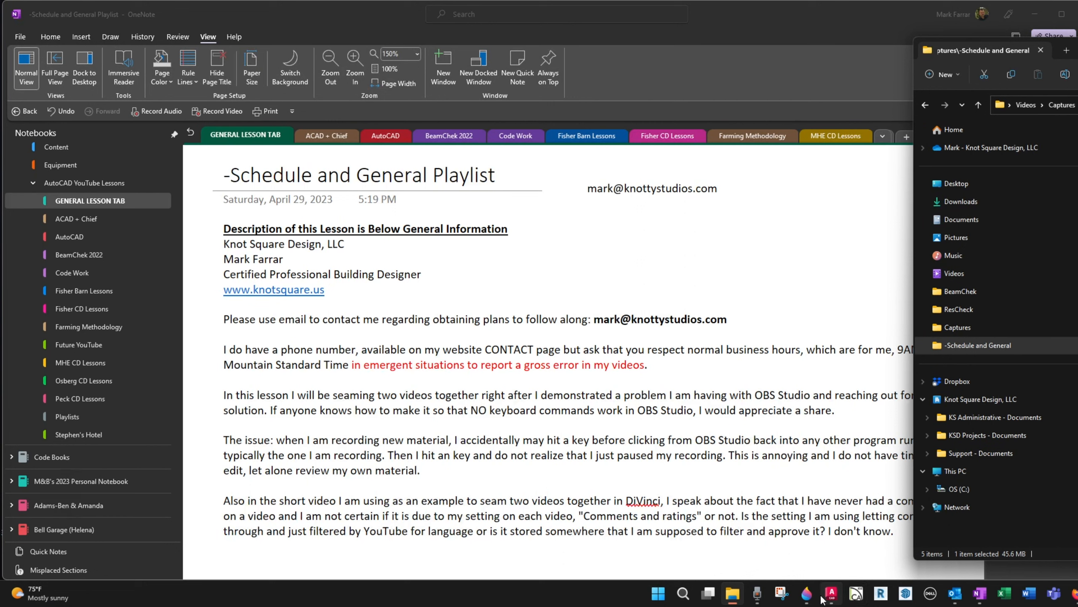
mouse_move(826, 599)
drag(721, 197, 569, 183)
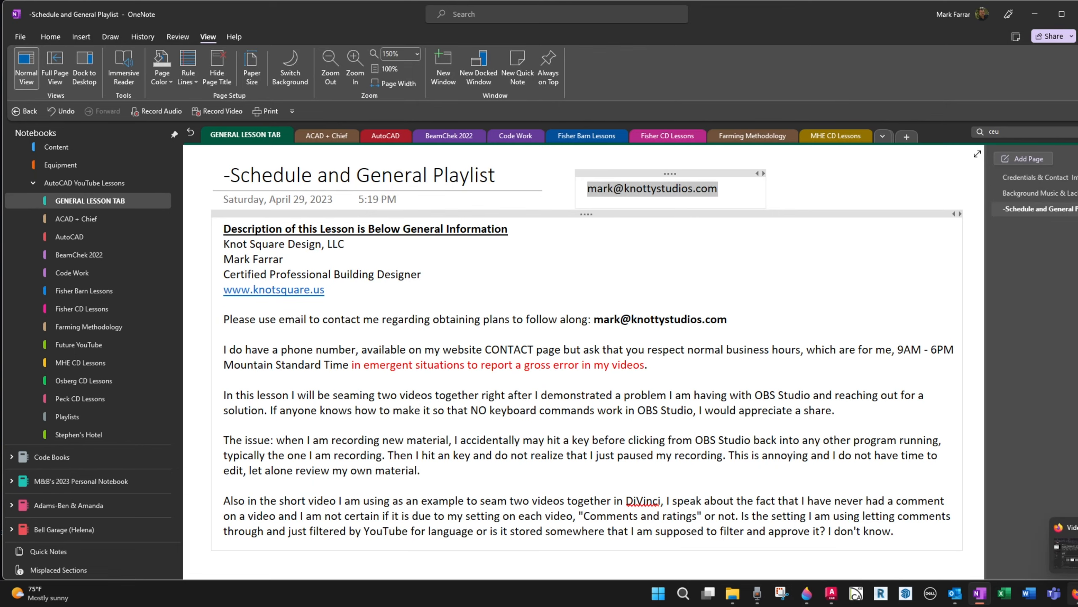
click(1075, 594)
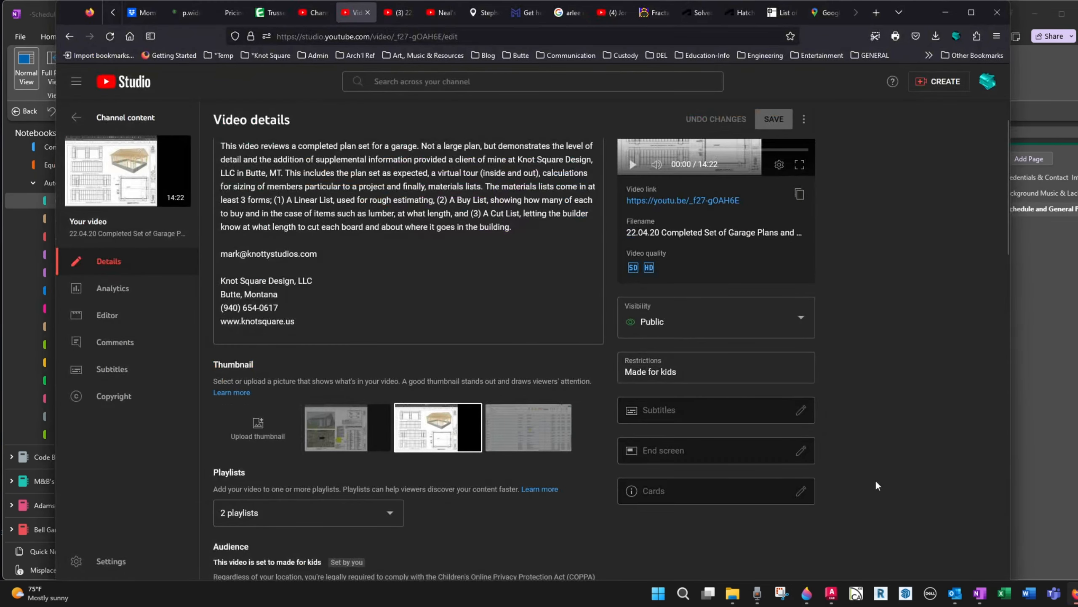
click(927, 86)
click(921, 106)
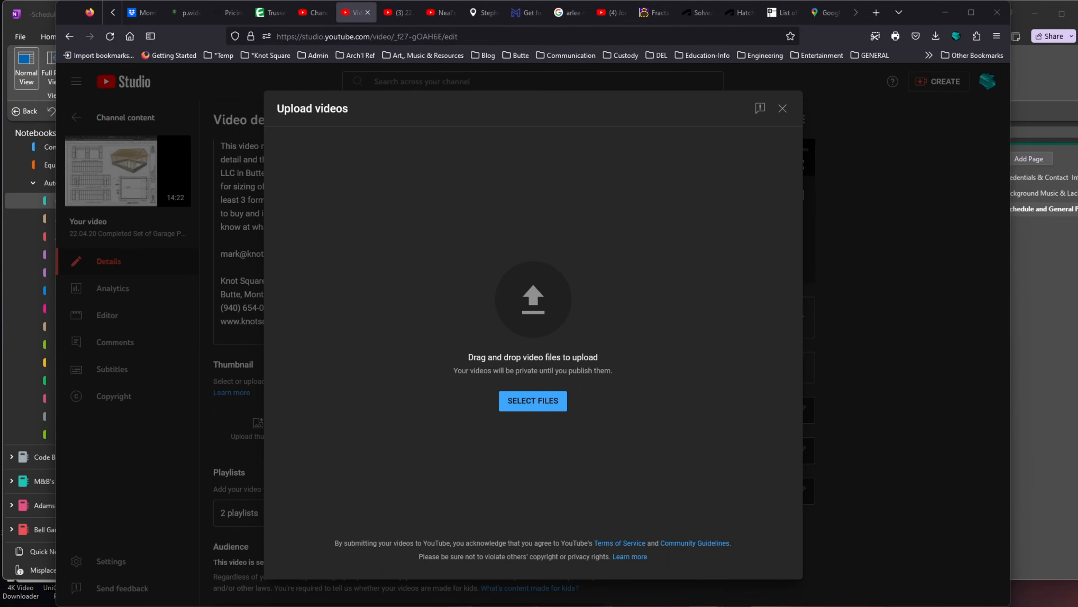
- Upload DaVinci Seaming 2 Videos.mp4 from the -Schedule and General folder window, keeping the window beside the upload dialog
drag(1077, 46, 717, 84)
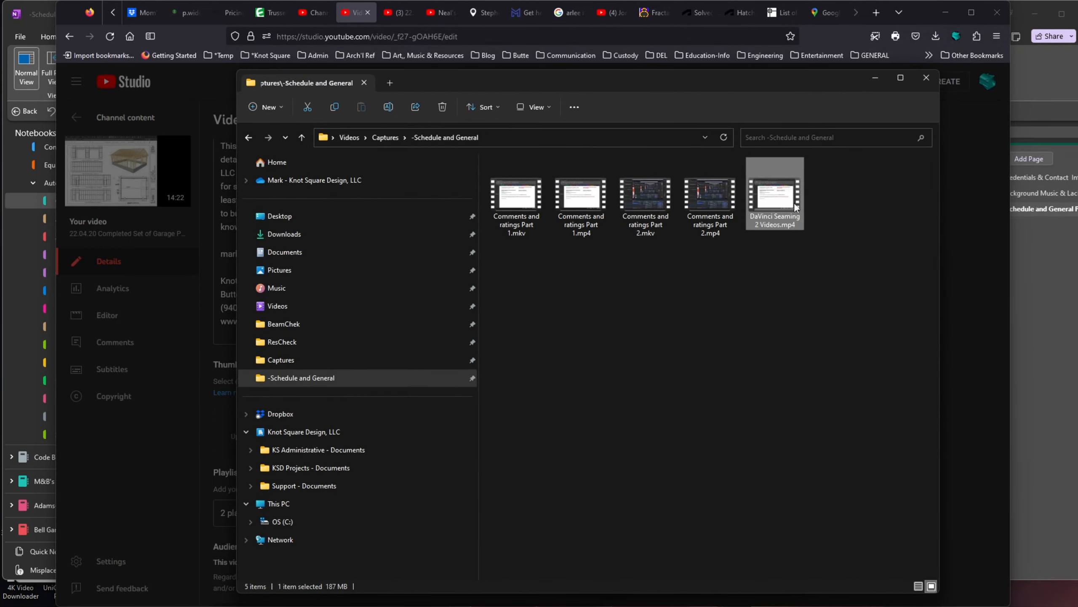
drag(785, 197, 782, 218)
drag(763, 83, 1077, 83)
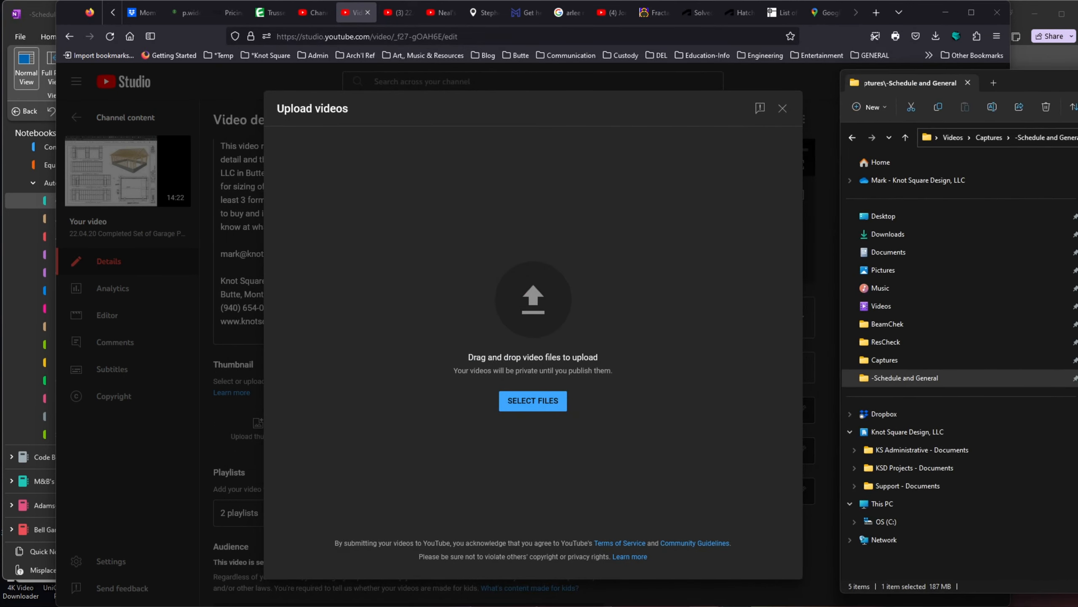
drag(1077, 212, 533, 326)
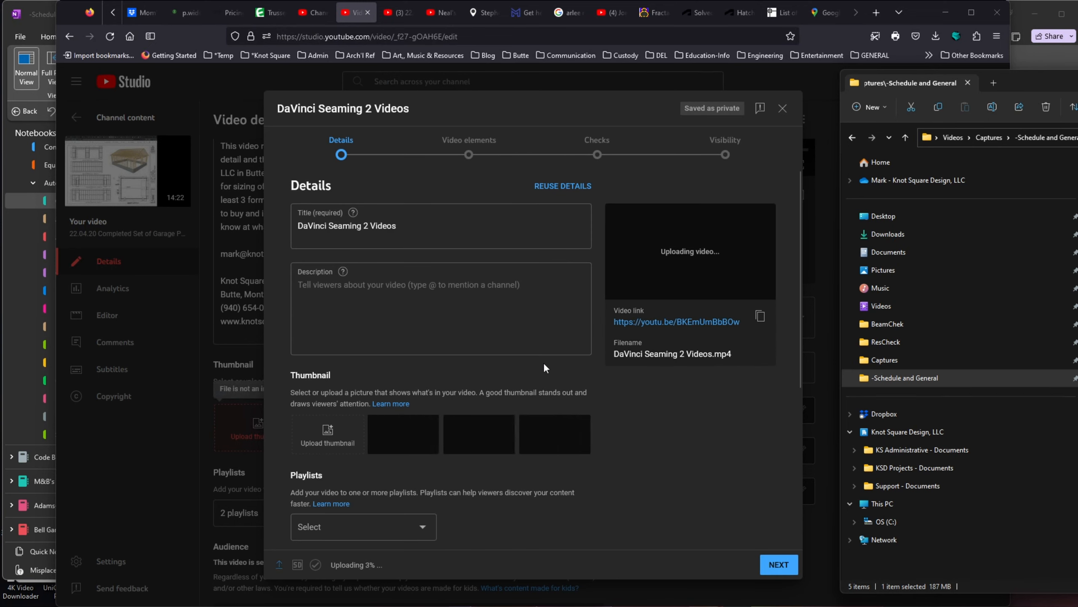
- Switch to OneNote, select the keyword paragraph on the Autodesk Tech Tips page of the Keywords section, and uncover the browser behind it
click(33, 22)
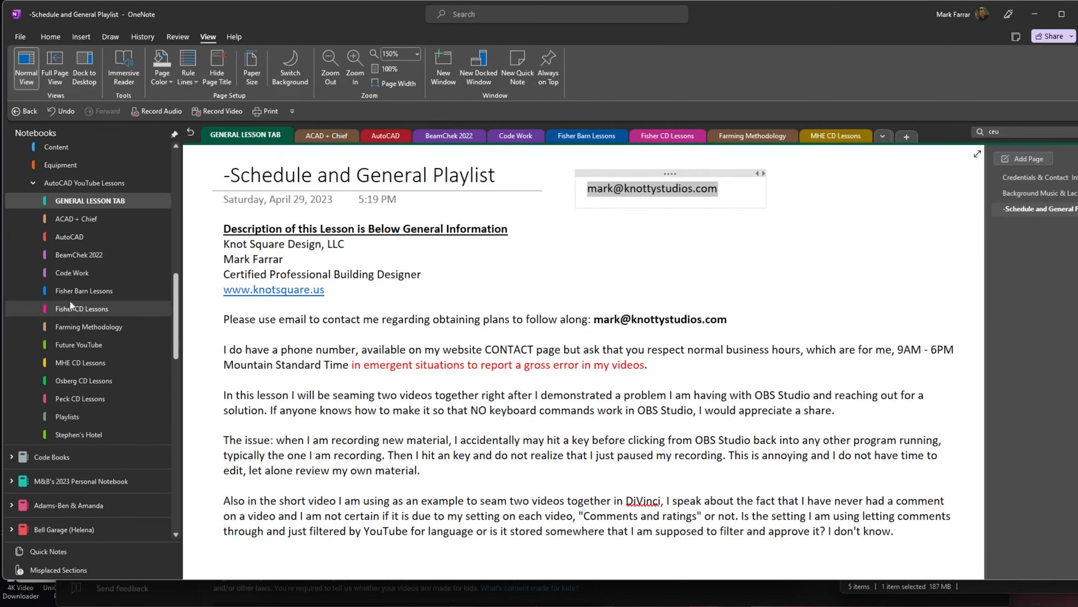
scroll(71, 379, down, 3)
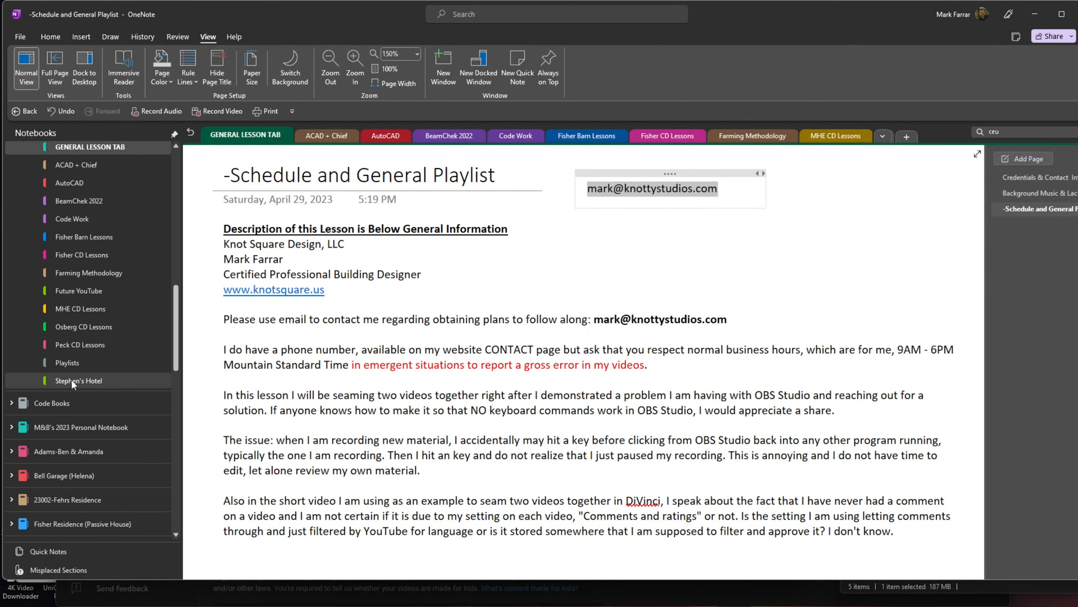
scroll(70, 380, up, 5)
scroll(71, 379, up, 3)
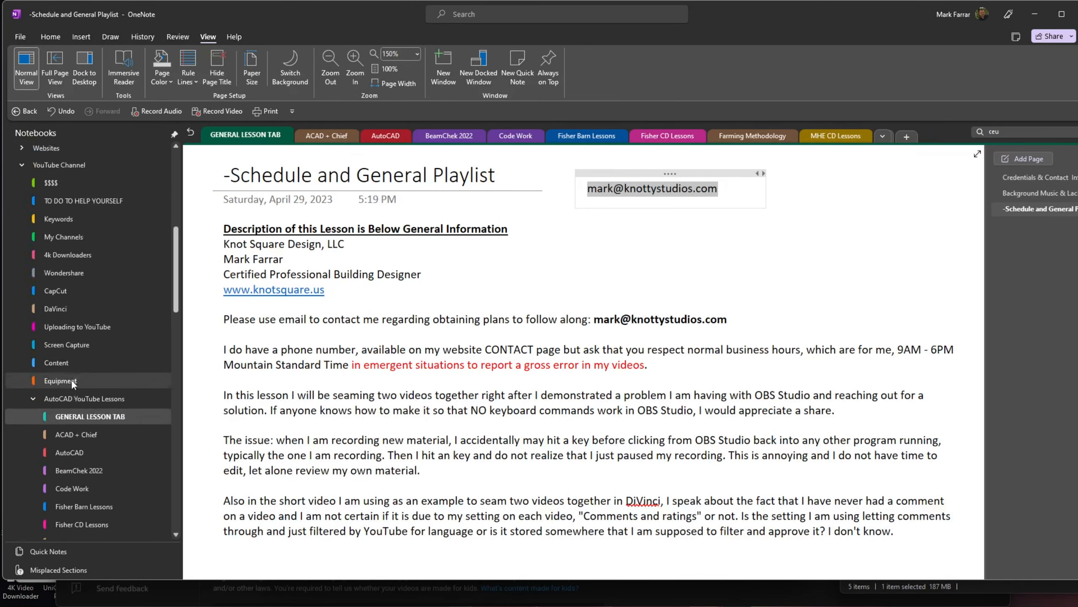
click(51, 218)
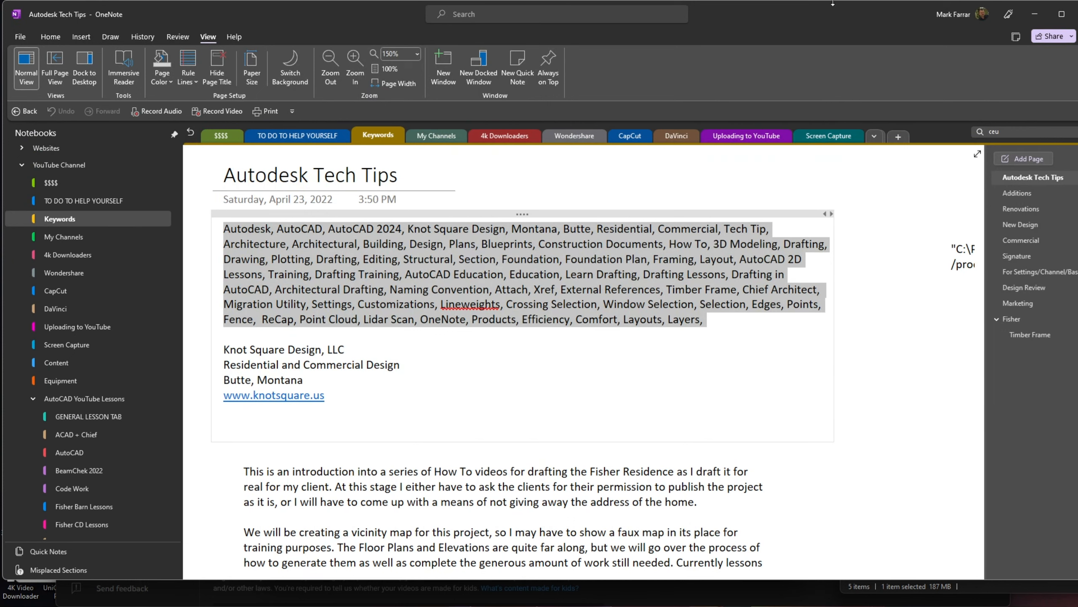
drag(833, 4, 833, 50)
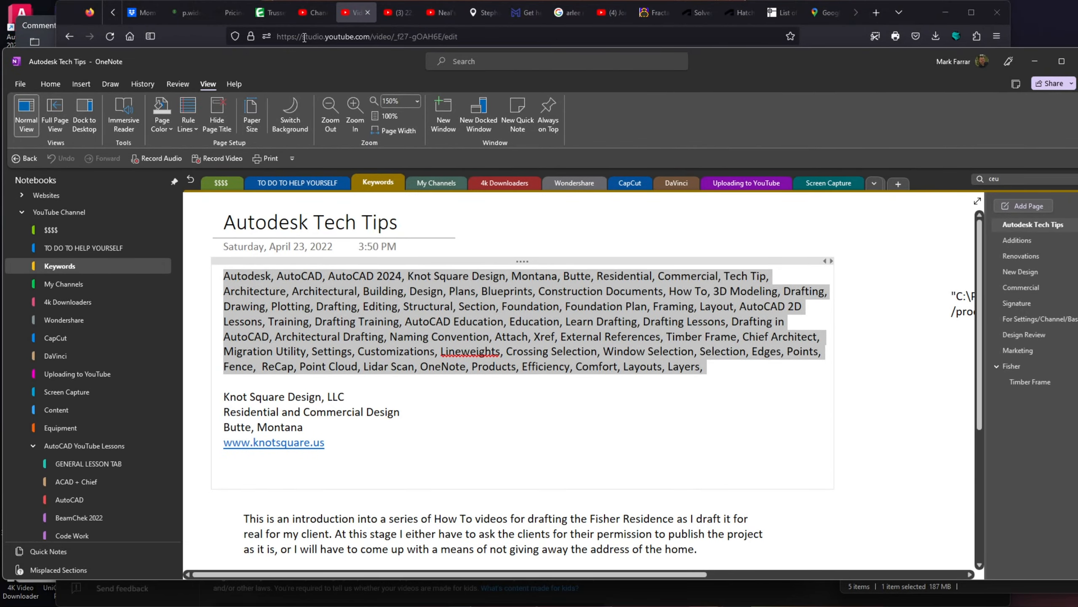
- Return to YouTube Studio in Firefox, expand the upload's additional details, and paste the copied Autodesk keywords as the video's tags
click(352, 18)
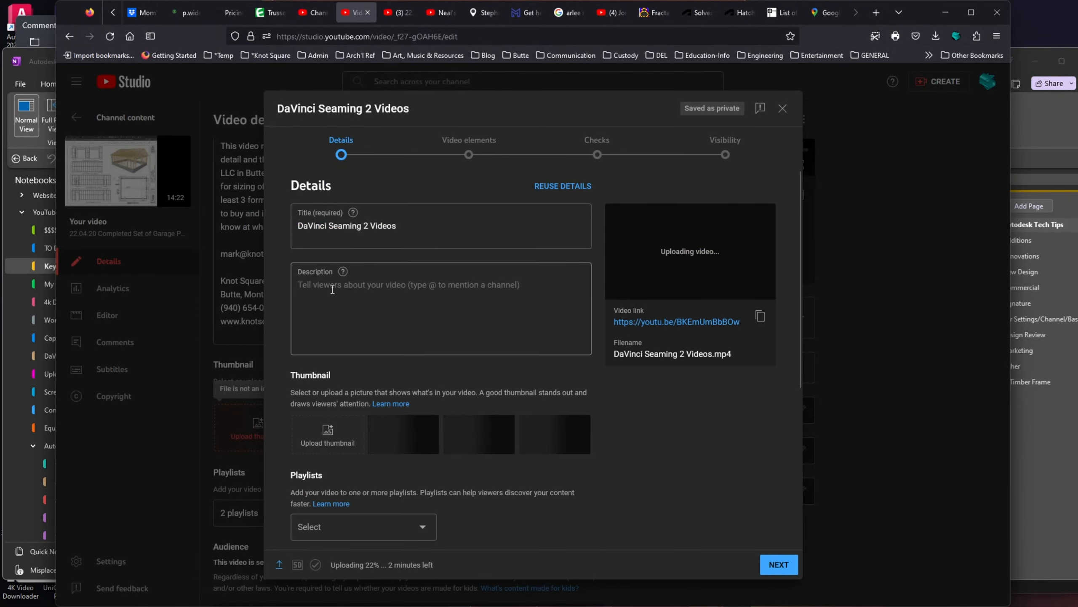
scroll(346, 422, down, 4)
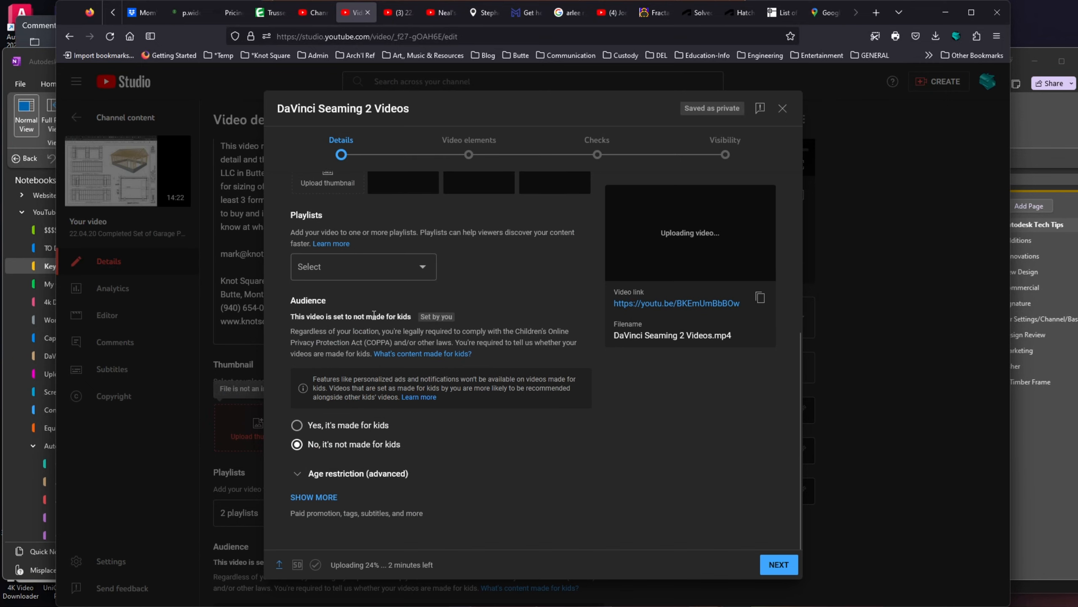
scroll(372, 318, up, 2)
scroll(373, 322, down, 3)
click(322, 498)
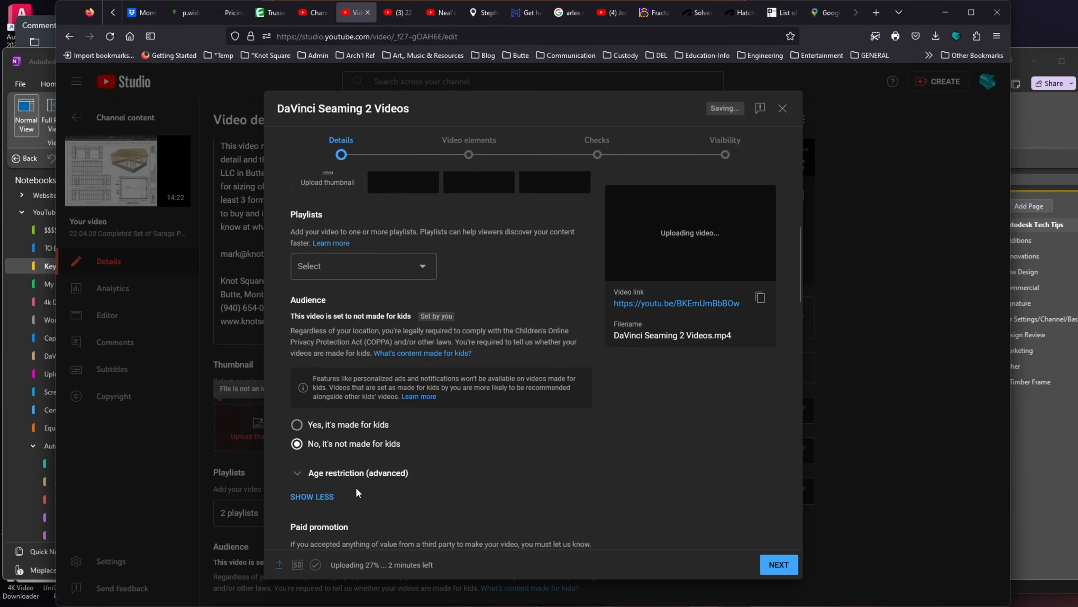
scroll(356, 475, down, 5)
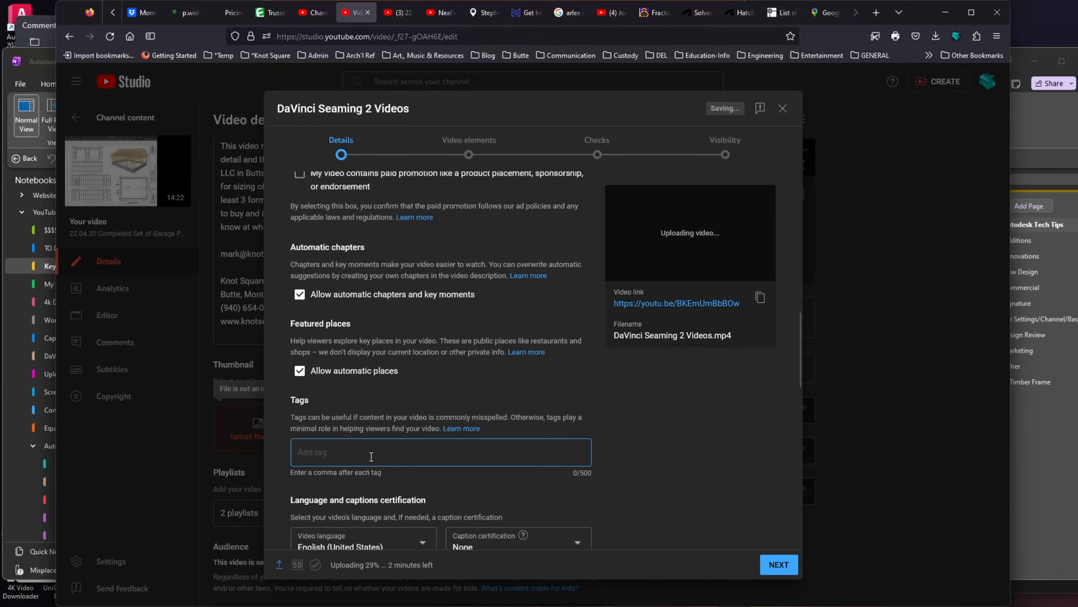
key(ctrl+v)
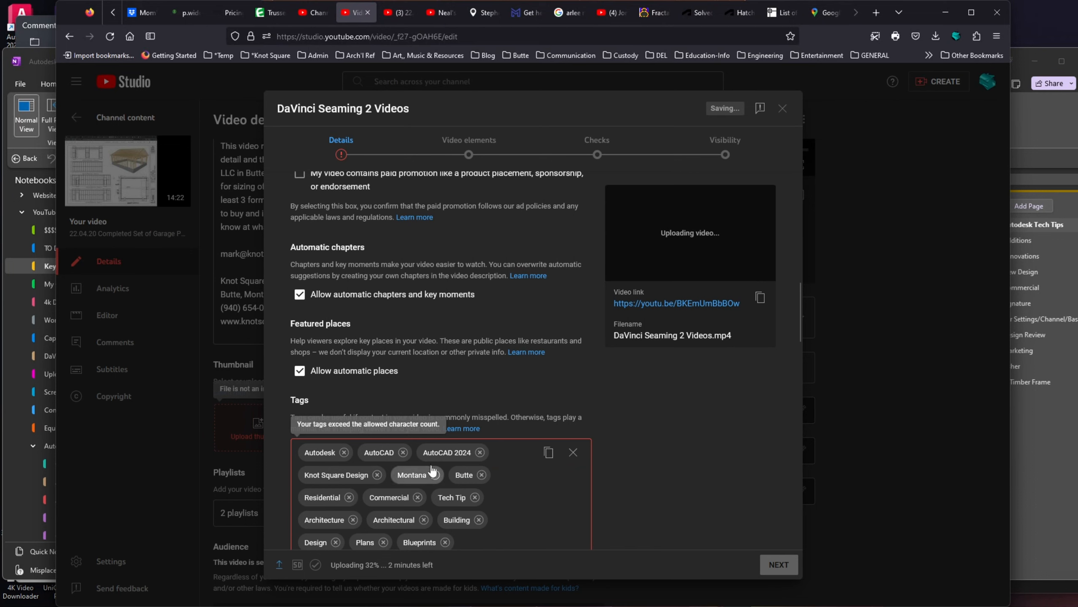
- Remove the Timber Frame and Chief Architect tags from the video's tag list
scroll(493, 432, down, 10)
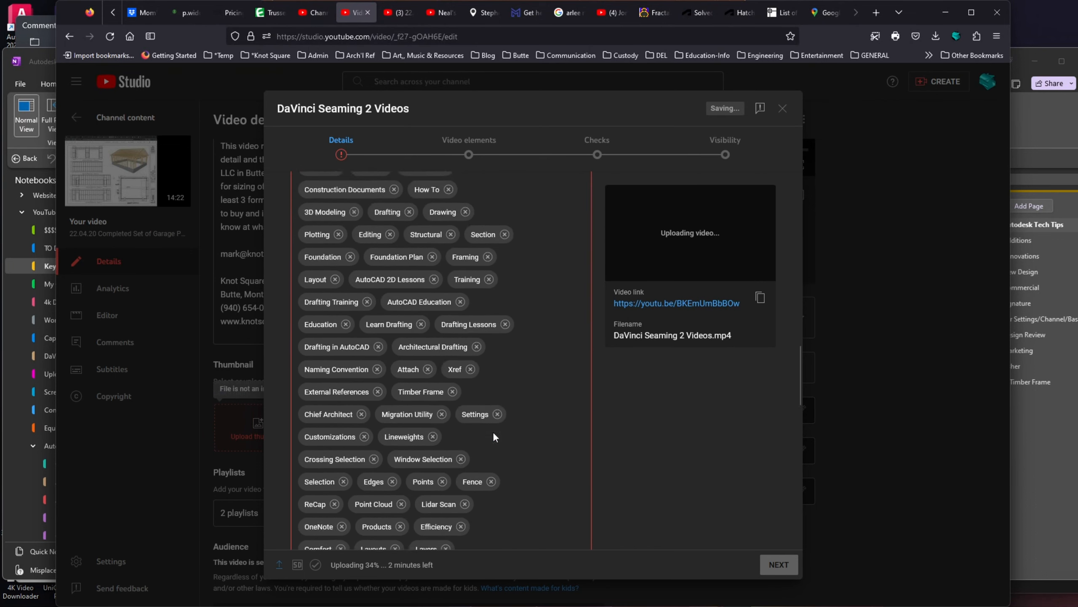
scroll(493, 432, up, 4)
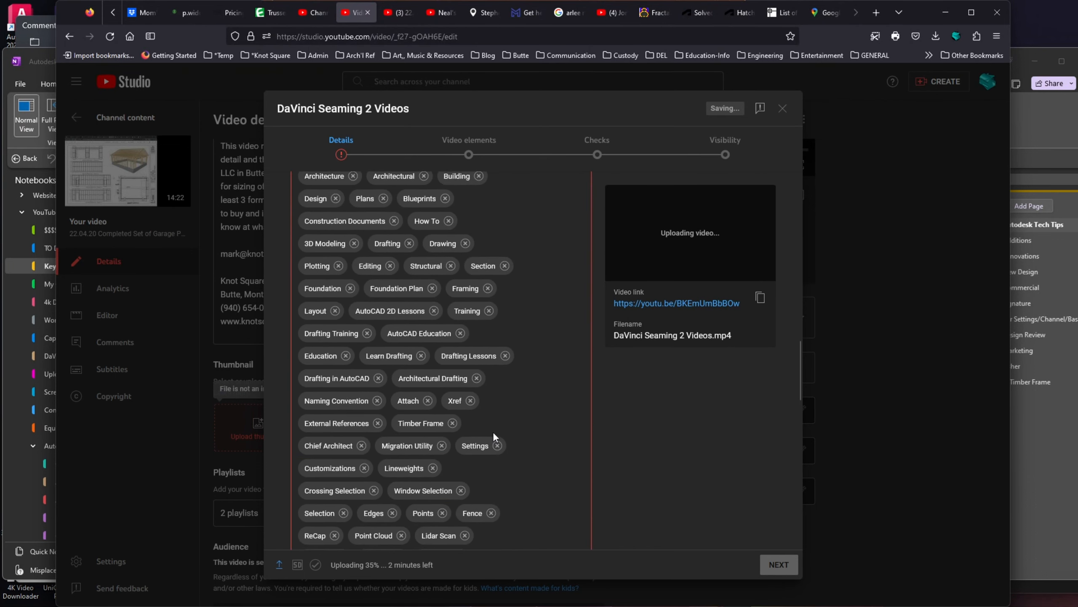
click(452, 422)
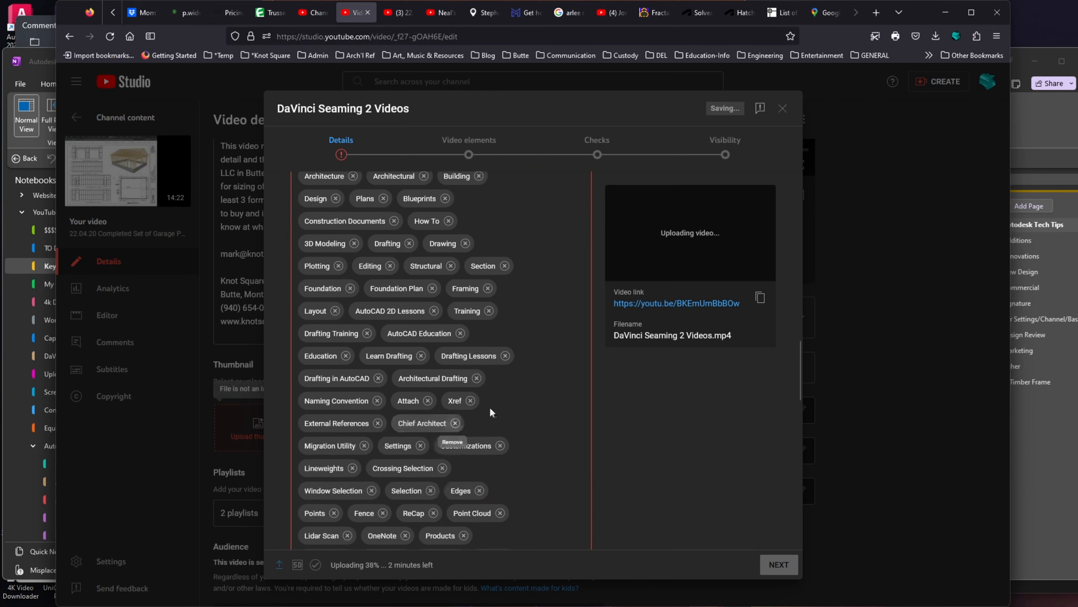
click(454, 422)
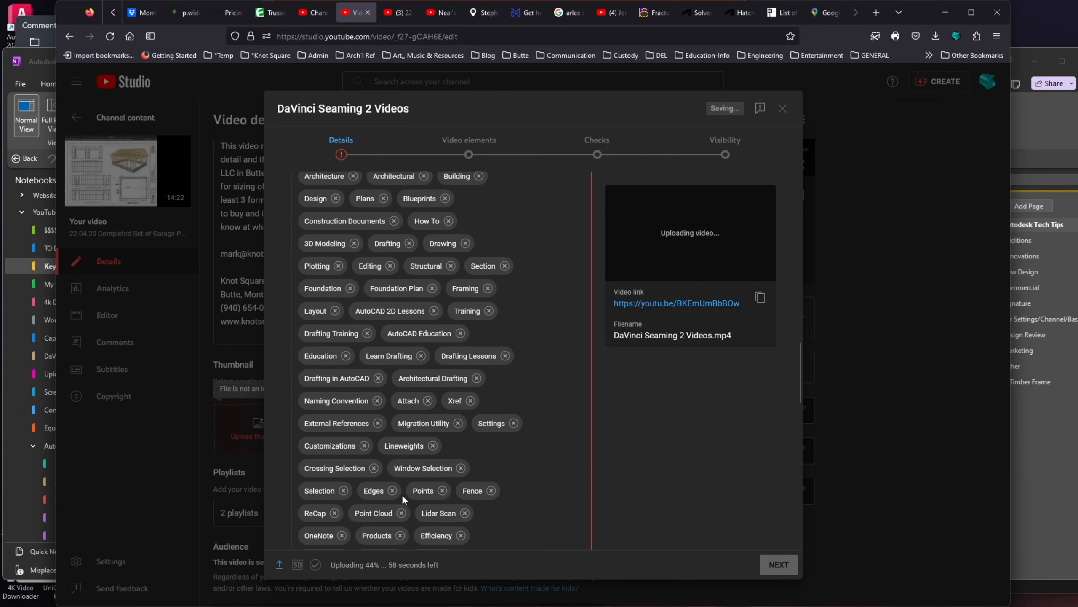
- Remove the Autodesk, AutoCAD, AutoCAD 2024, Residential and Commercial tags from the video
scroll(402, 494, up, 5)
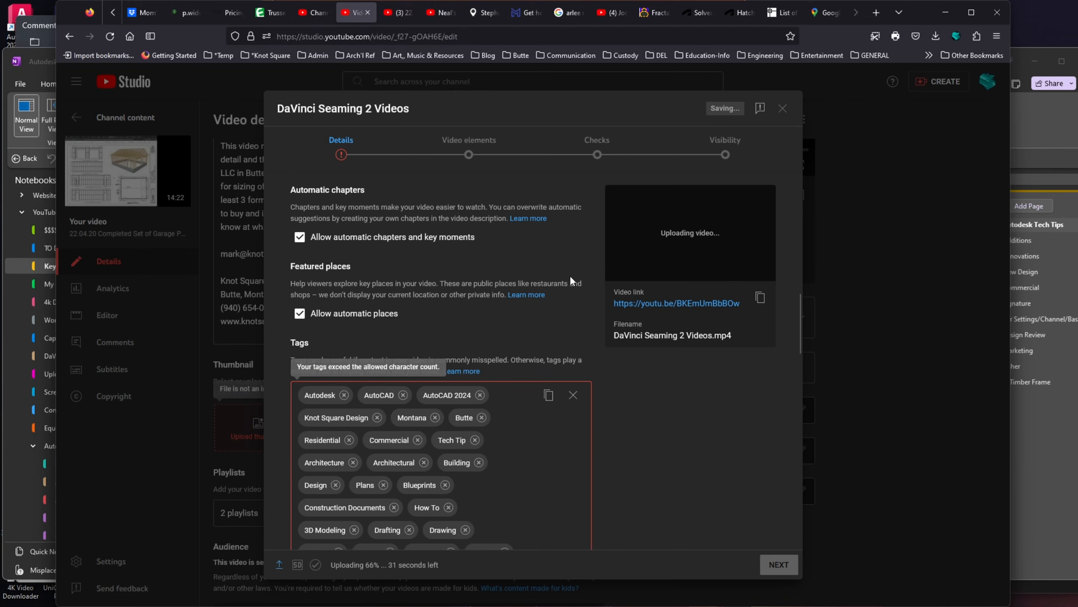
click(344, 395)
click(343, 395)
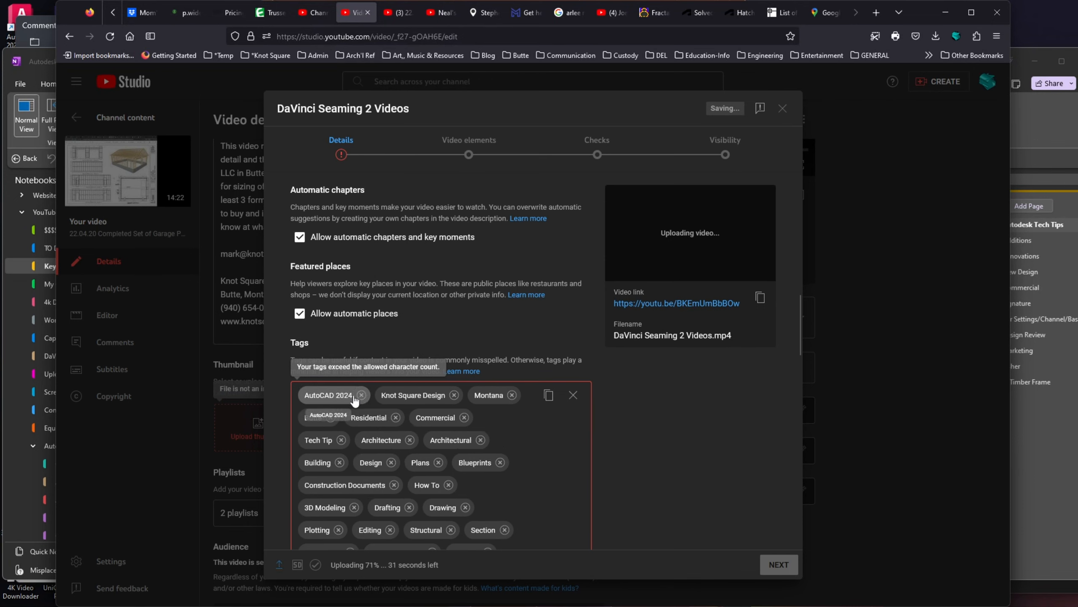
click(362, 396)
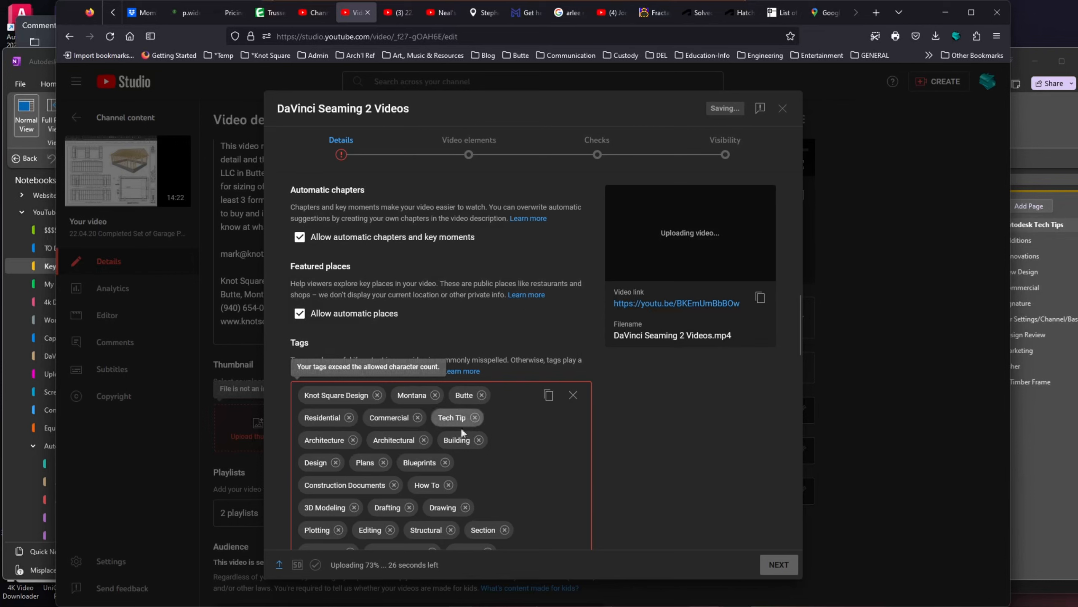
click(350, 418)
click(351, 417)
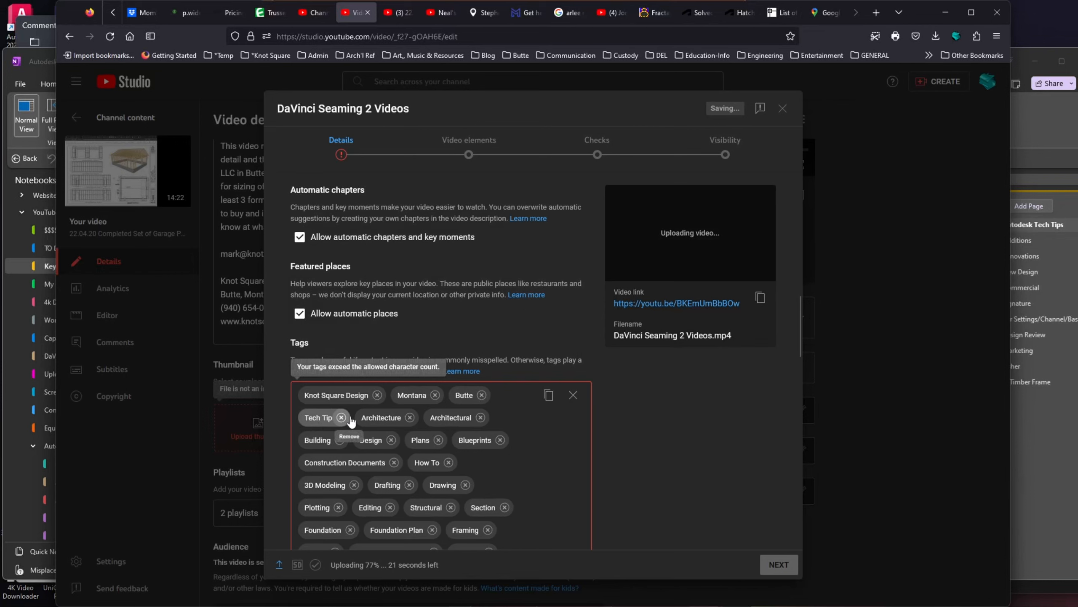
- Remove the Architecture, Architectural, Building, Design, Plans and Blueprints tags from the video
click(409, 418)
click(408, 417)
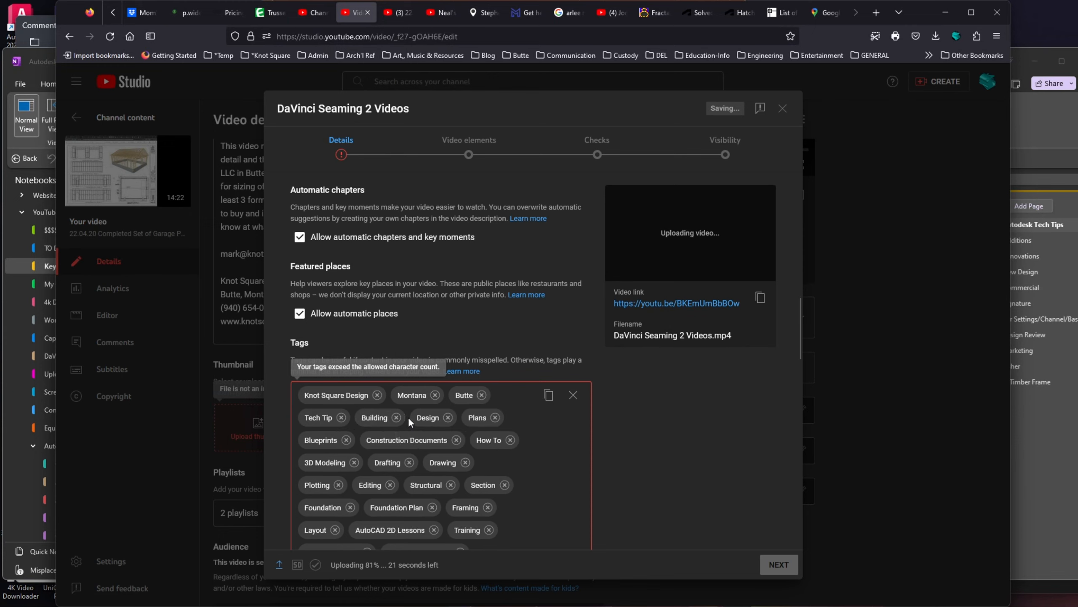
click(397, 418)
click(391, 418)
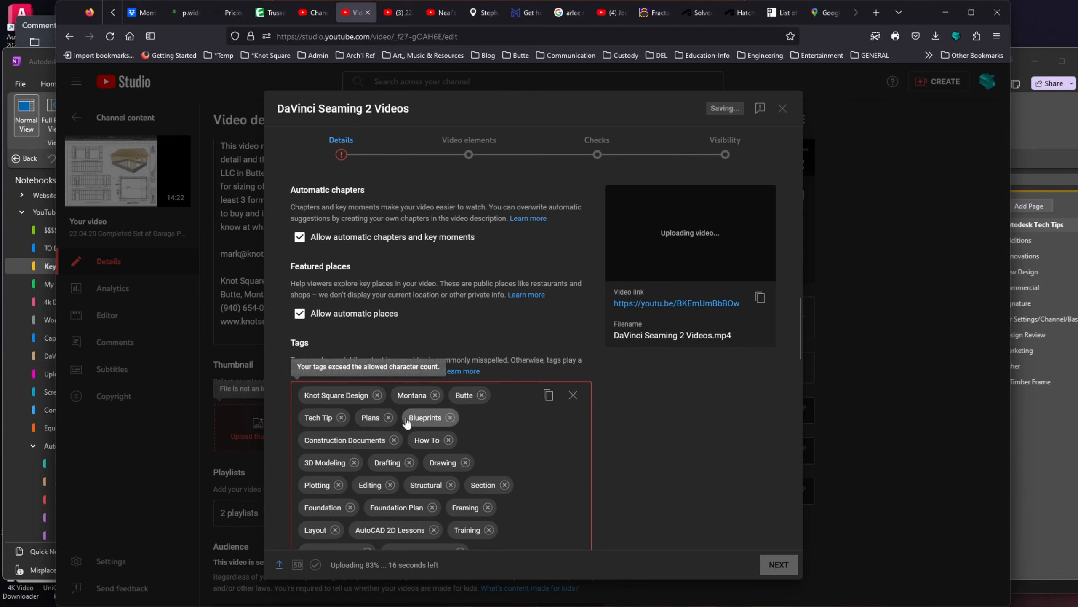
click(389, 417)
click(402, 418)
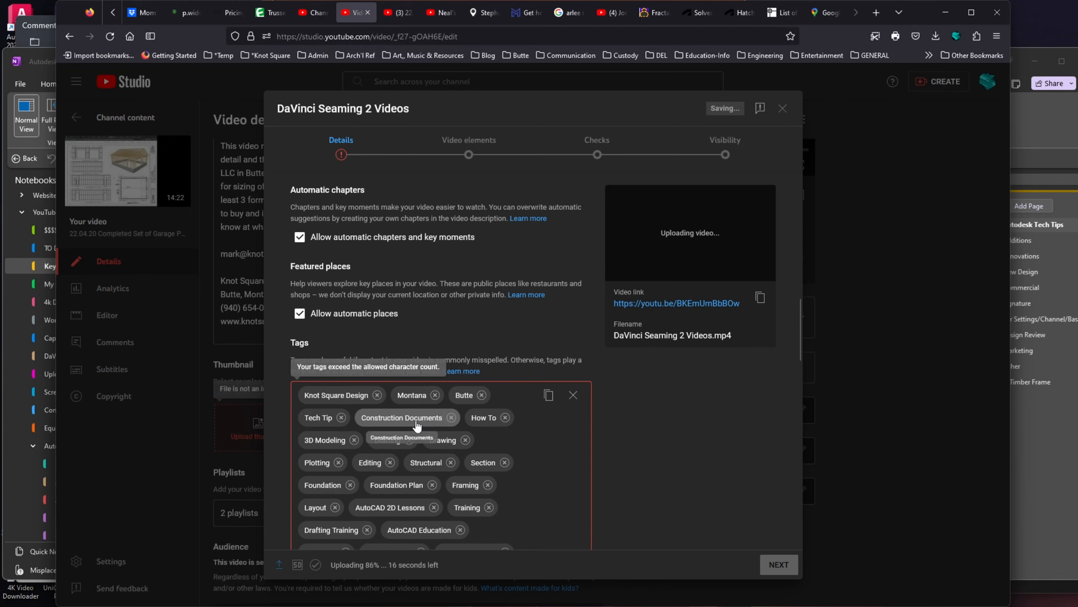
- Remove the Construction Documents, 3D Modeling, Drafting, Drawing, Plotting and Editing tags from the video
click(450, 418)
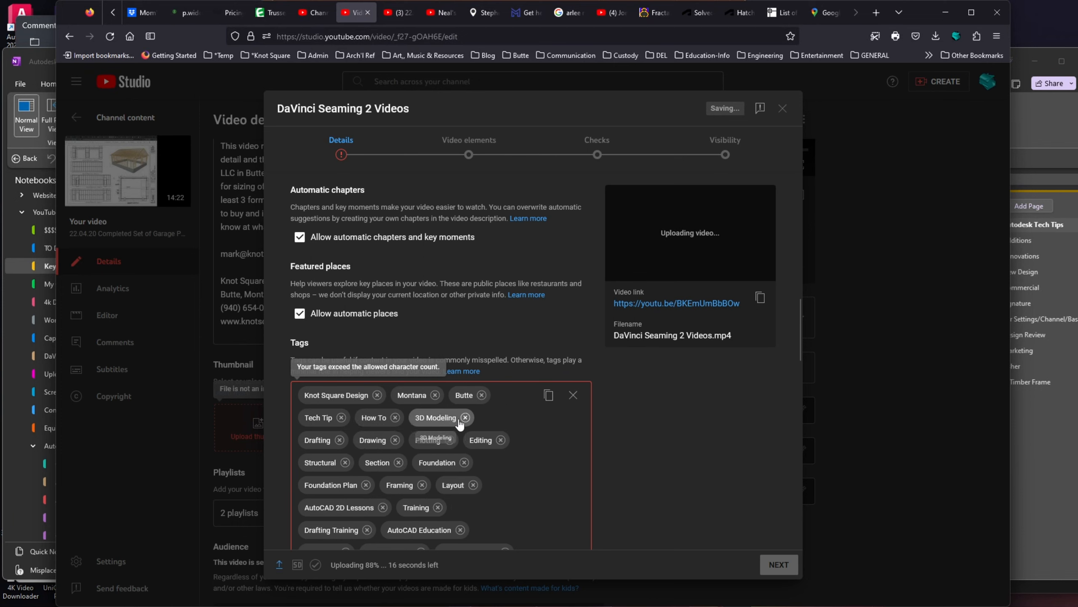
click(451, 418)
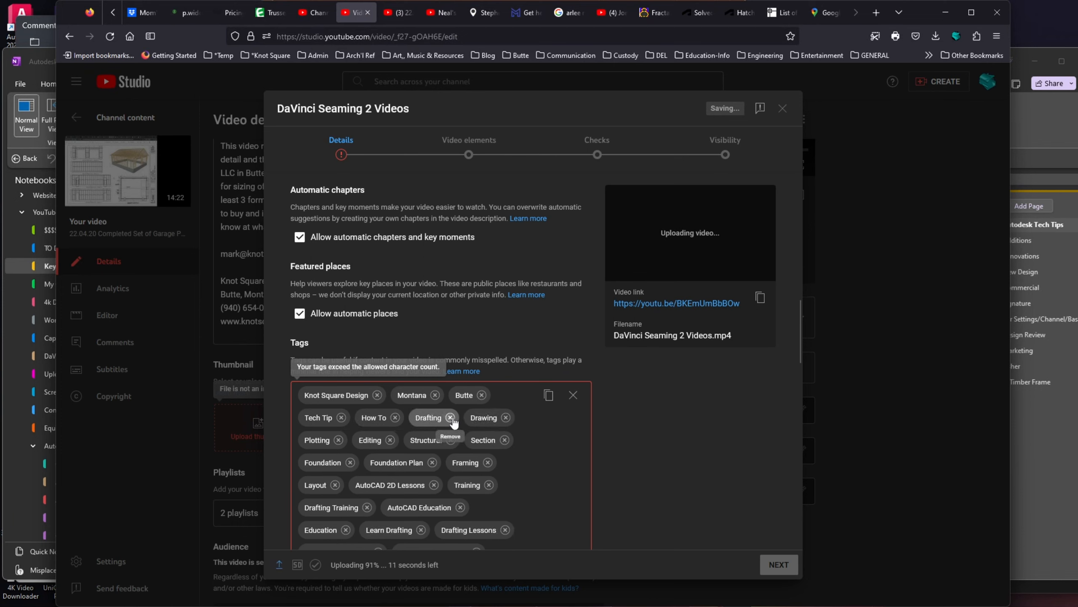
click(450, 418)
click(450, 417)
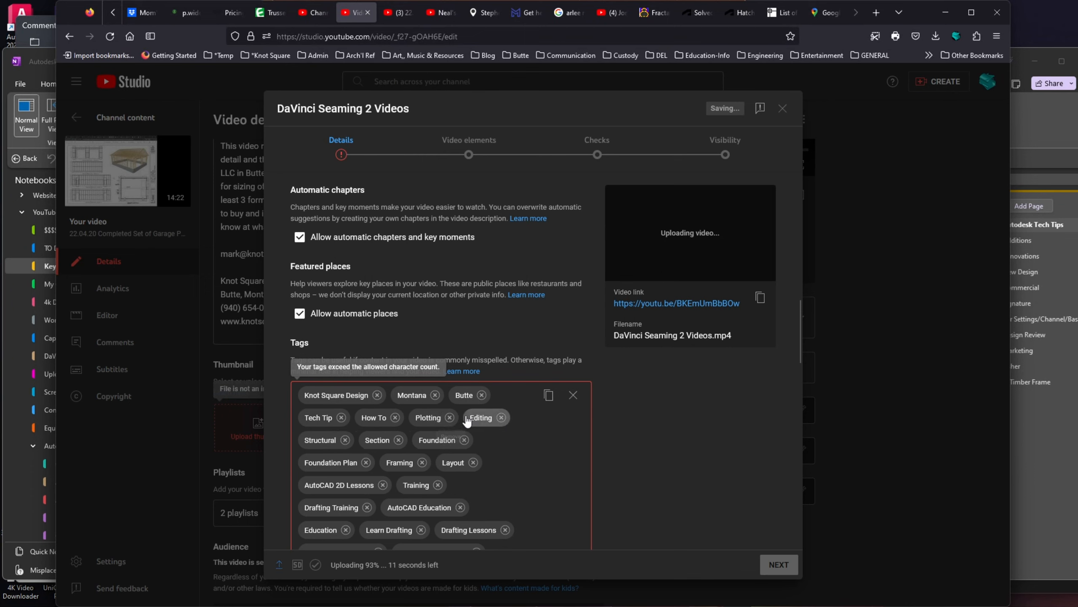
click(449, 417)
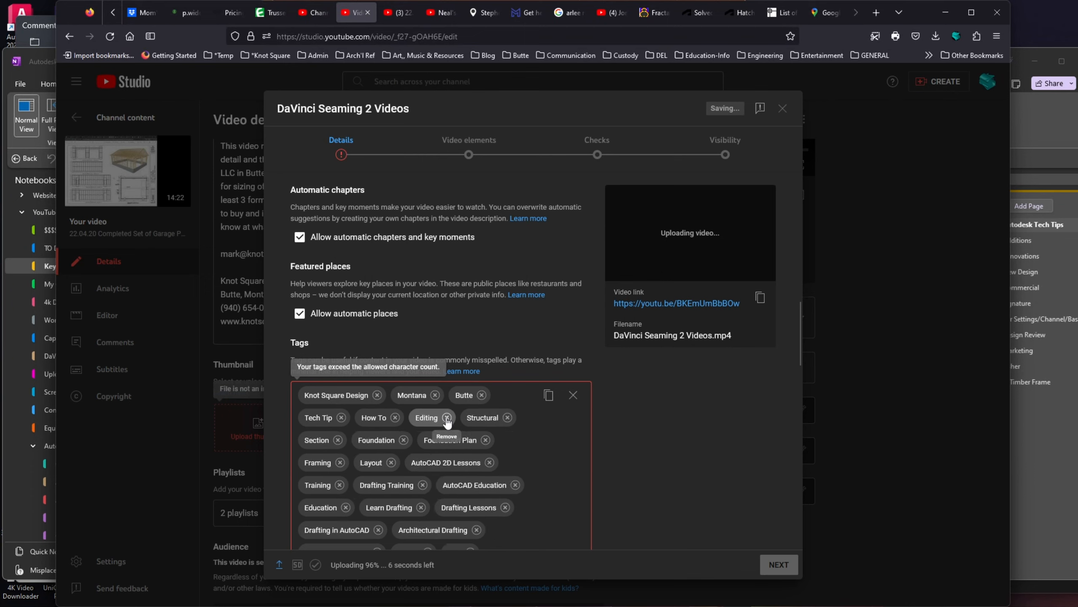
click(447, 417)
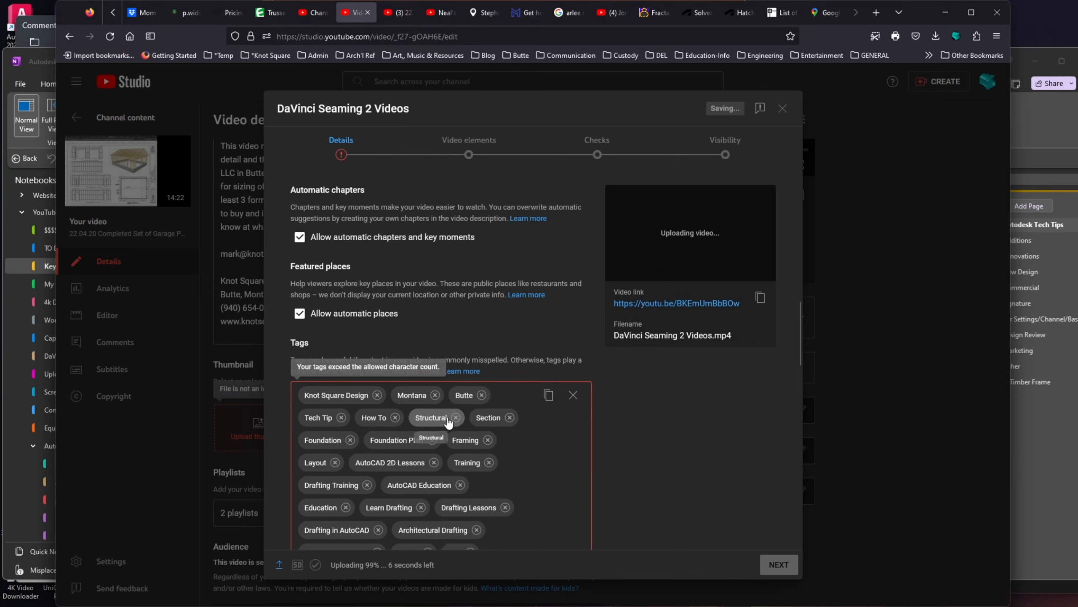
- Remove the Lidar Scan, Point Cloud, ReCap, Fence and Points tags to bring the list within the 500-character limit
scroll(454, 419, down, 4)
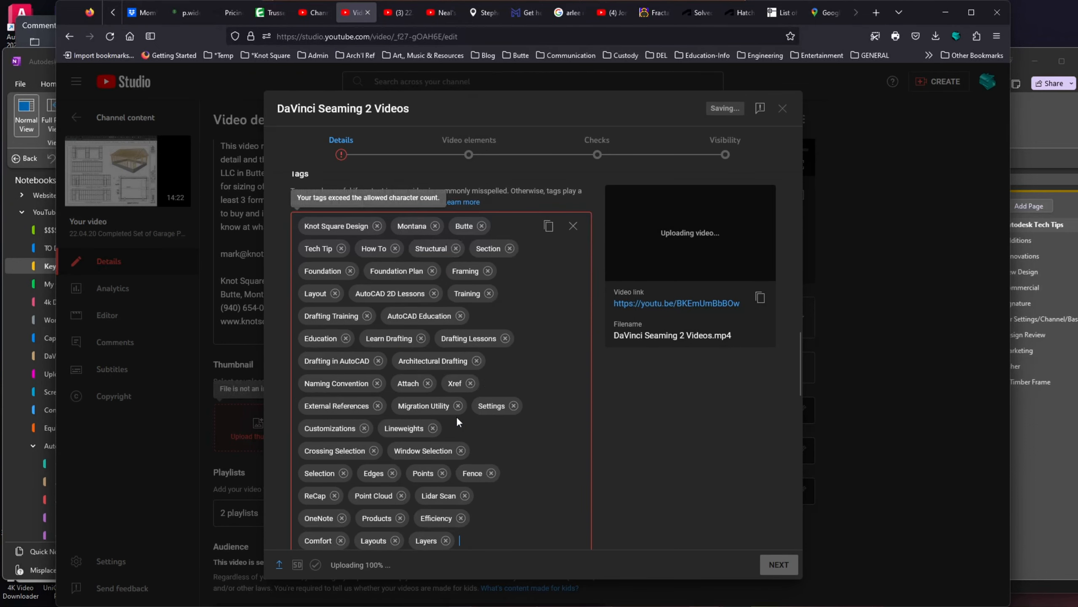
click(465, 495)
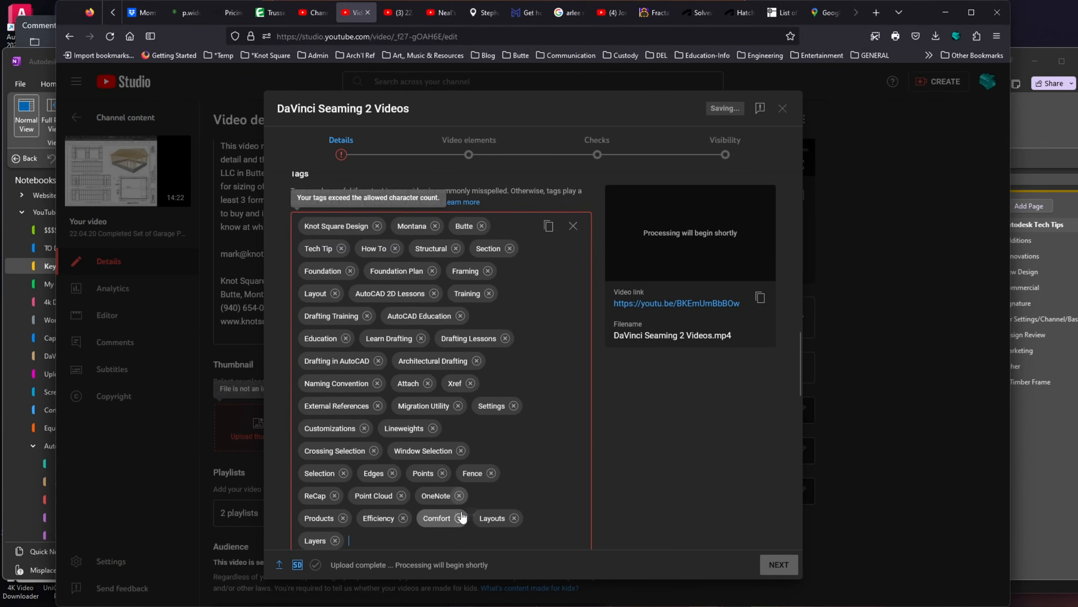
click(401, 496)
click(335, 495)
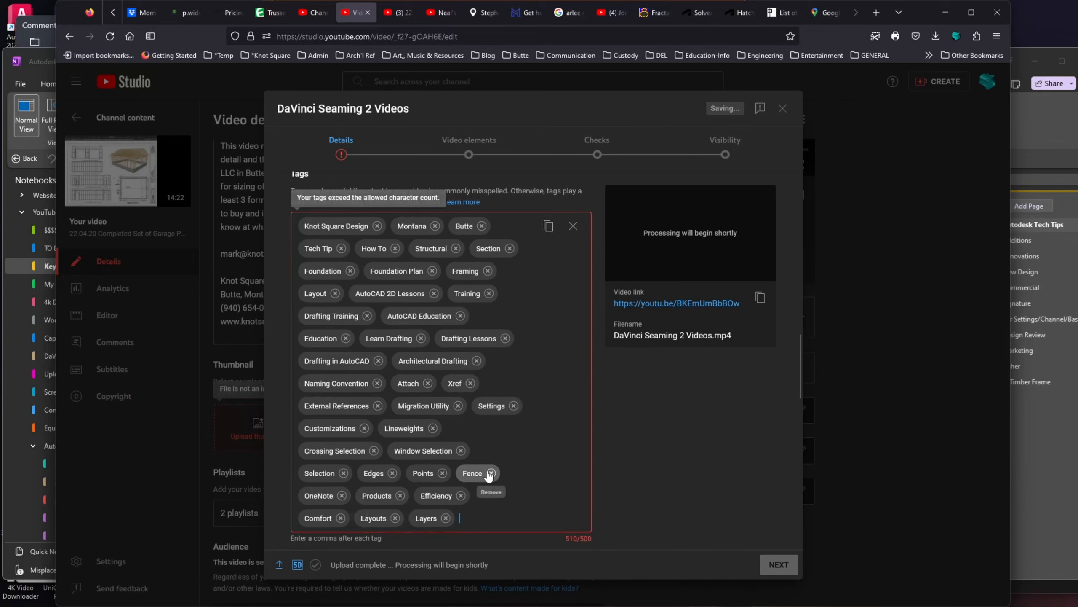
click(491, 472)
click(442, 473)
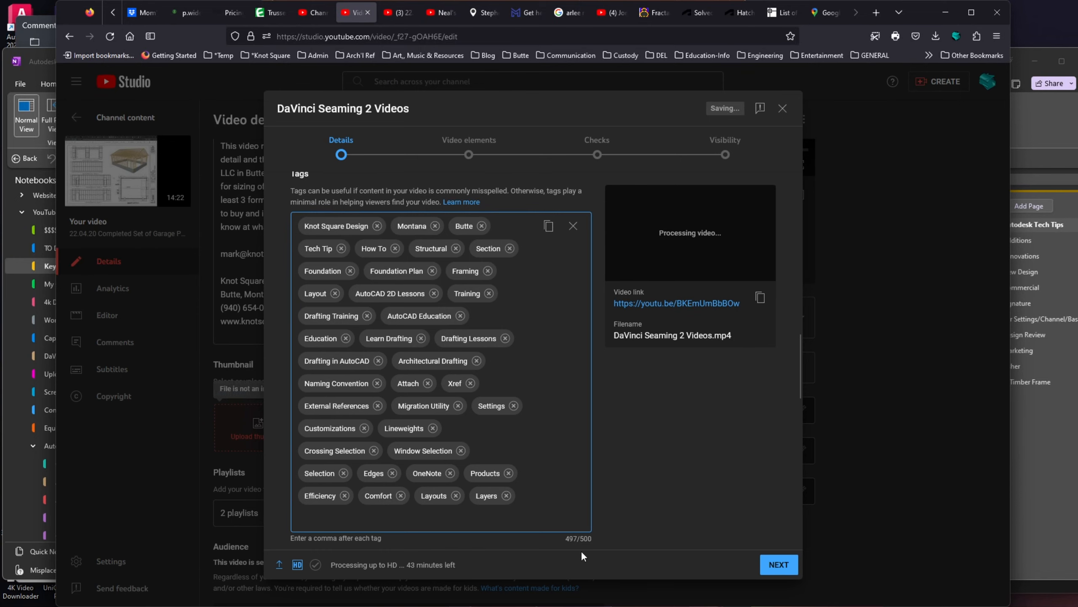
- Switch to DaVinci Resolve, open the DaVinci Seaming project, and move its window fully into view over the browser
scroll(517, 377, up, 15)
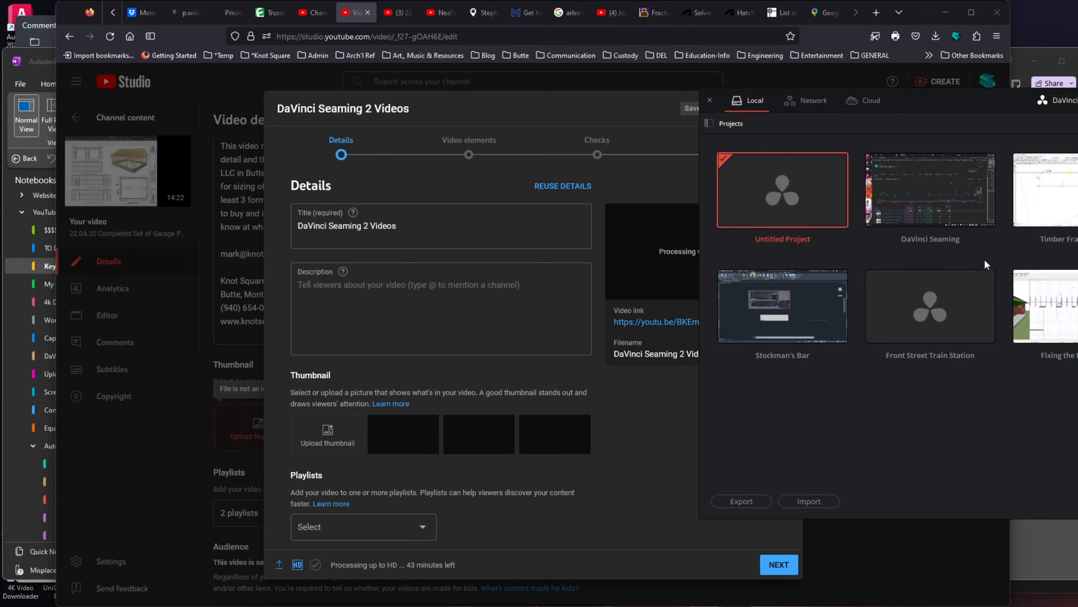
double_click(934, 201)
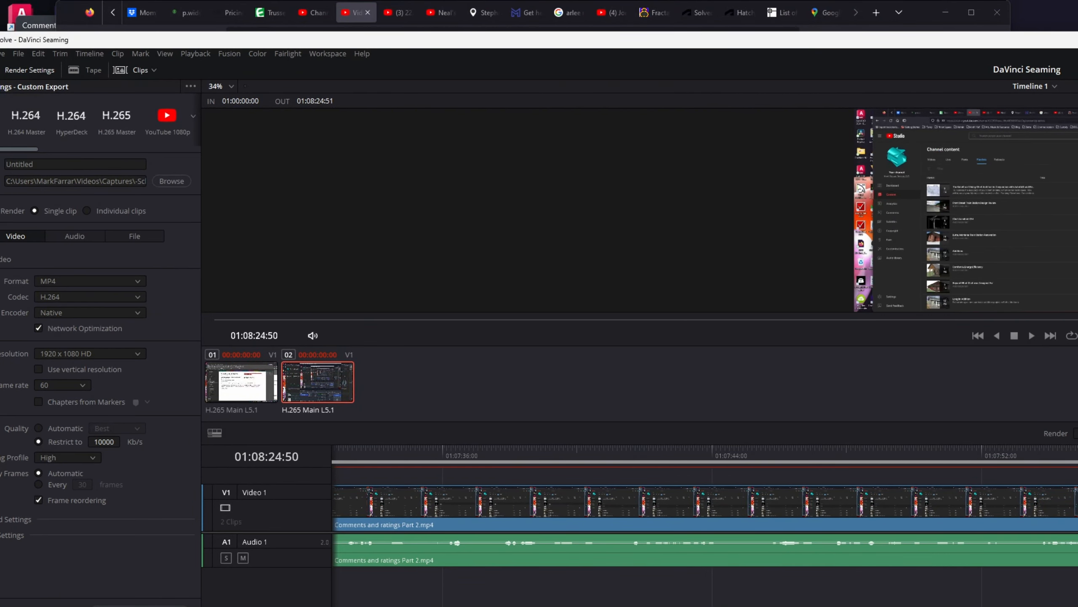
drag(1077, 53, 823, 53)
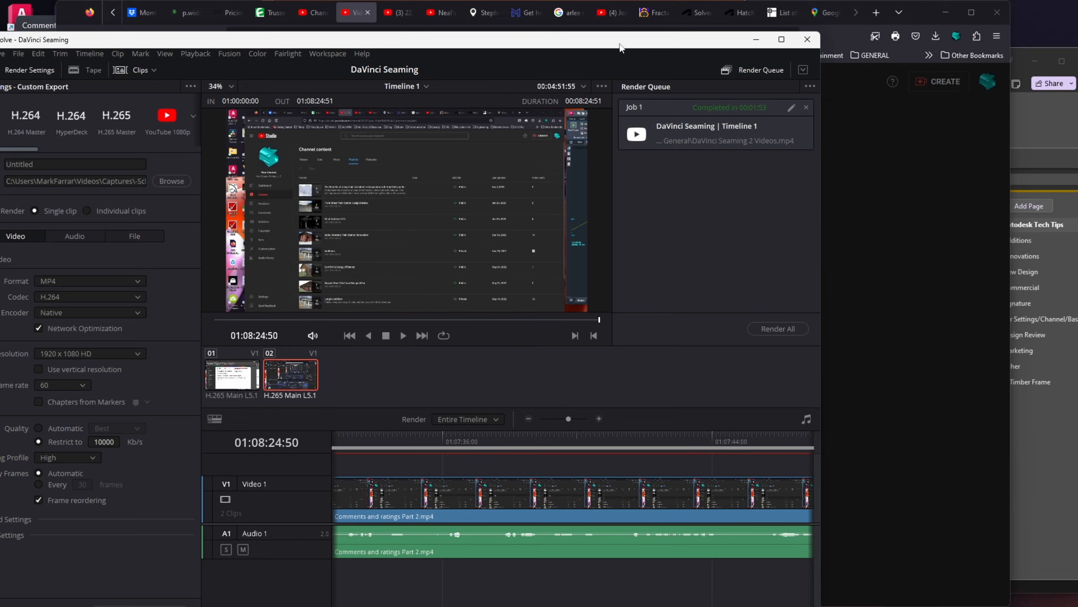
drag(619, 43, 690, 14)
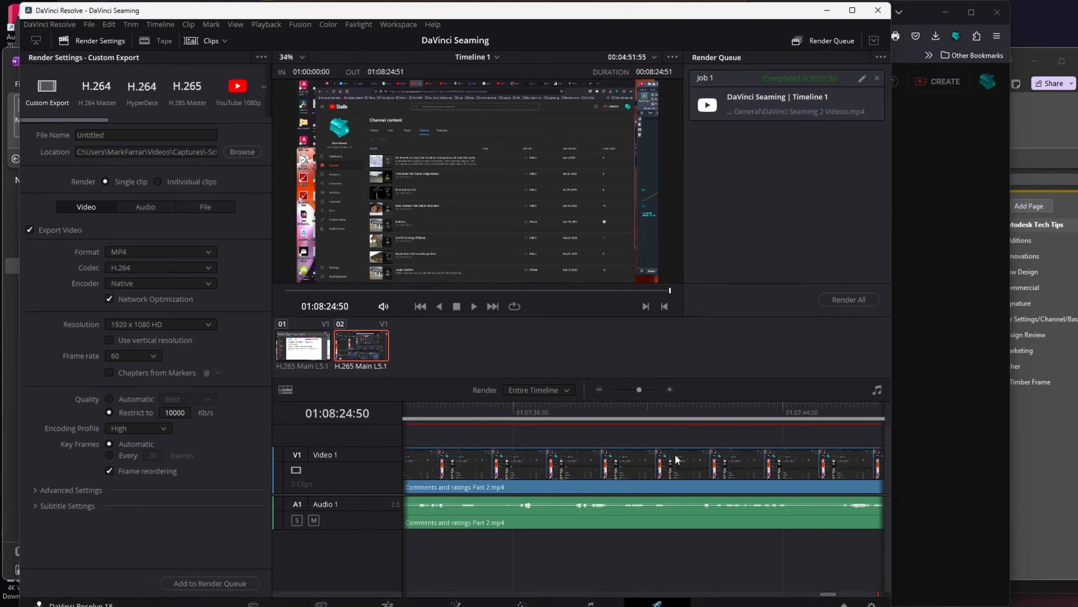
- Capture the DaVinci Resolve window showing the Deliver page as a rectangular screenshot with Snipping Tool
click(782, 592)
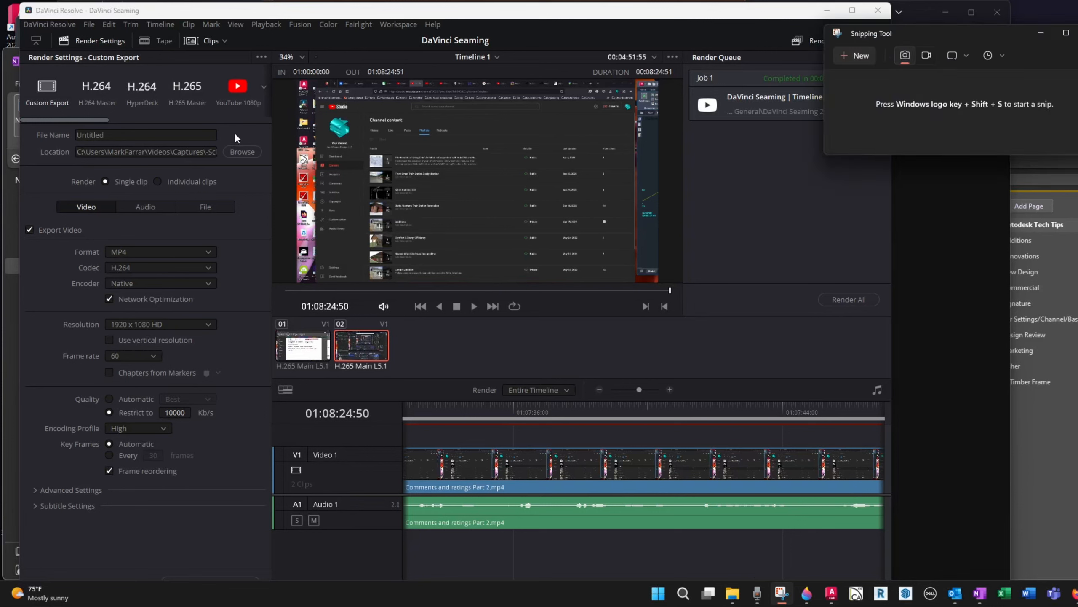
click(871, 58)
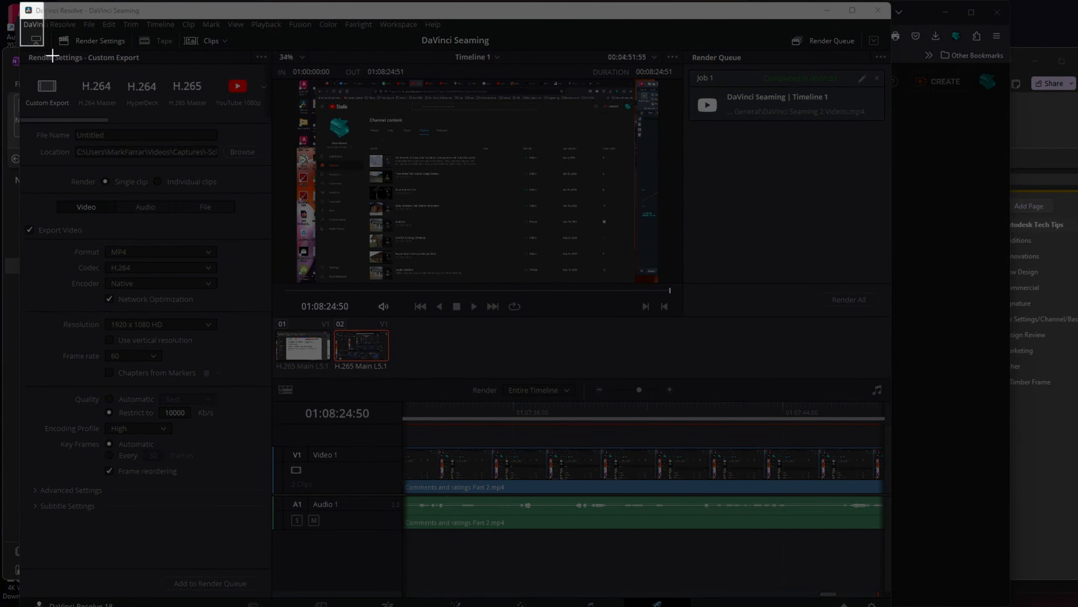
drag(20, 5, 877, 532)
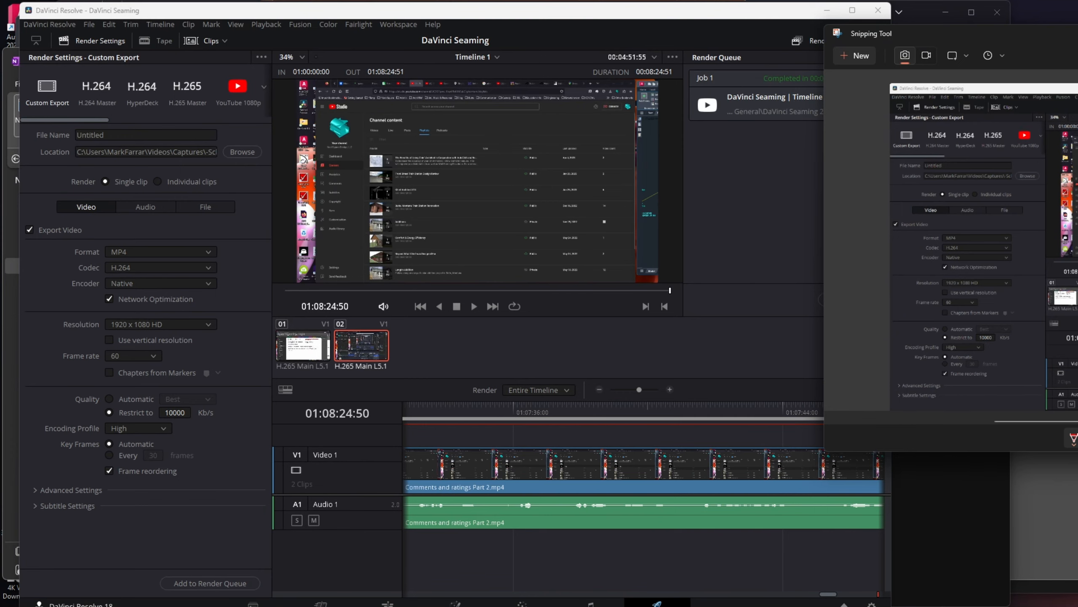
- Save the captured screenshot as a PNG named DaVinci Seaming 2 Videos in the Schedule n General thumbnails folder
drag(1077, 38, 354, 46)
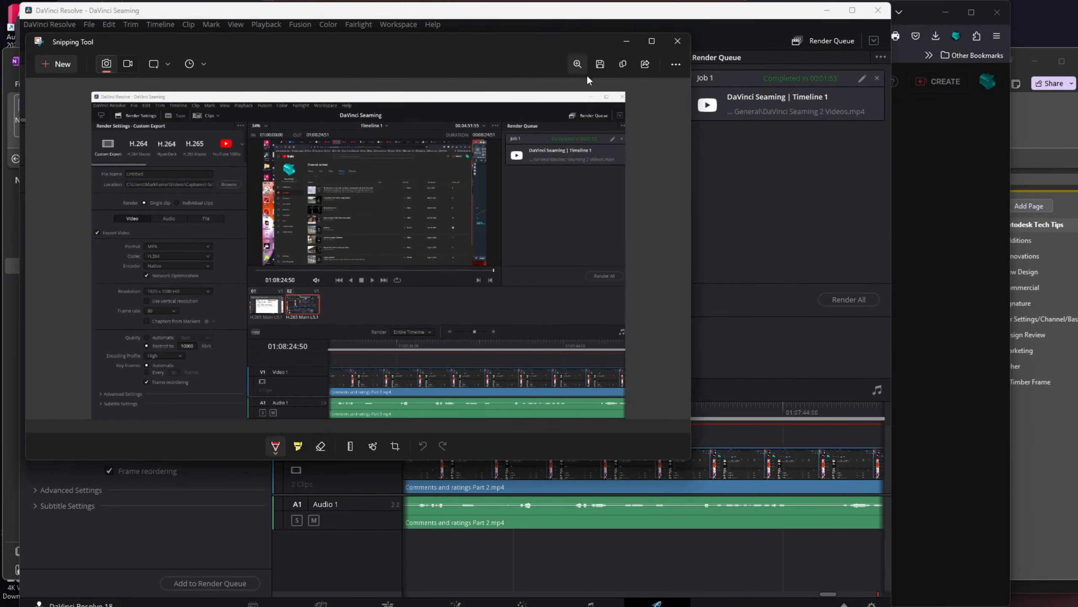
click(600, 64)
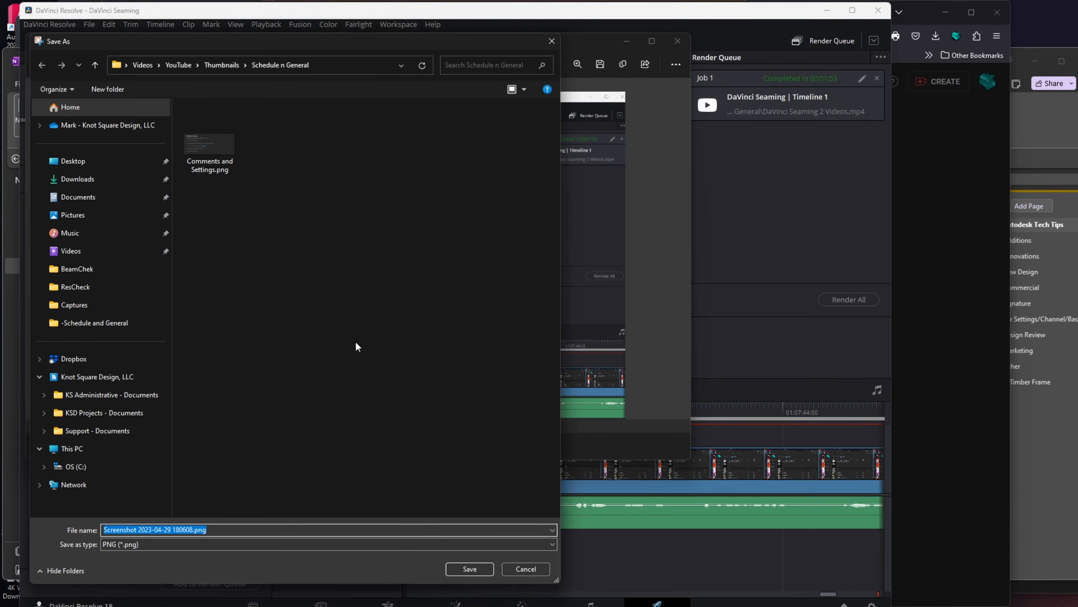
text(DaVinci Seaming 2 Videos)
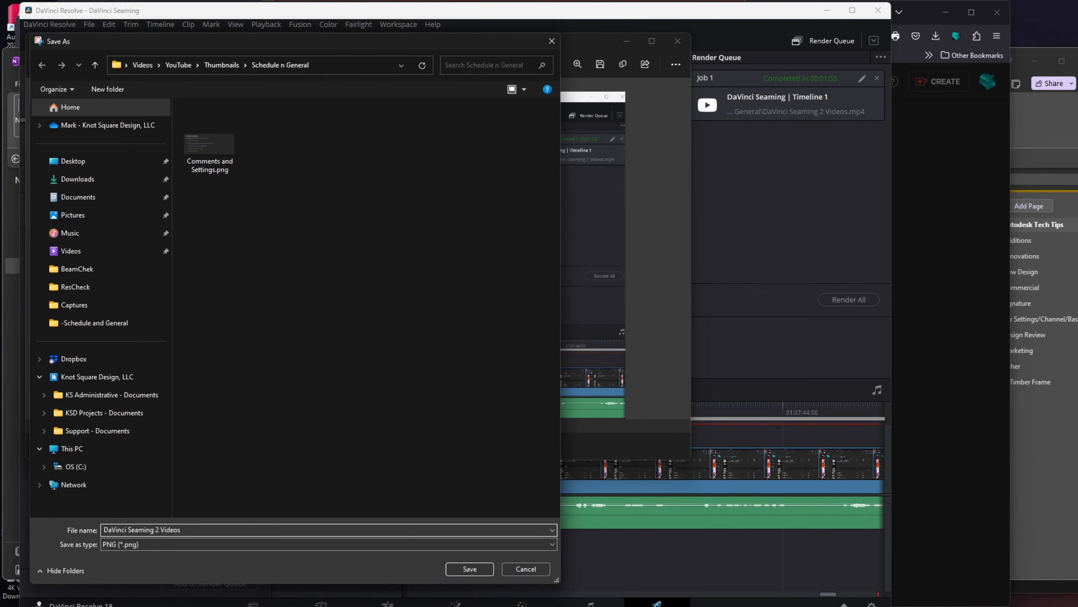
click(459, 572)
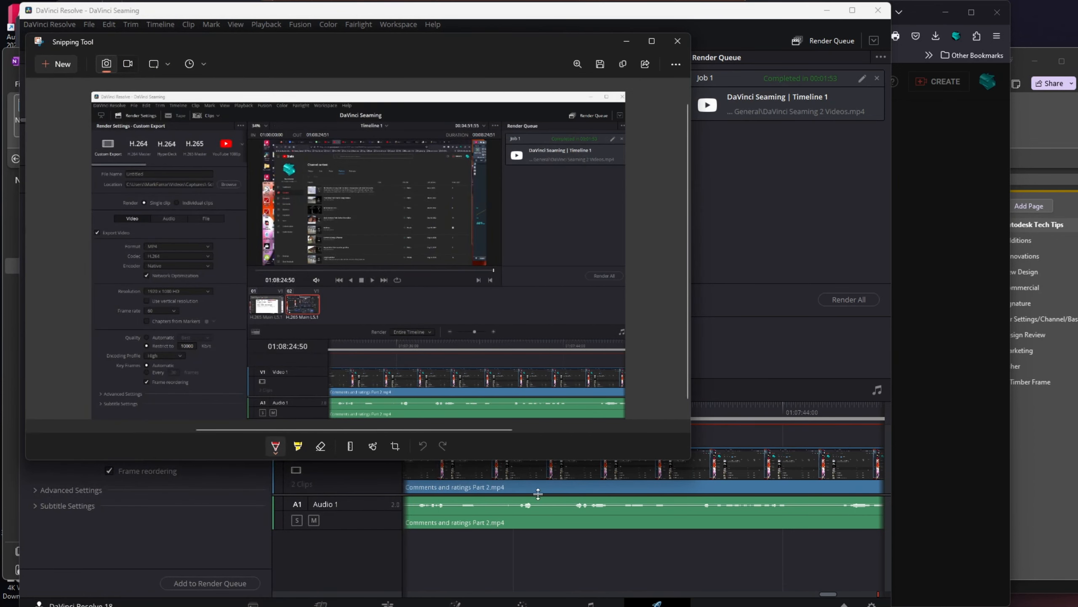
- Close DaVinci Resolve and Snipping Tool to return to the YouTube Studio upload
click(812, 199)
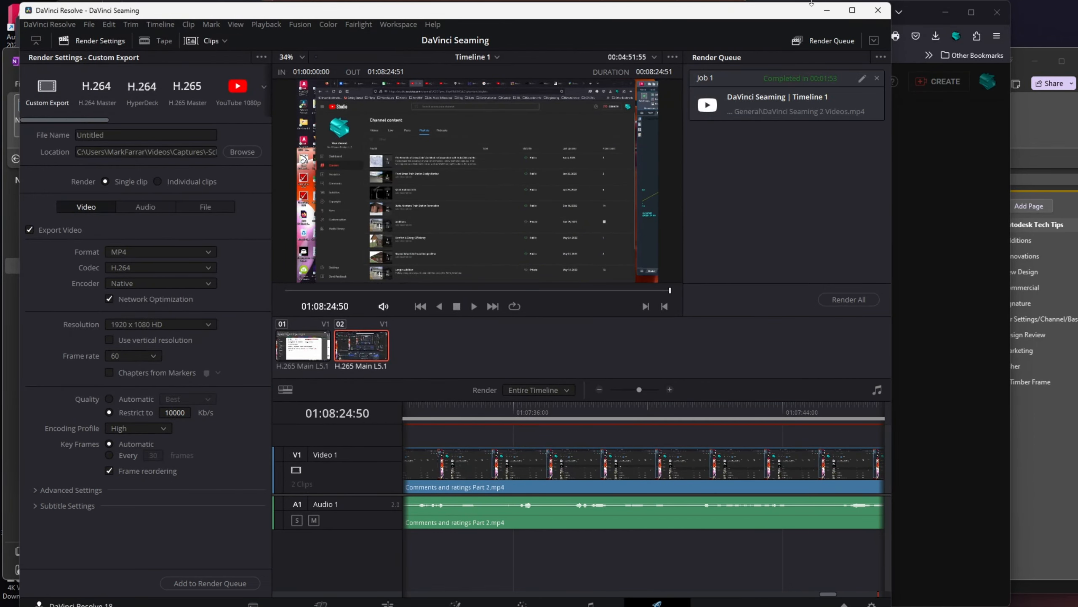
click(878, 9)
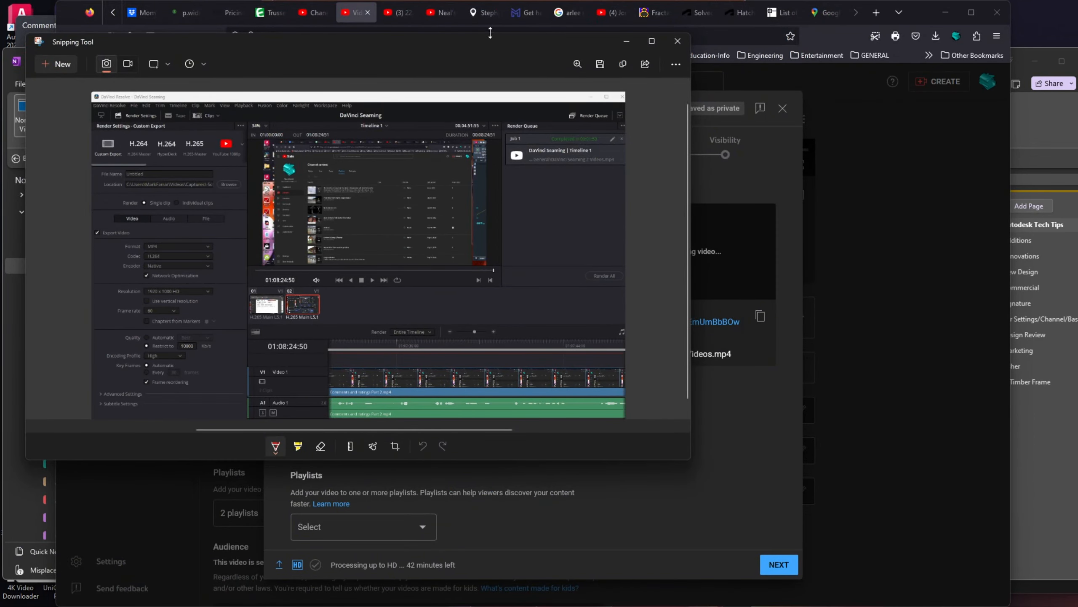
click(679, 41)
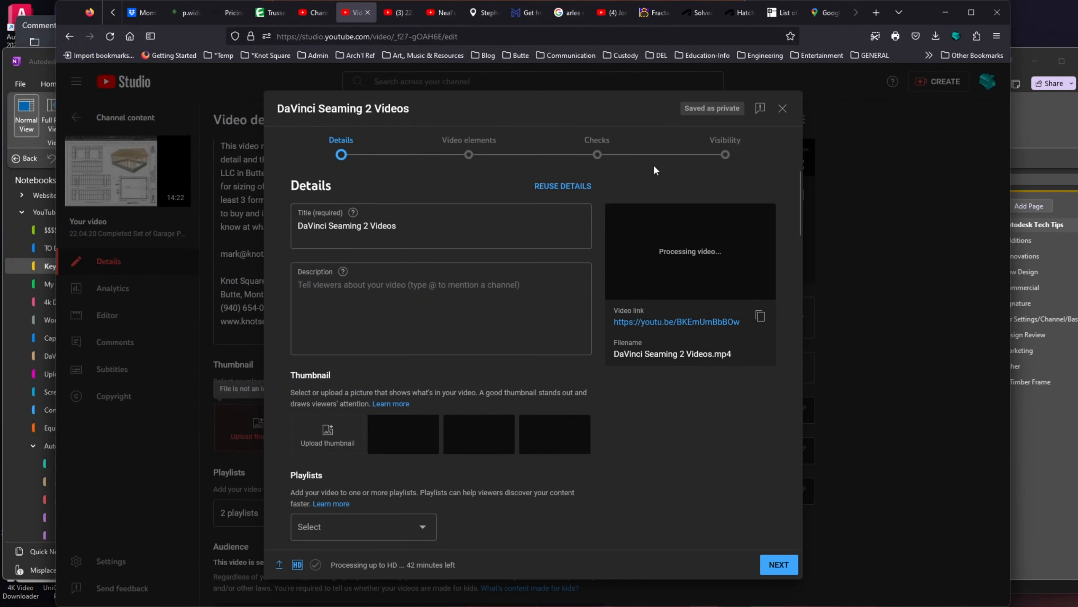
- Upload DaVinci Seaming 2 Videos.png from the Schedule n General thumbnails folder as the video's thumbnail
click(333, 435)
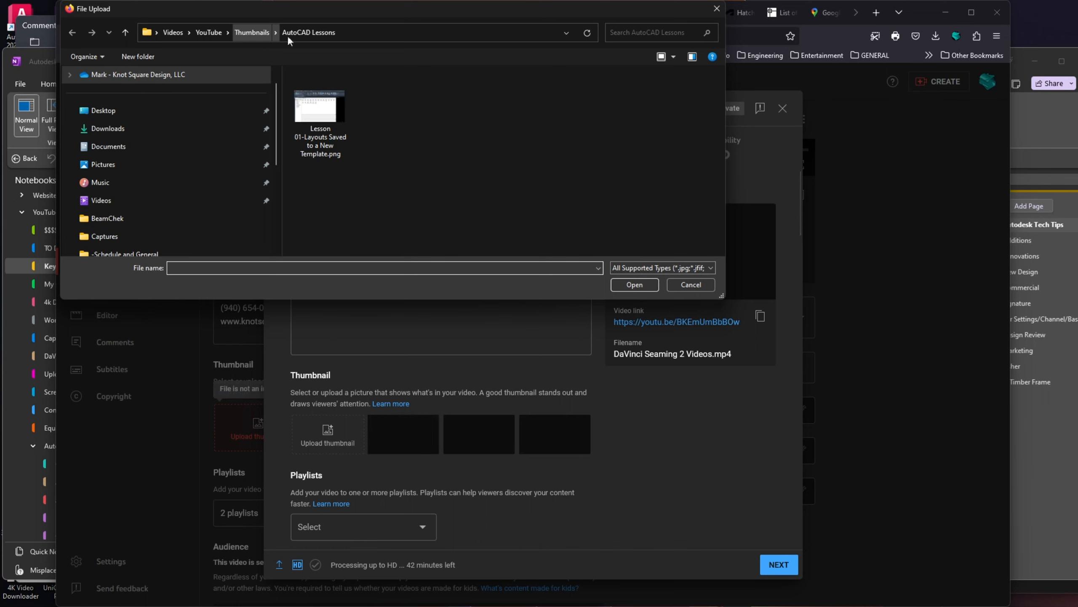
click(244, 33)
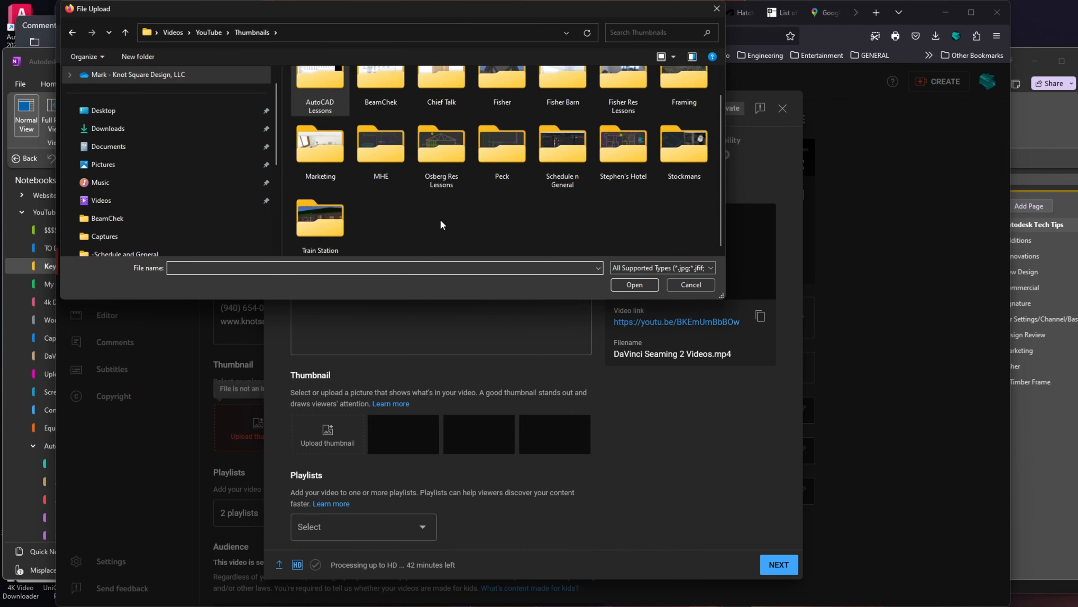
scroll(439, 219, up, 1)
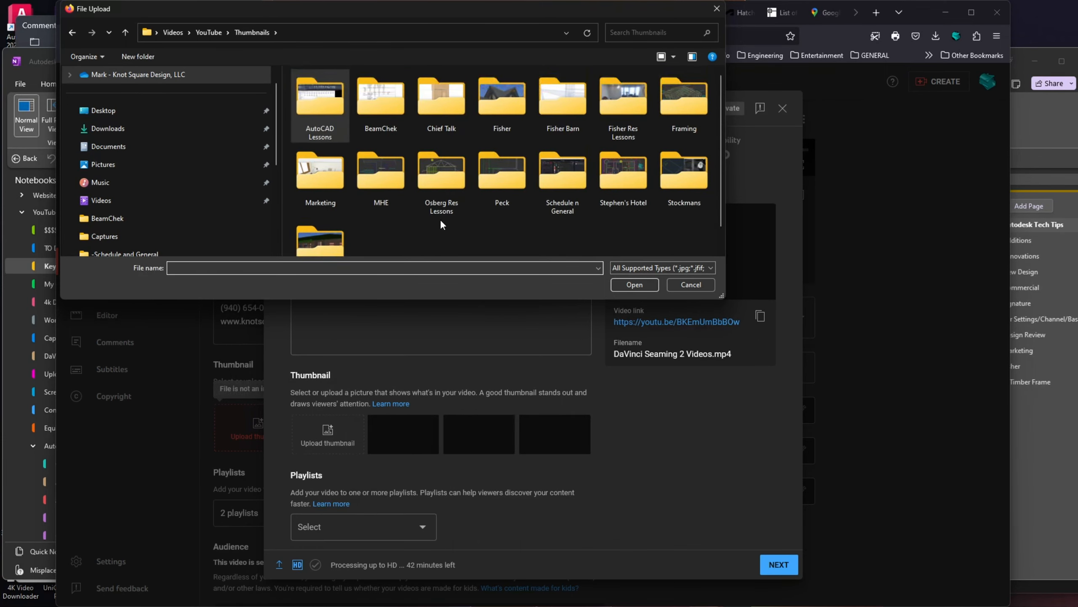
double_click(578, 191)
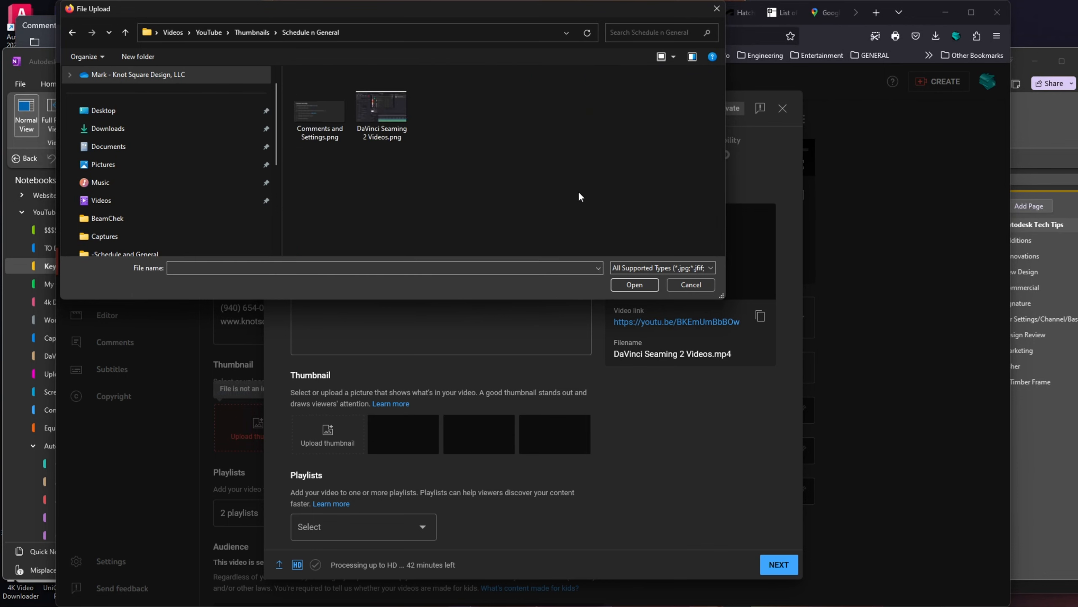
click(383, 119)
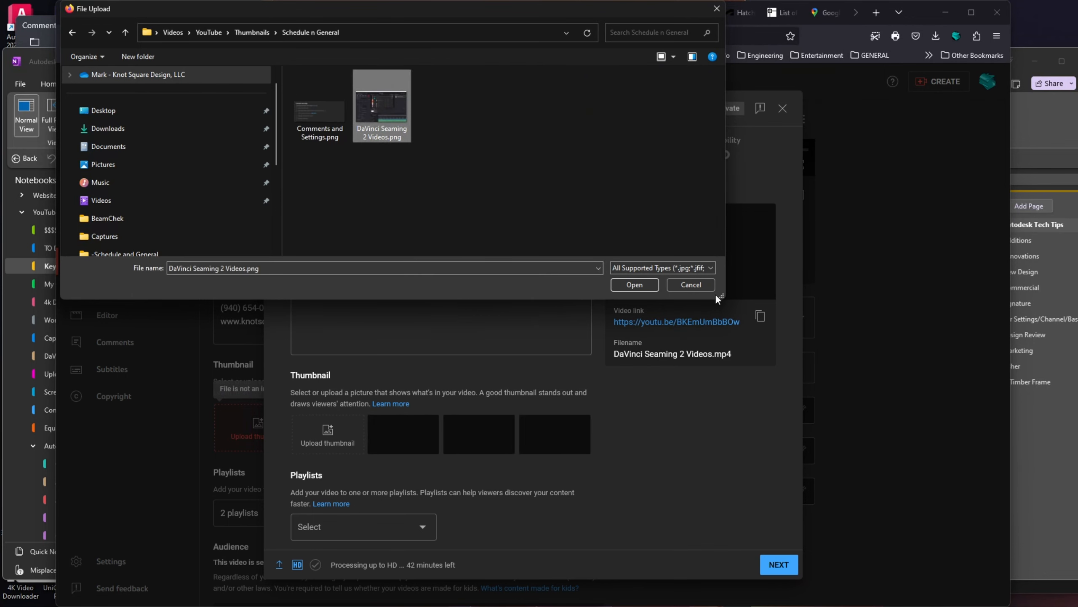
click(646, 287)
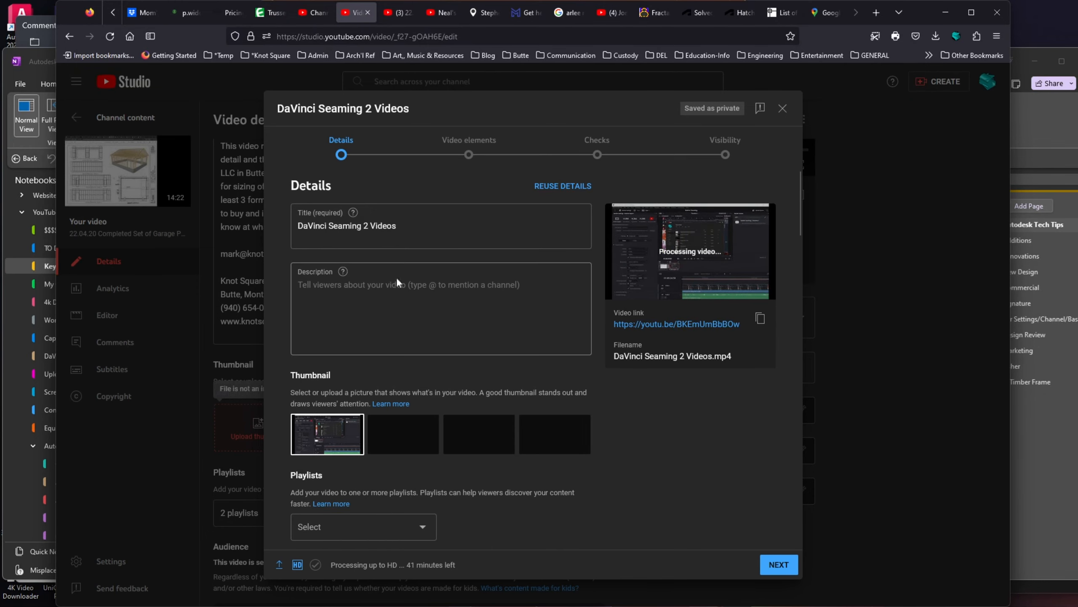
- Switch to OneNote and copy the general information and lesson description from the -Schedule and General Playlist page in GENERAL LESSON TAB
click(34, 59)
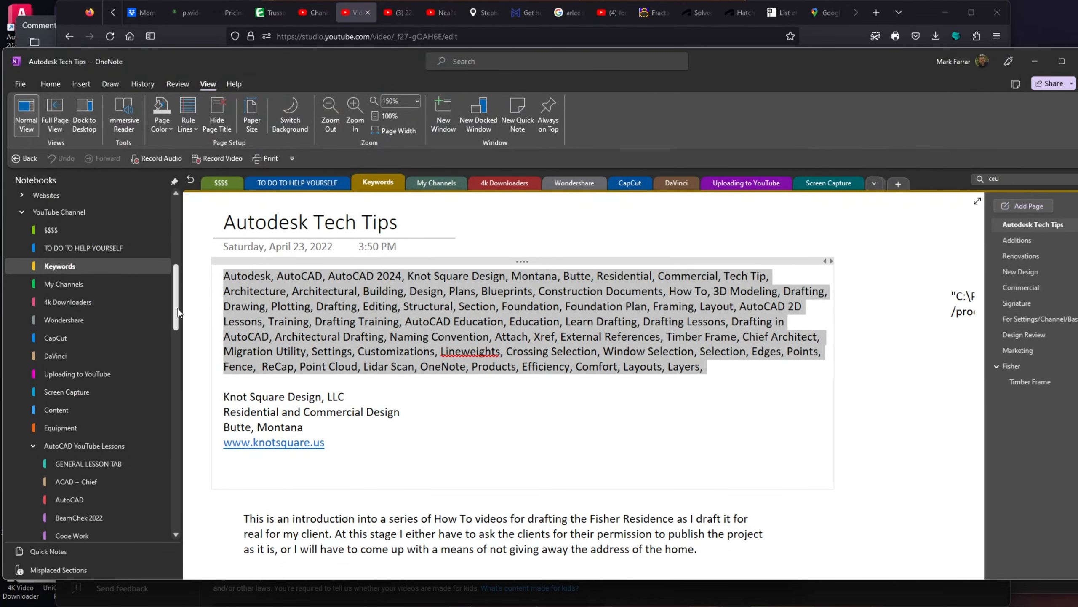
drag(178, 313, 176, 355)
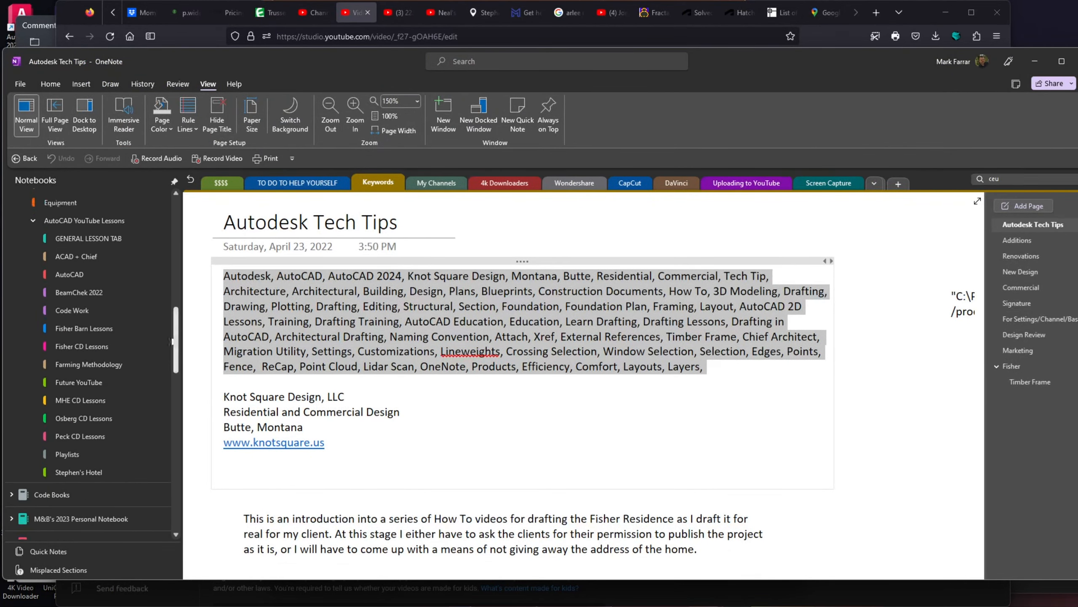
click(113, 238)
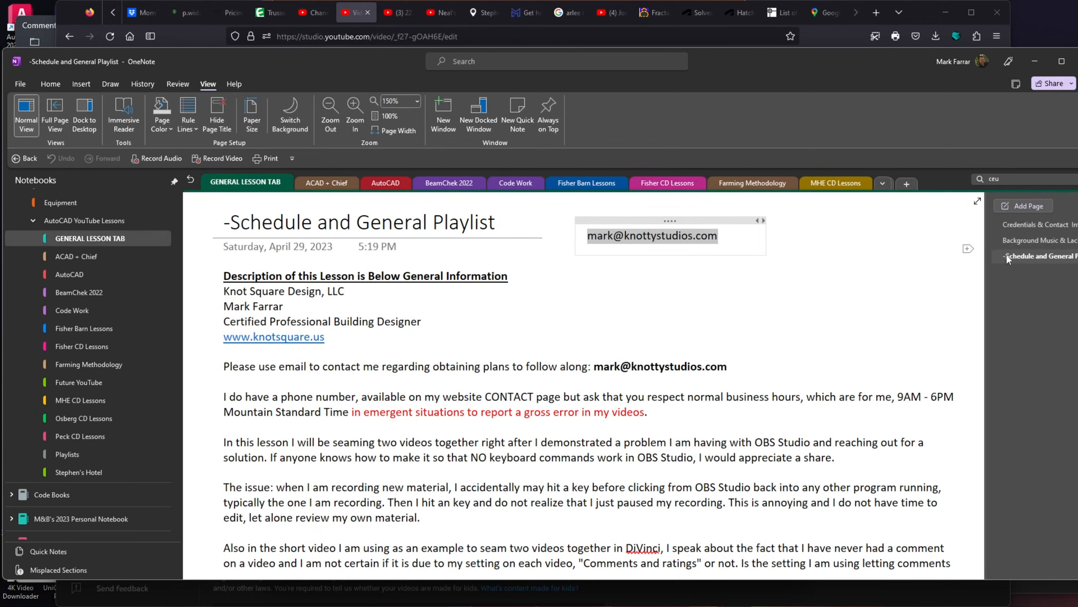
scroll(626, 313, down, 3)
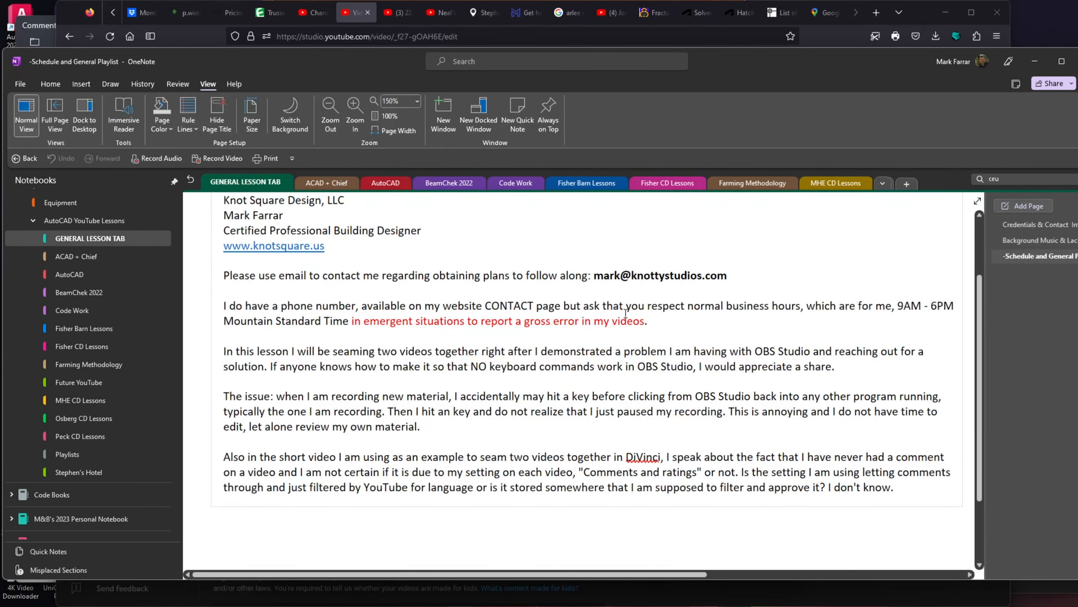
scroll(625, 313, up, 3)
scroll(626, 313, down, 3)
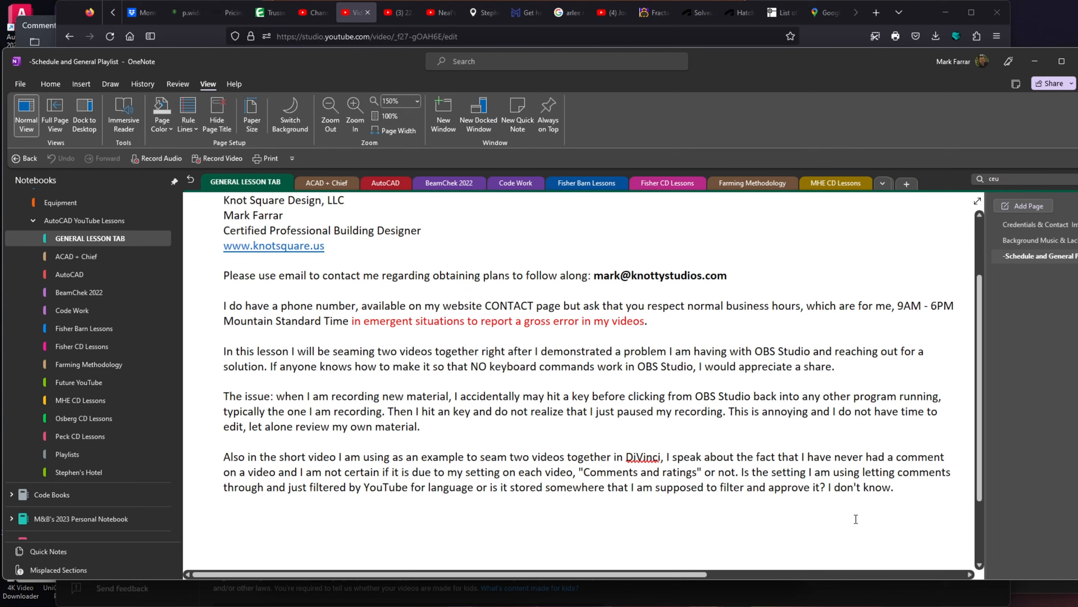
drag(896, 487, 221, 225)
key(ctrl+c)
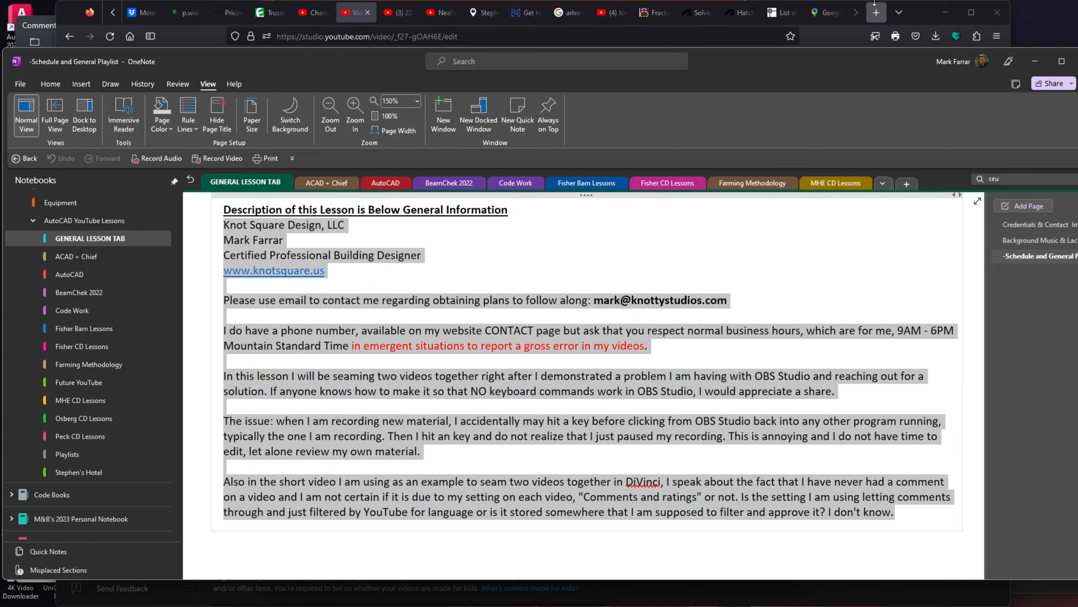
- Return to YouTube Studio and paste the copied lesson text into the video's description
click(361, 17)
click(364, 297)
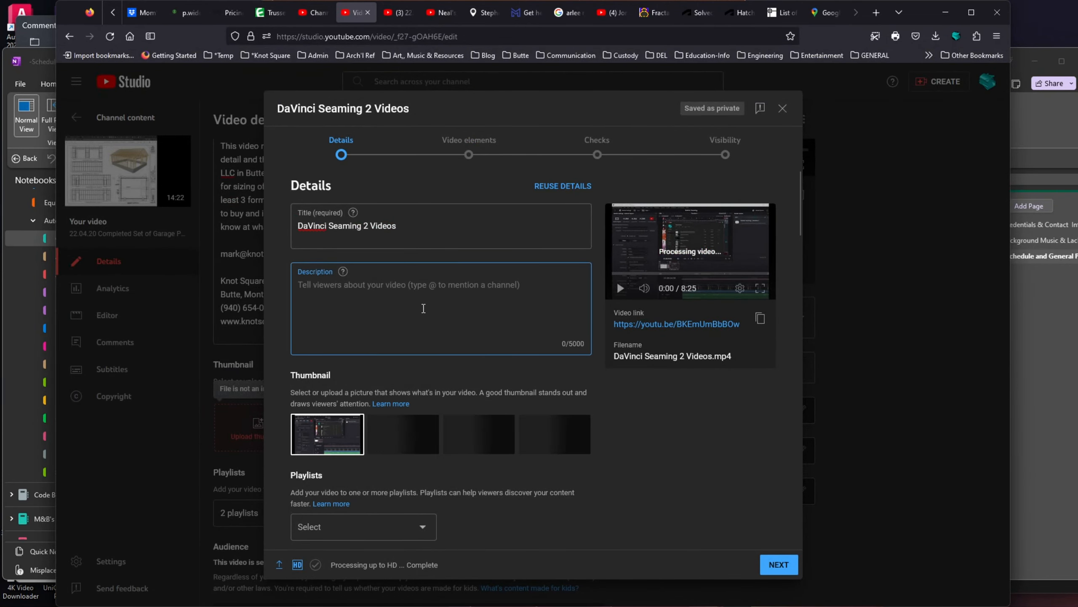
key(ctrl+v)
scroll(385, 248, up, 3)
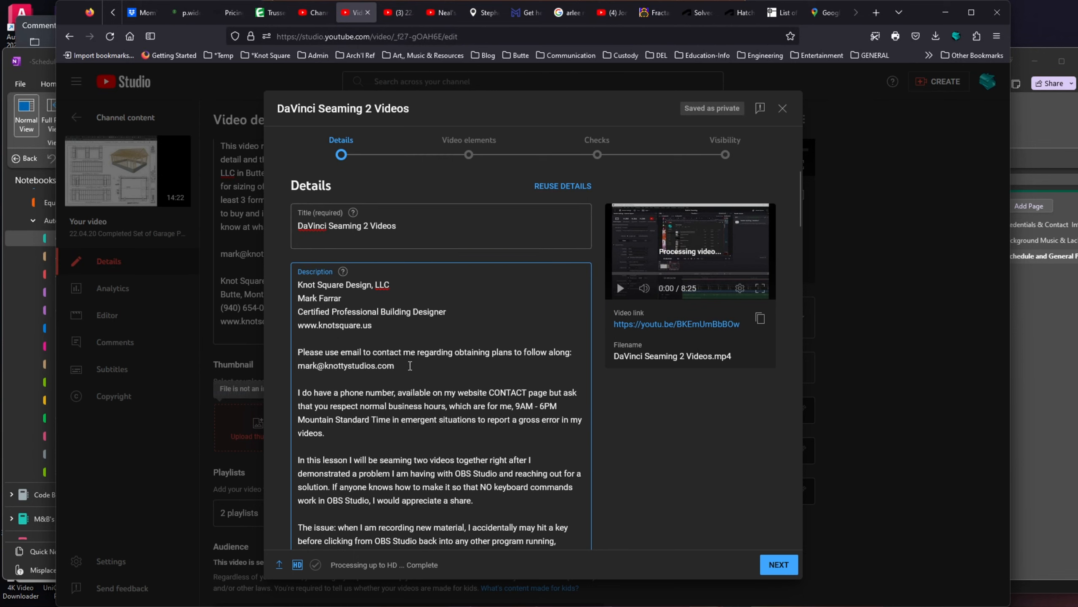
- Review the remaining video details, including the audience, paid promotion, chapters, tags, language and license settings
scroll(410, 365, down, 15)
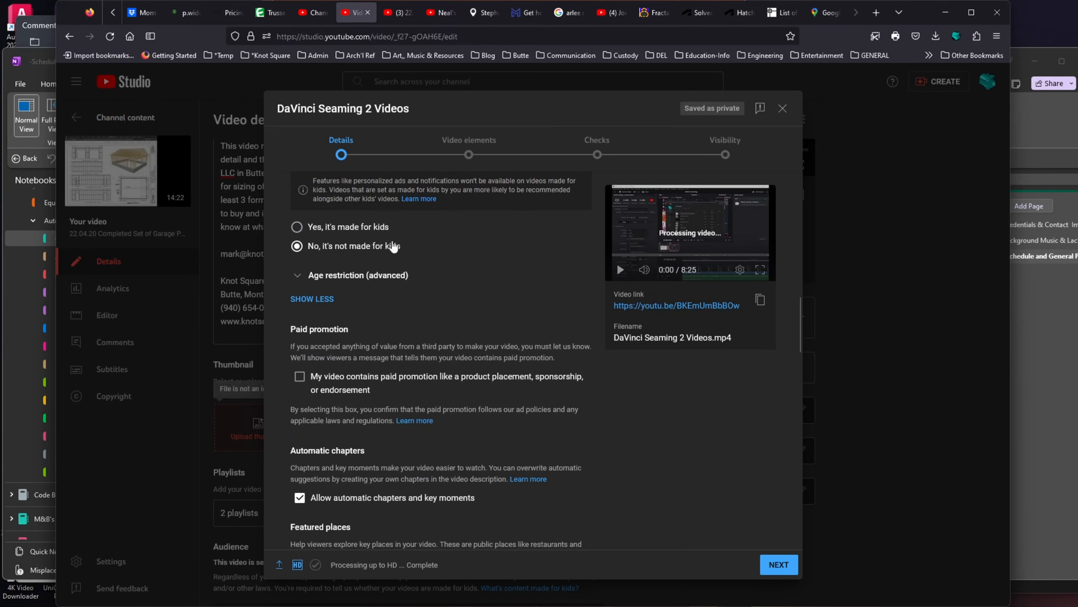
scroll(407, 216, up, 9)
scroll(407, 216, down, 15)
scroll(408, 214, down, 3)
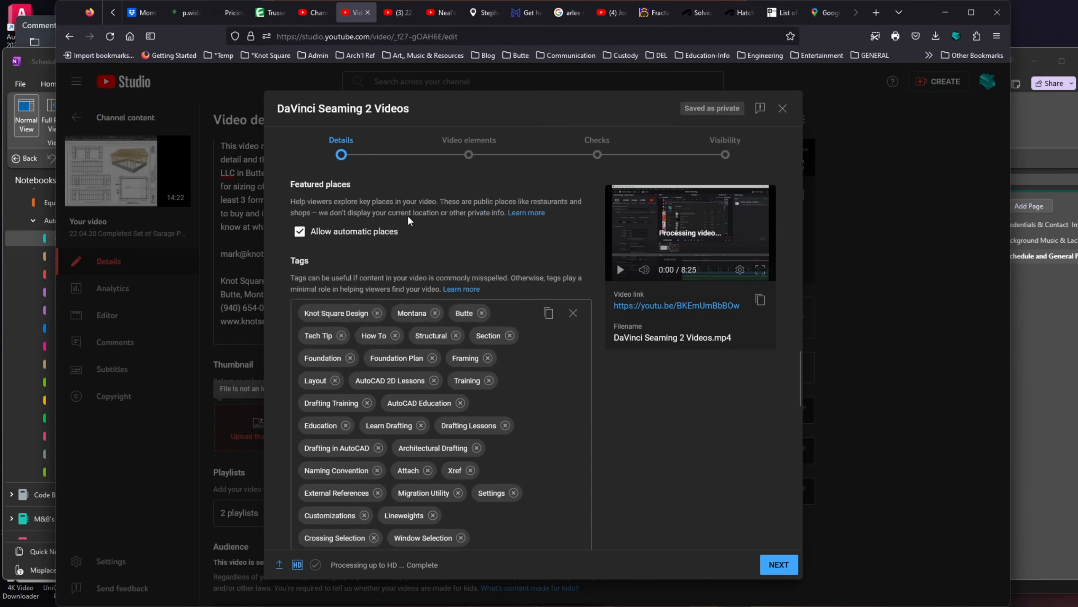
scroll(486, 431, down, 10)
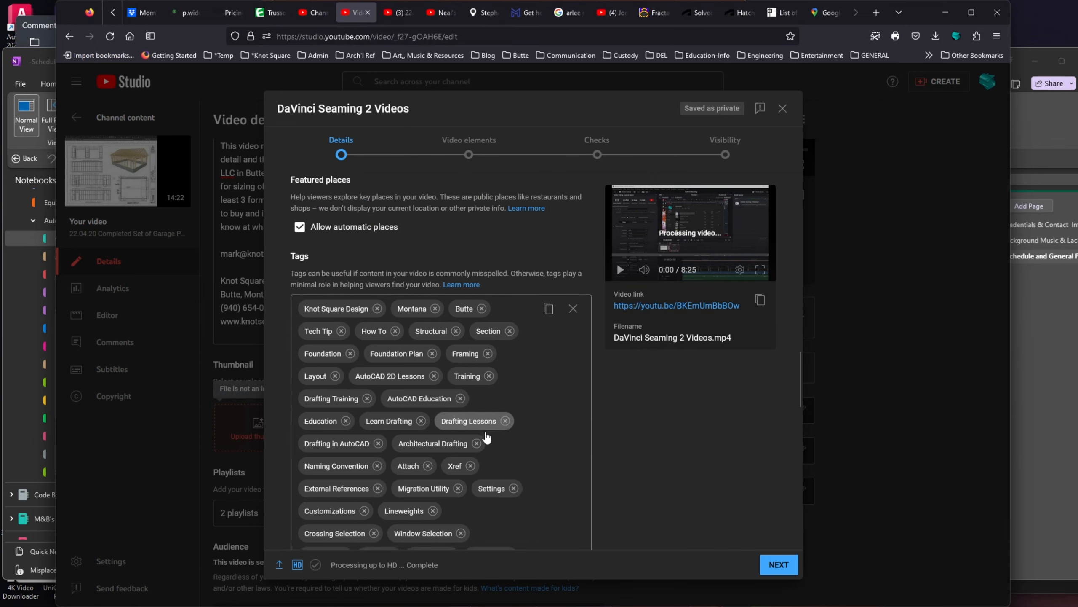
scroll(485, 430, up, 3)
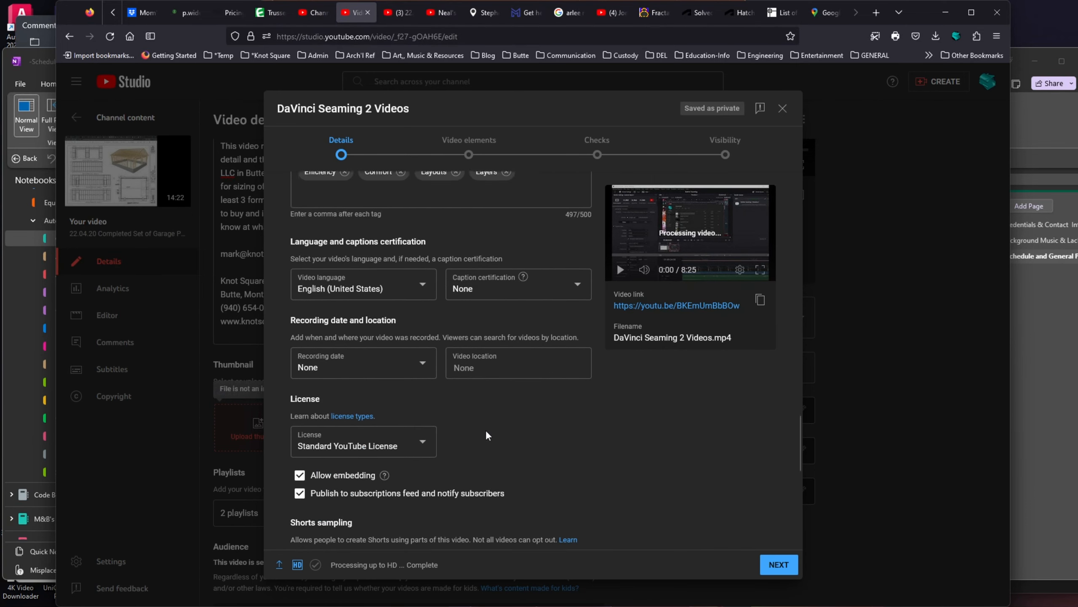
scroll(420, 358, up, 6)
scroll(419, 358, down, 4)
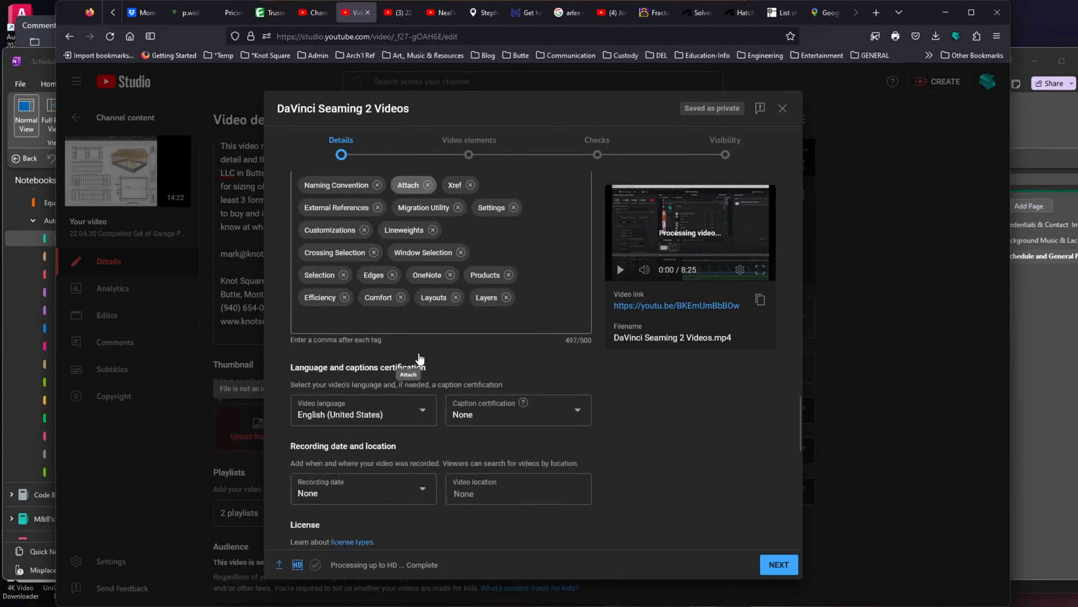
scroll(419, 358, up, 4)
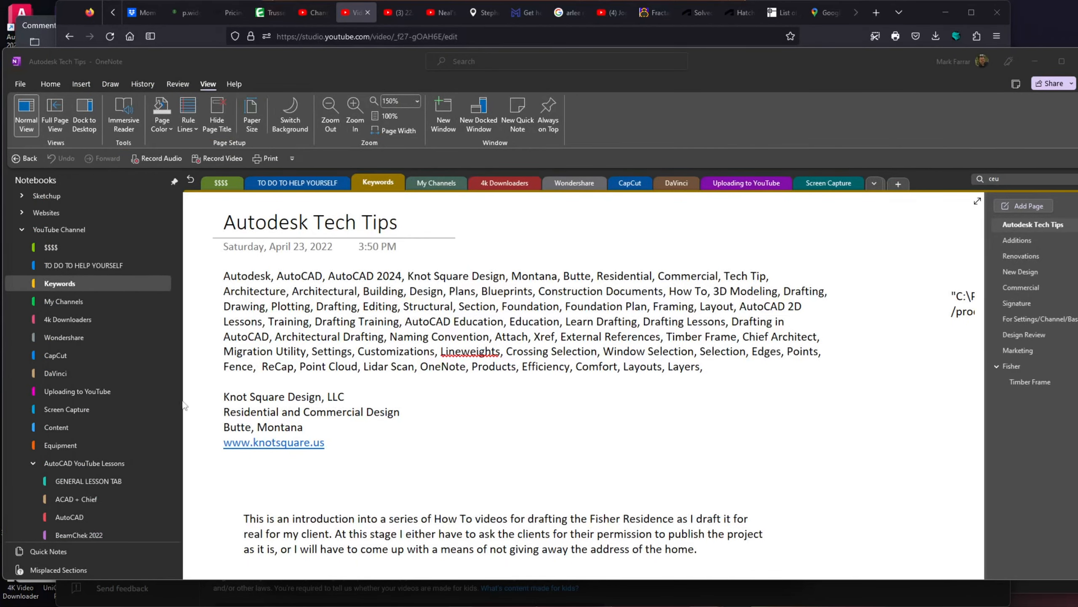
- Select the keyword list on OneNote's Autodesk Tech Tips page, then switch back to the YouTube Studio upload
click(212, 279)
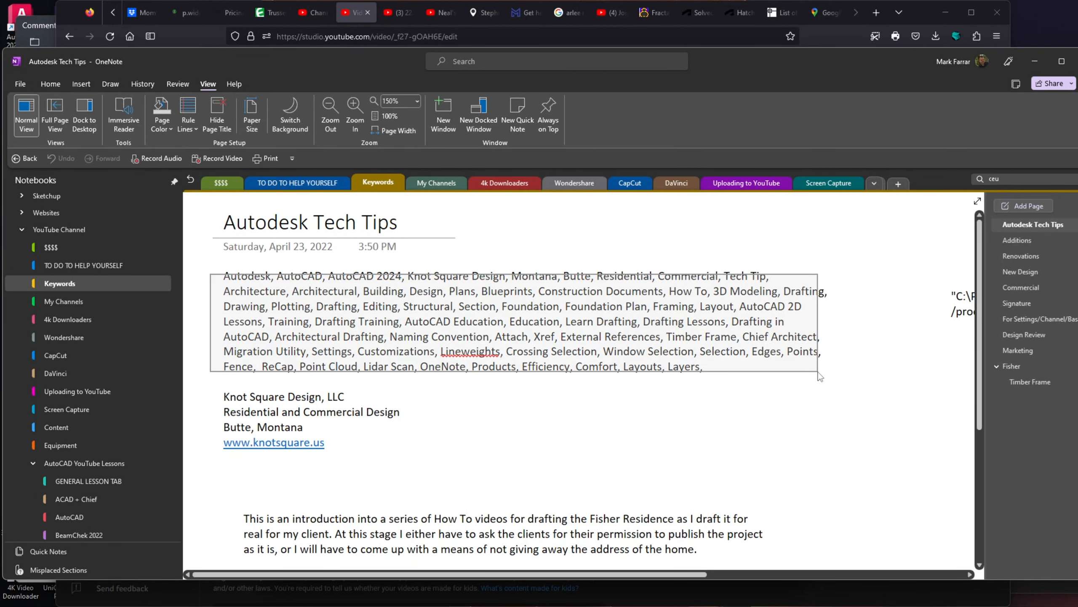
triple_click(825, 365)
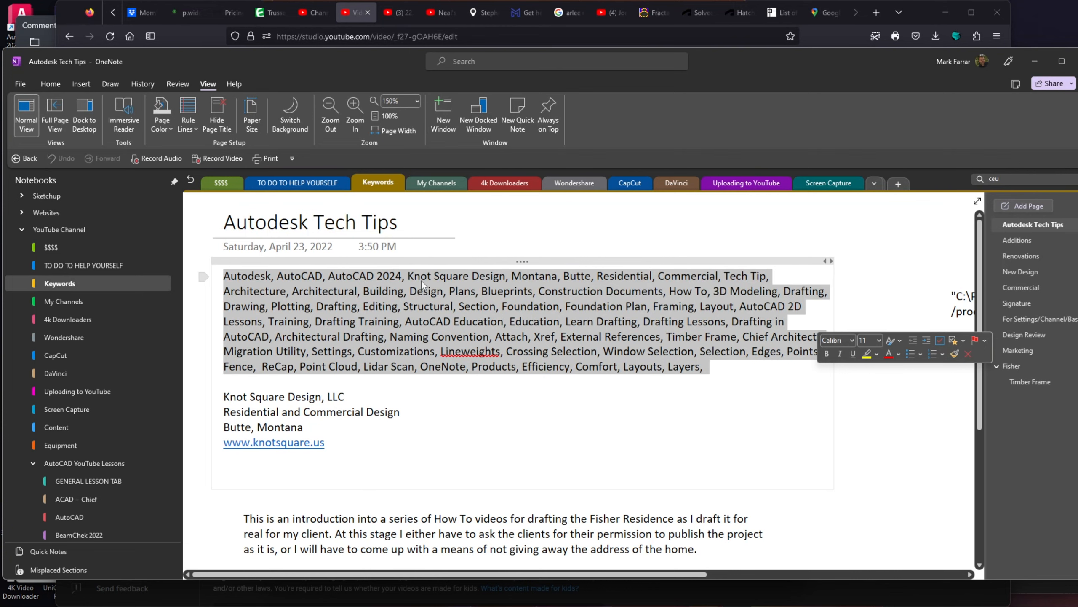
click(357, 13)
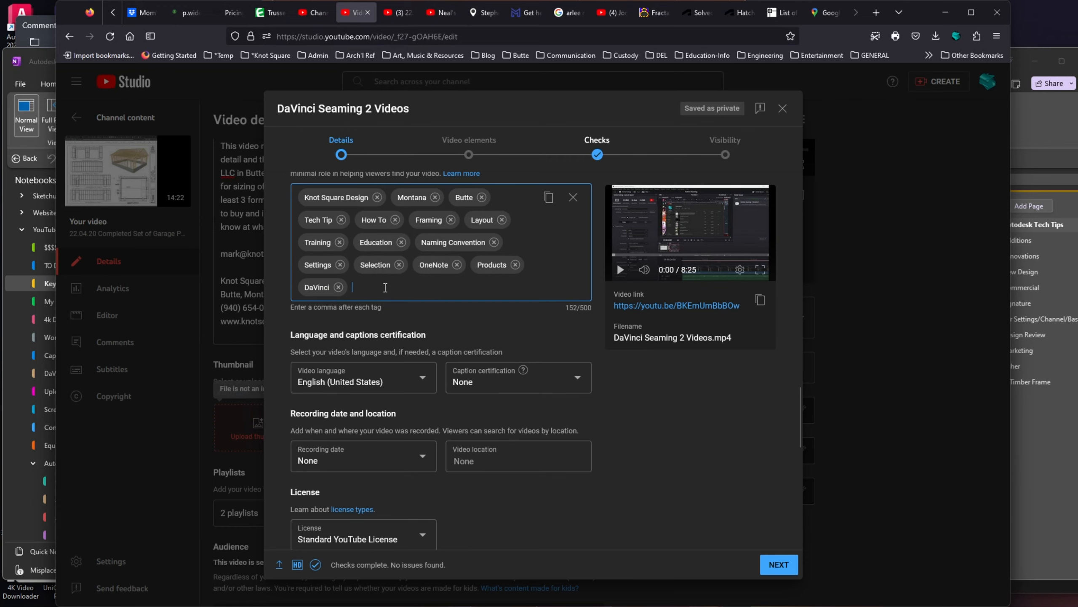
- Add the tags "YouTube" and "Seaming two videos" to the video
text(YouTube)
key(Return)
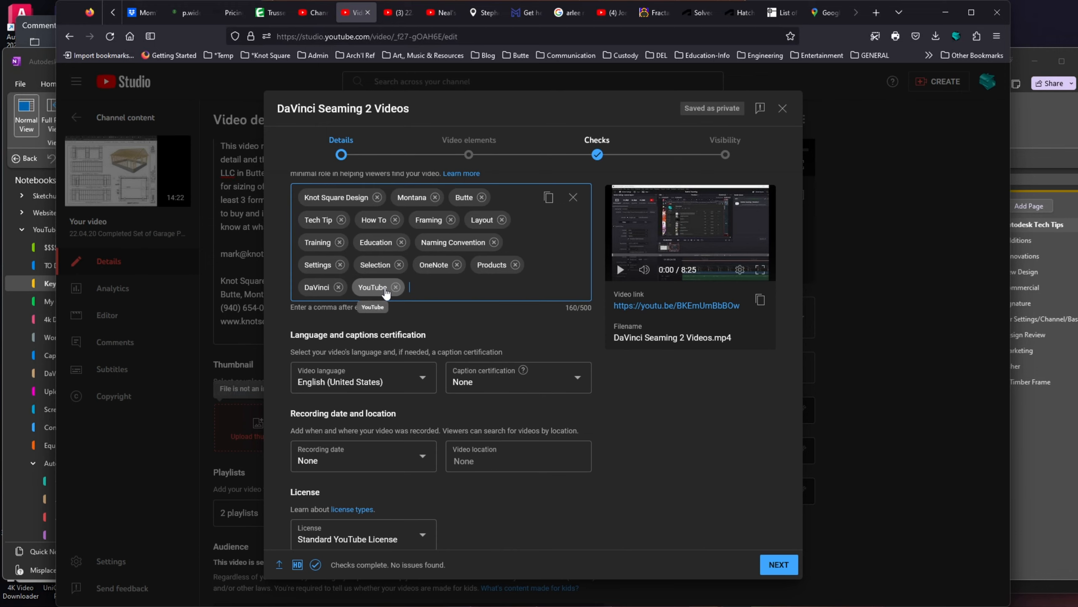
text(Seaming two videos)
key(Return)
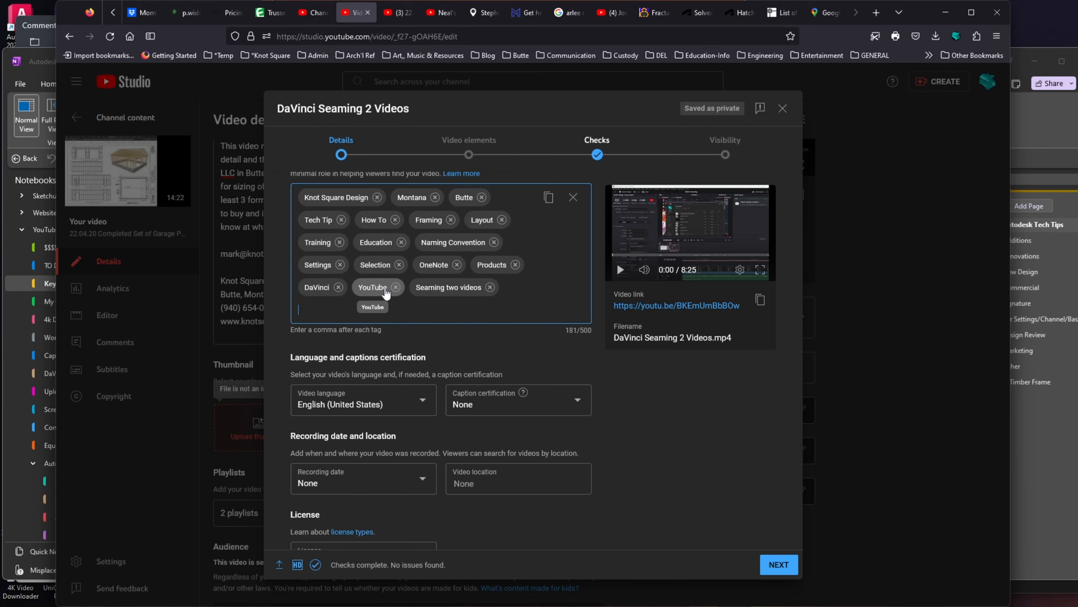
- Add the tag "Comments and ratrings" to the video
text(Co)
text(me)
key(BackSpace)
key(BackSpace)
text(ments and rt)
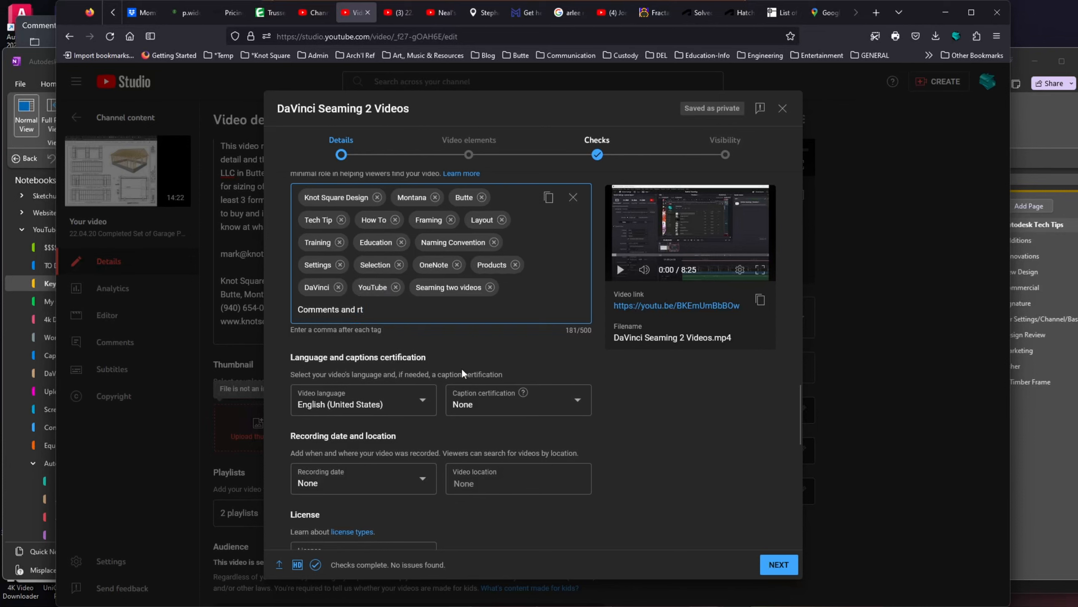
key(BackSpace)
text(atrings)
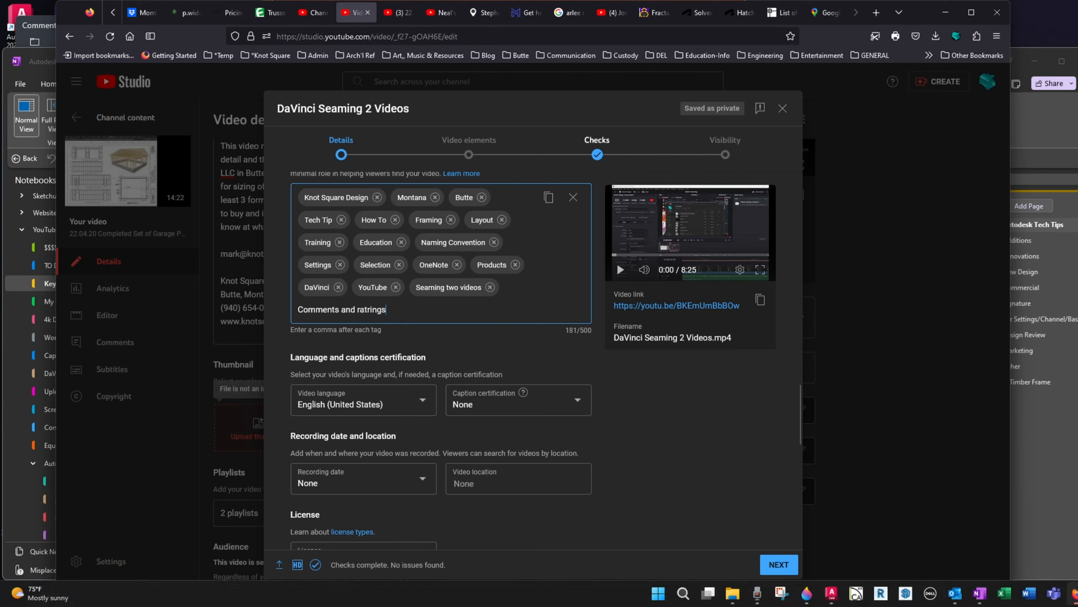
key(Return)
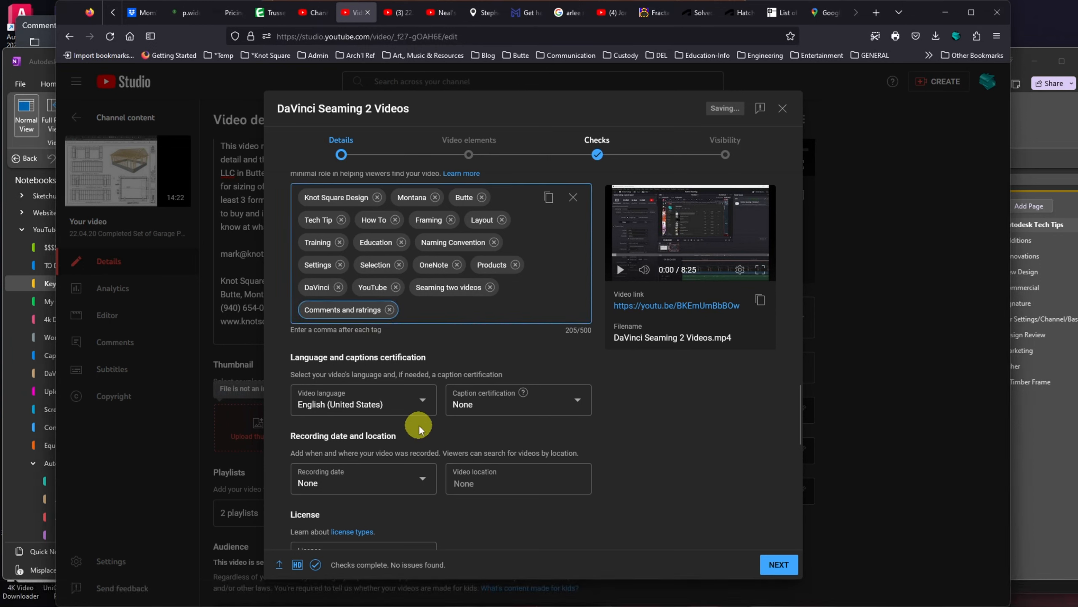
- Correct the last tag to "Comments and ratings" and set the recording date to Apr 29, 2023
key(BackSpace)
click(351, 488)
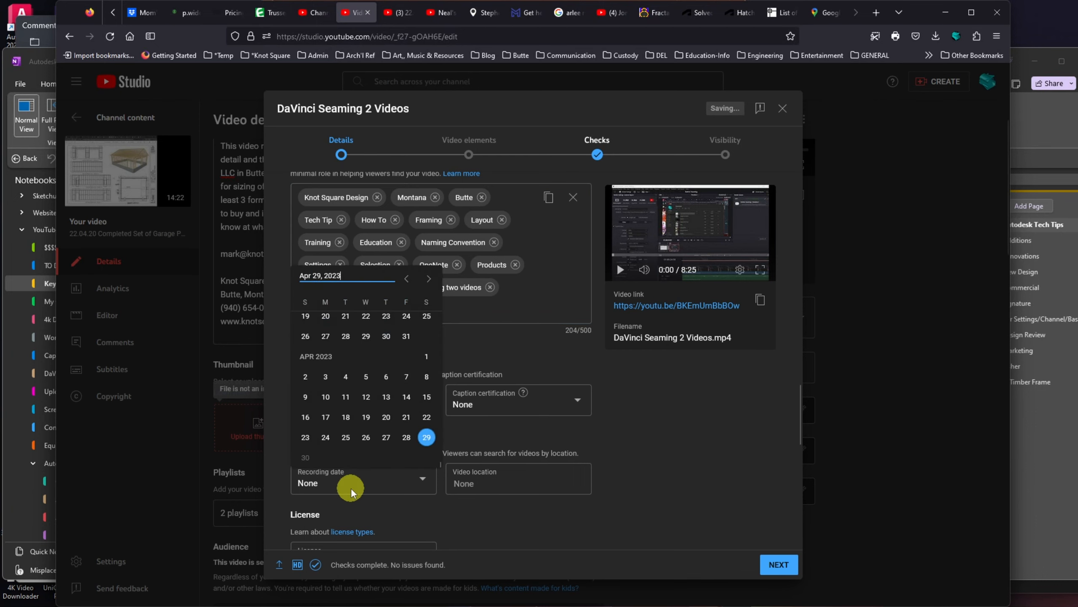
click(427, 438)
- Set the video location to the suggested place "Butte Montana" in Butte, MT
click(491, 479)
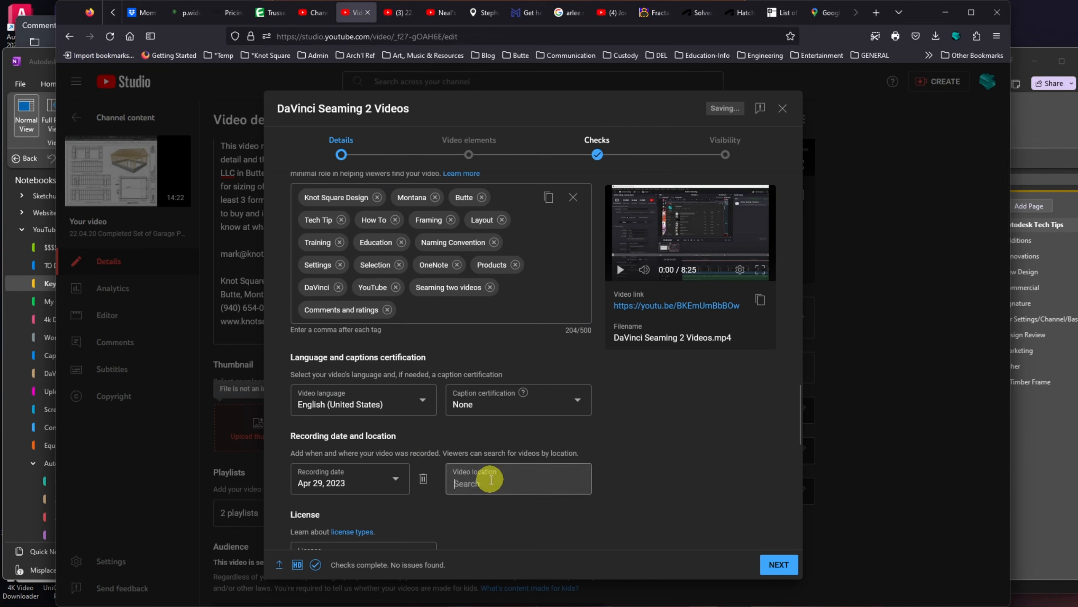
text(Butte)
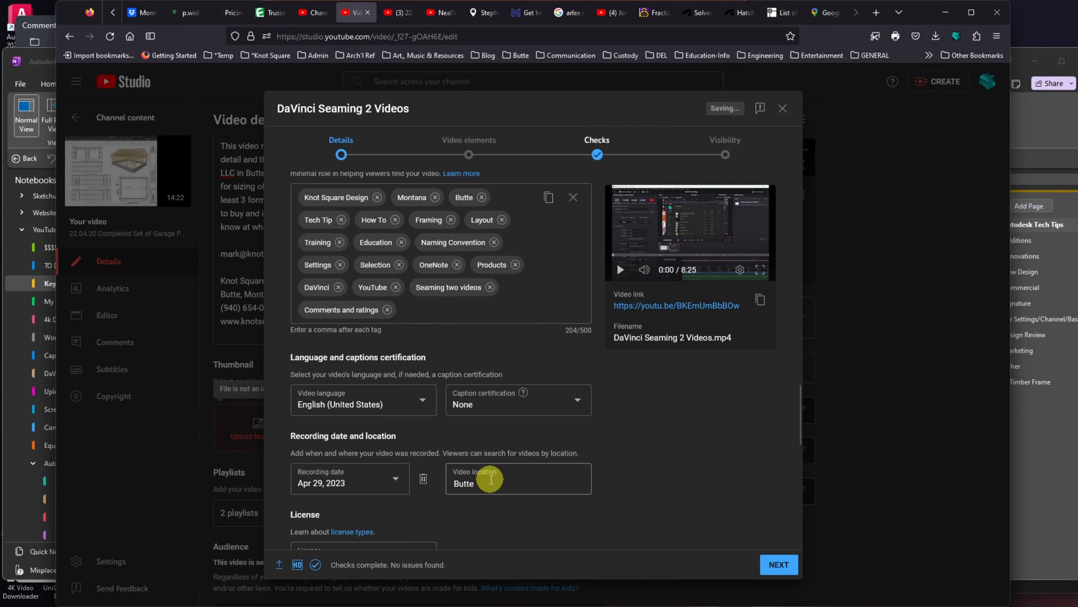
text( Mond)
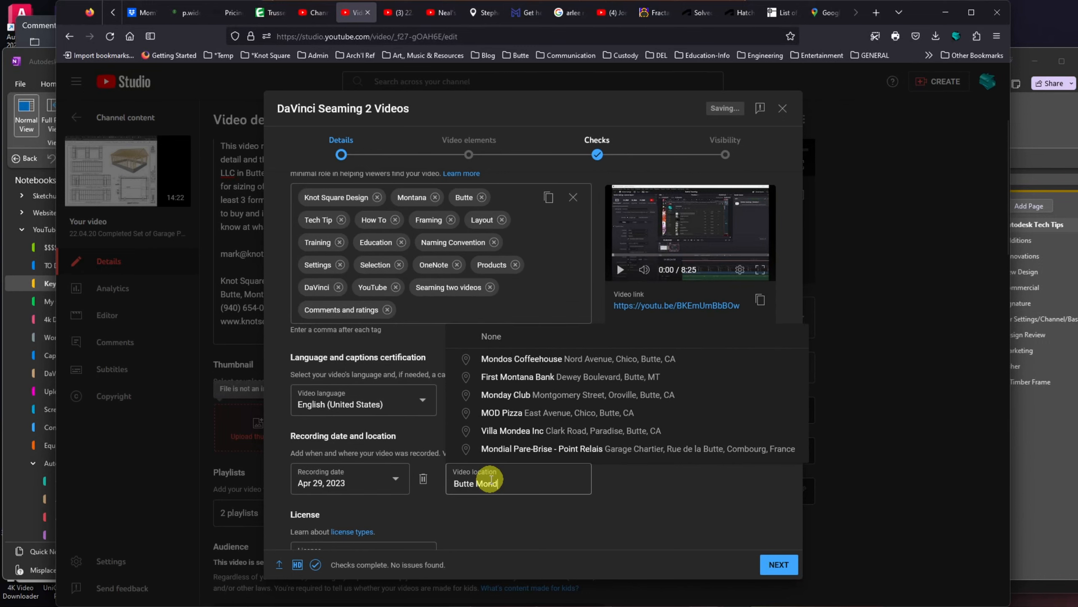
key(BackSpace)
text(t)
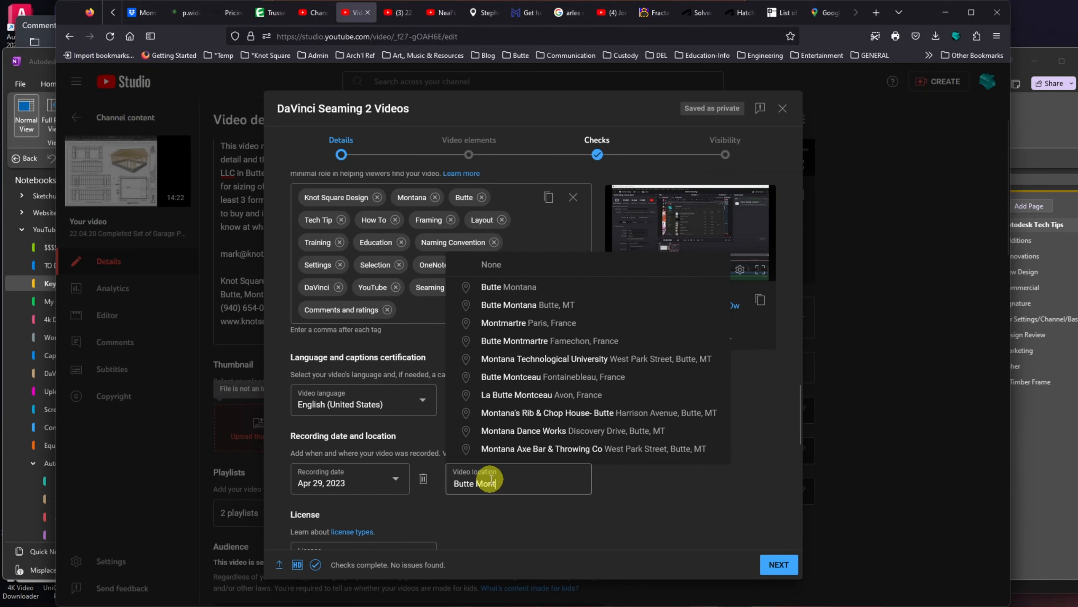
click(493, 305)
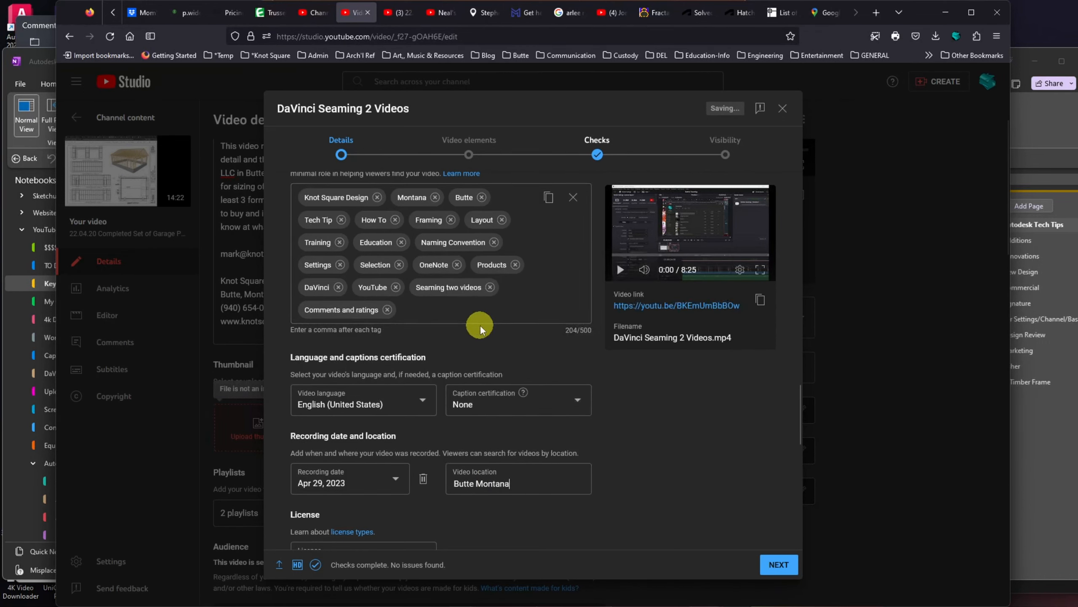
- Set the type under the Education category to How-to
scroll(481, 325, down, 5)
scroll(480, 325, down, 1)
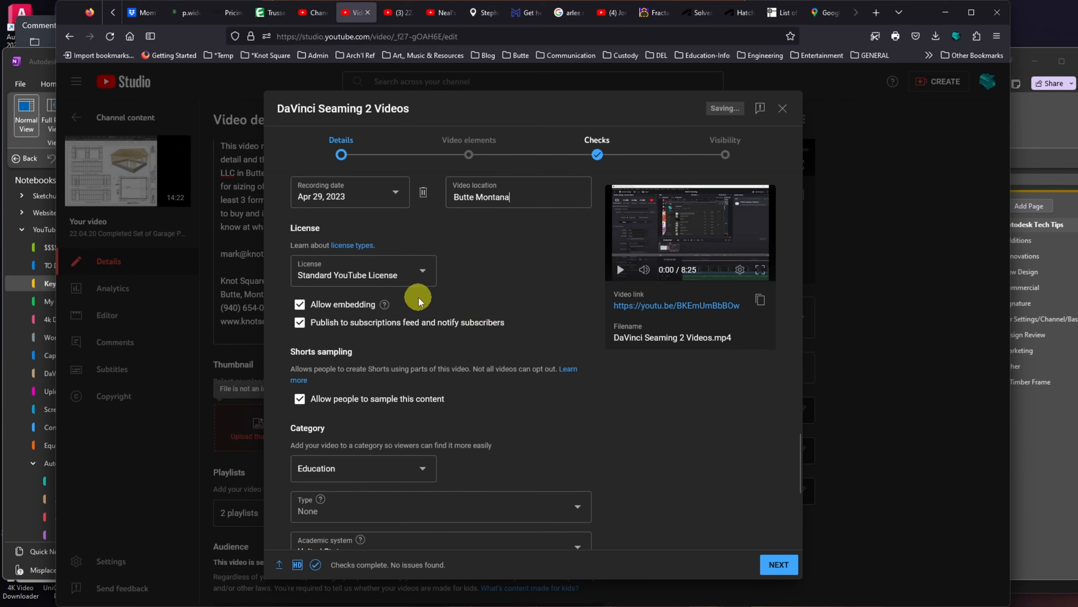
scroll(415, 294, down, 3)
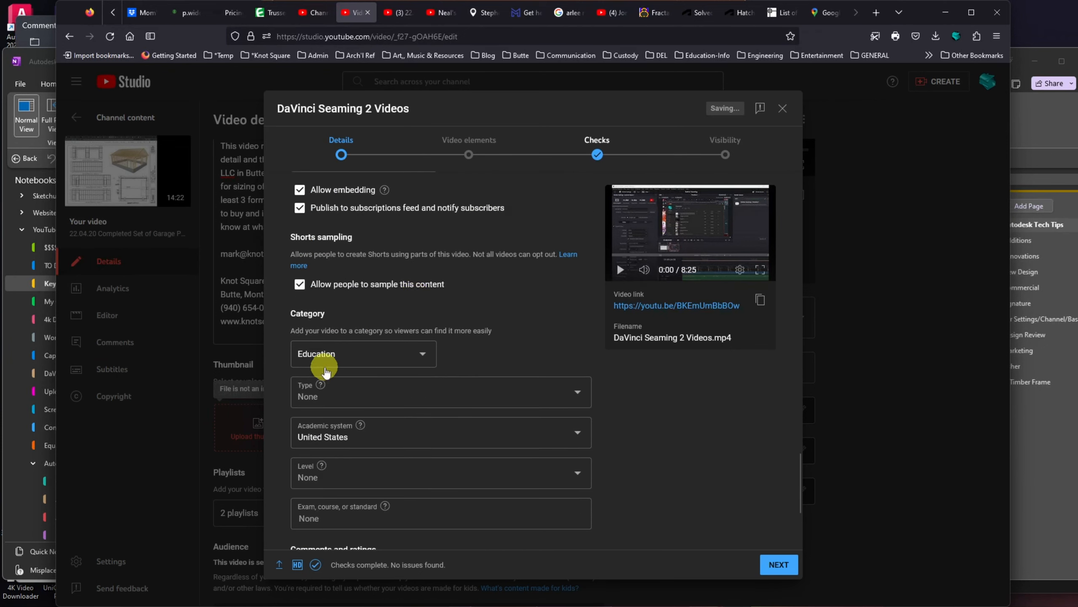
click(356, 396)
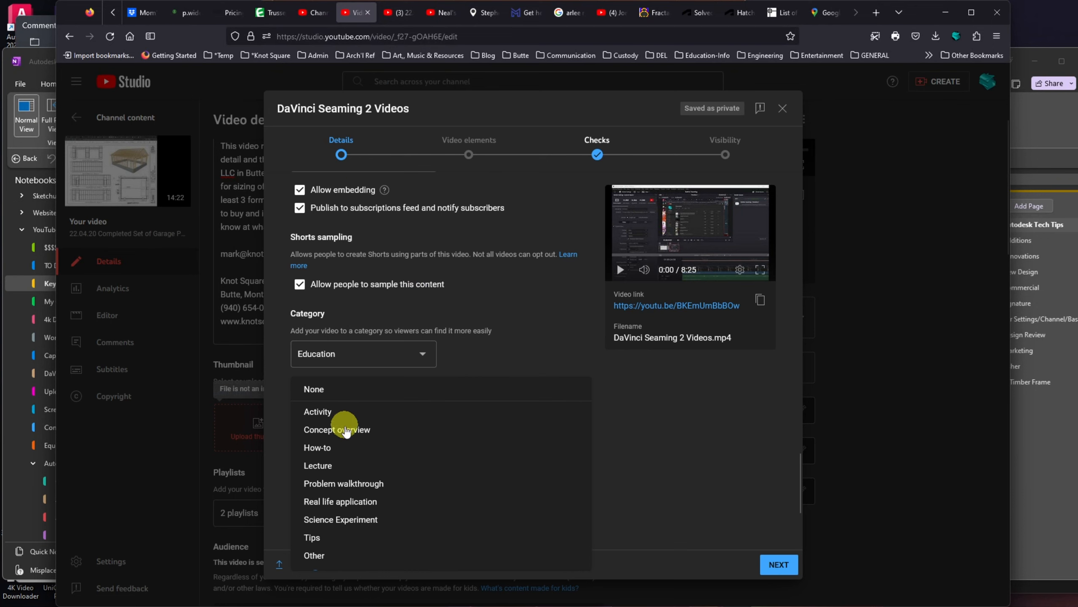
click(344, 449)
- Compare the comment moderation options, trying the hold-for-review setting, and choose Allow all comments for the video
scroll(369, 418, down, 5)
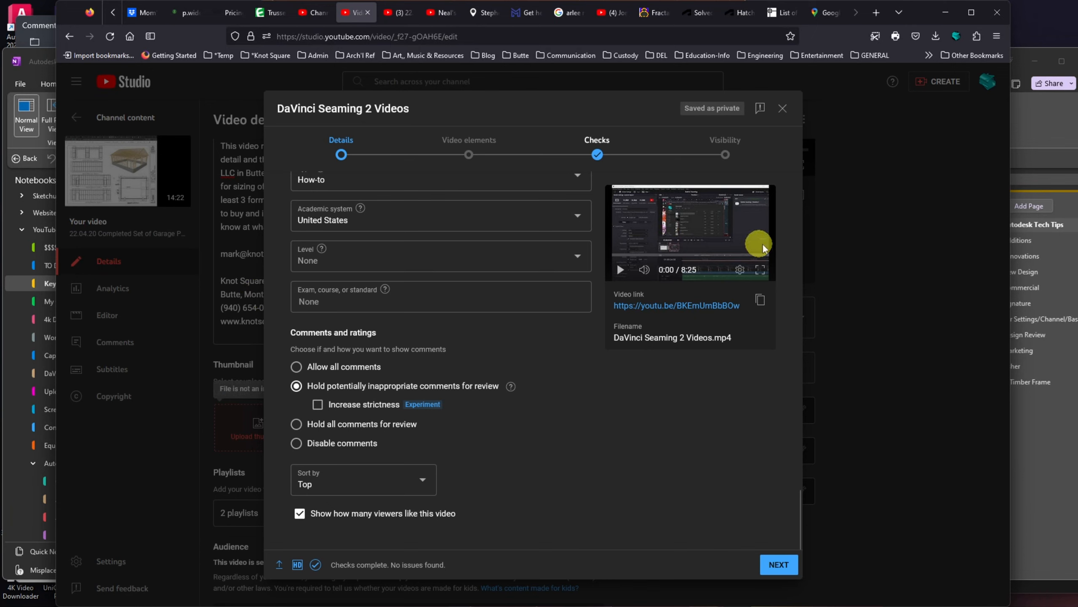
click(296, 368)
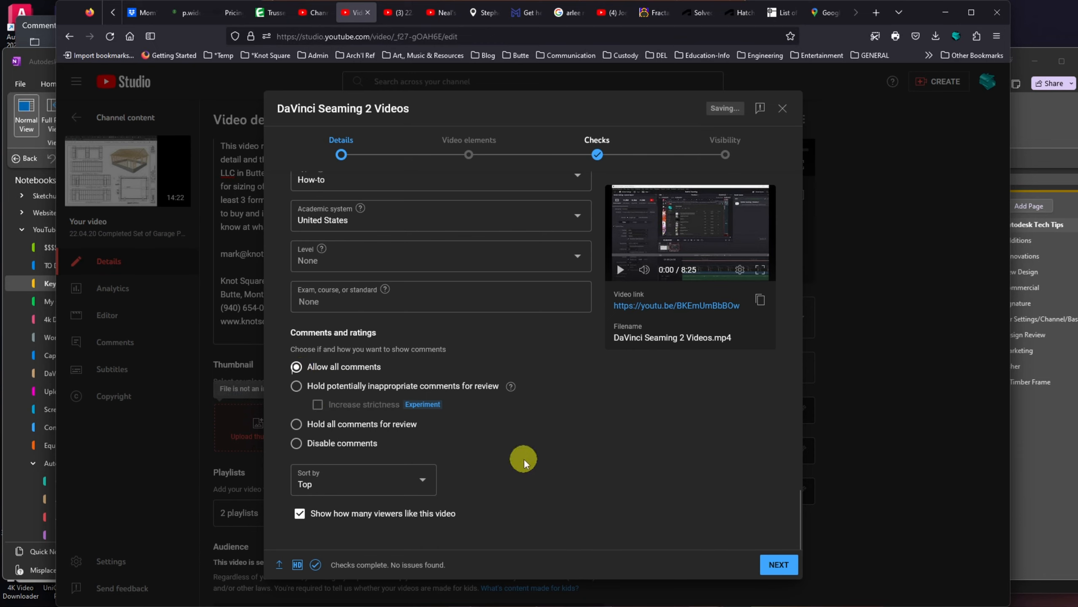
click(296, 386)
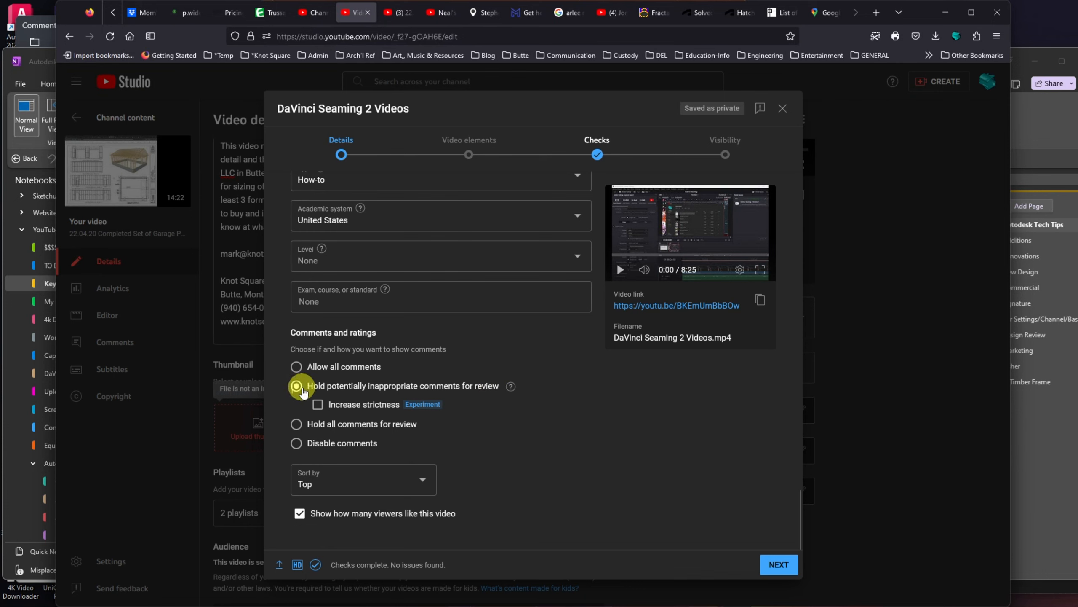
mouse_move(512, 389)
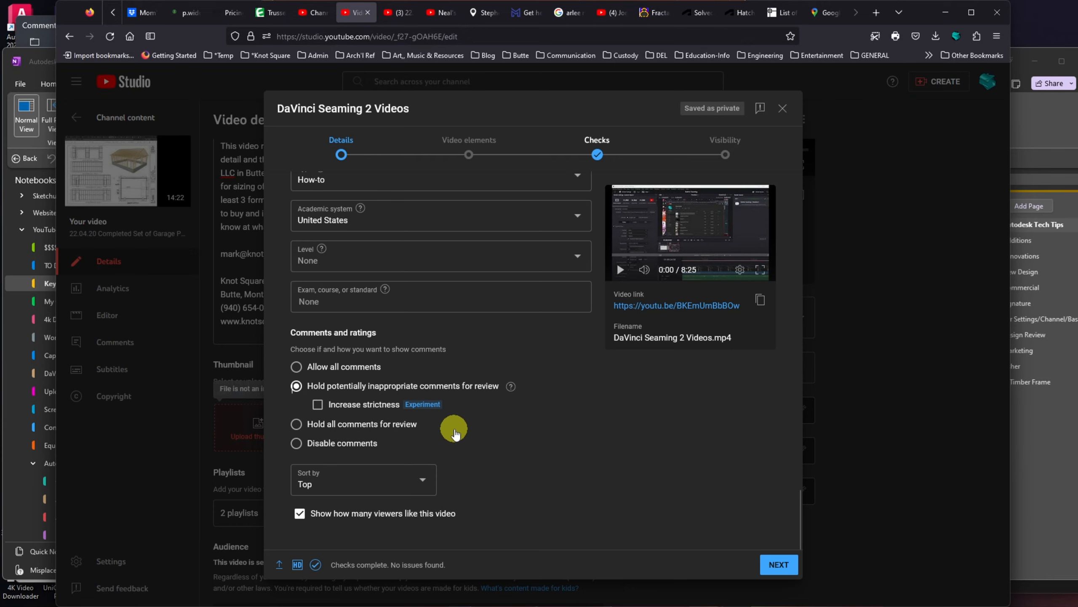
click(298, 367)
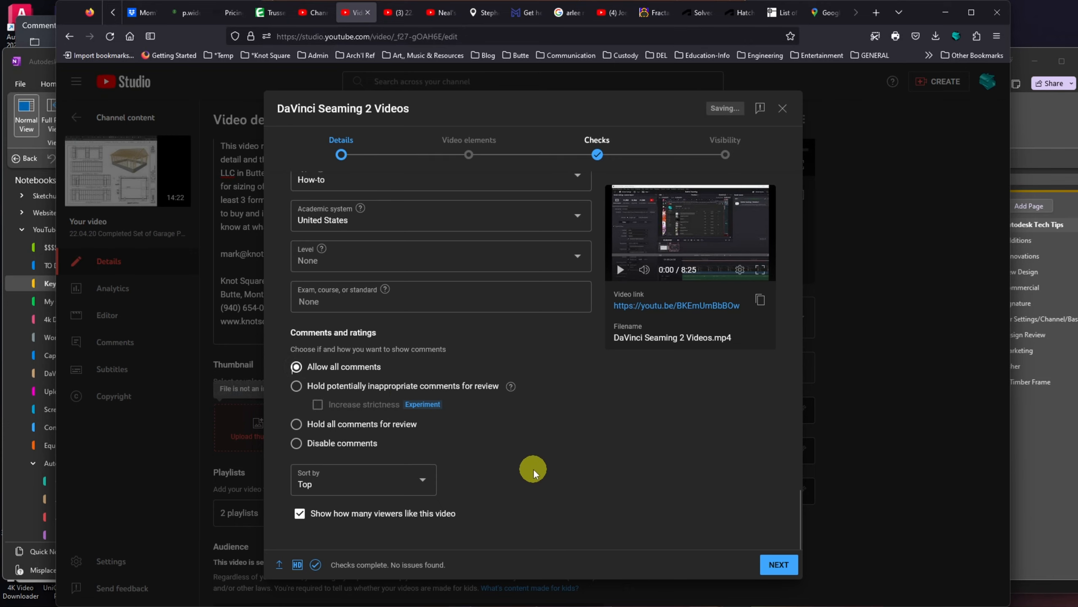
- Finish the video details and advance past Video elements and Checks to the Visibility stage
scroll(534, 468, up, 5)
scroll(533, 468, down, 5)
click(778, 571)
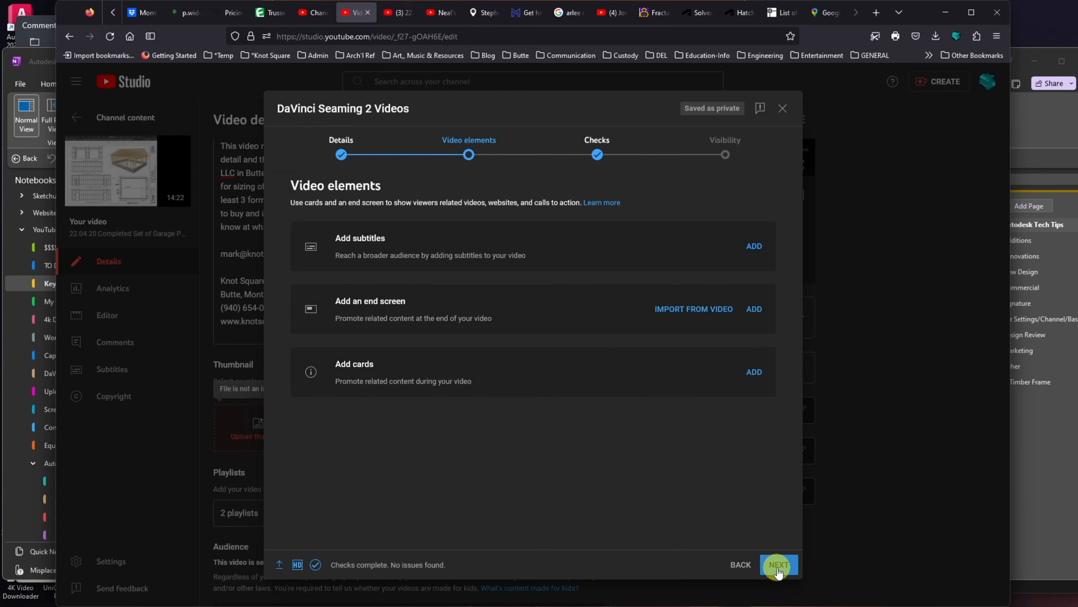
click(778, 570)
click(779, 569)
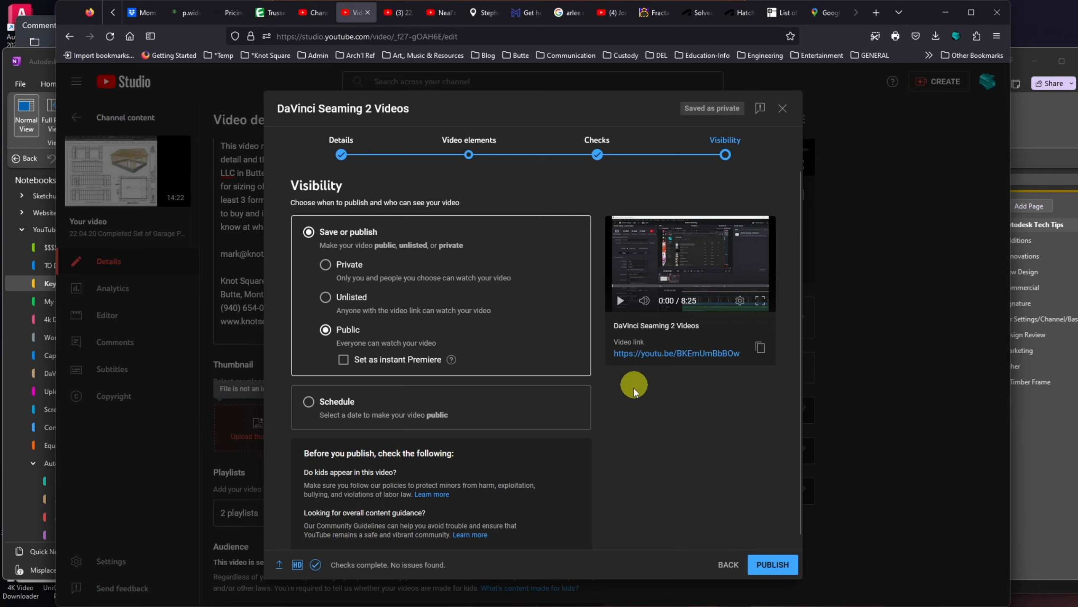
- Choose scheduled publishing for the video and set its date to Apr 29, 2023
click(308, 401)
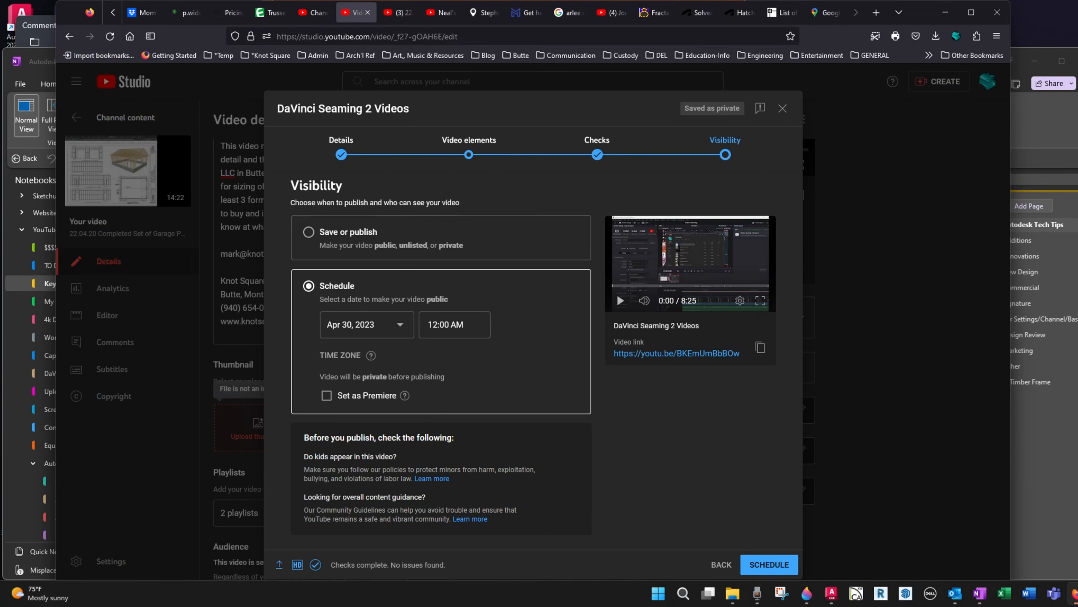
click(398, 326)
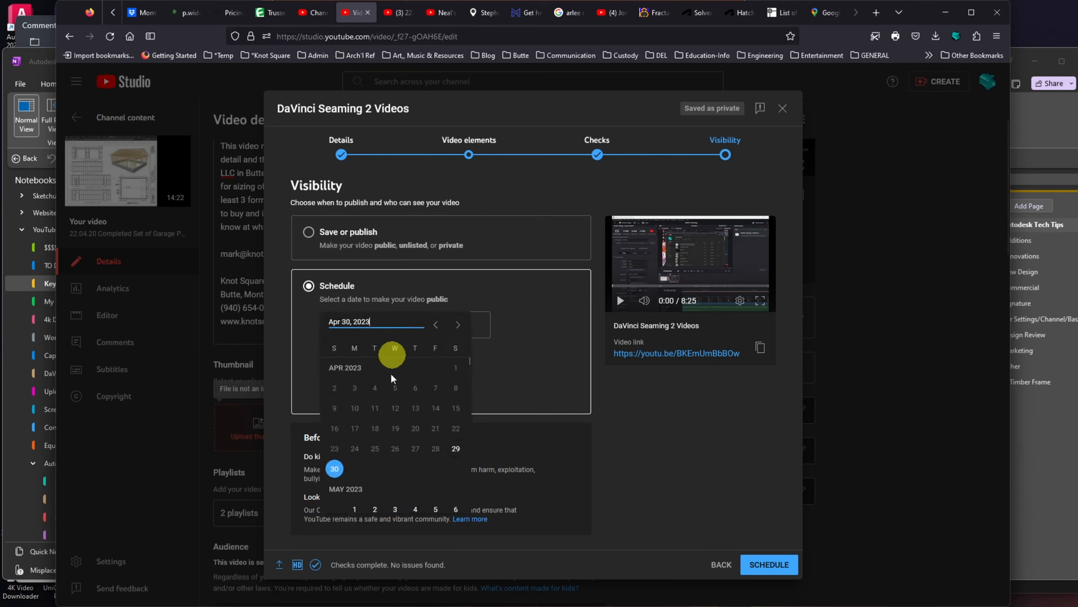
click(455, 449)
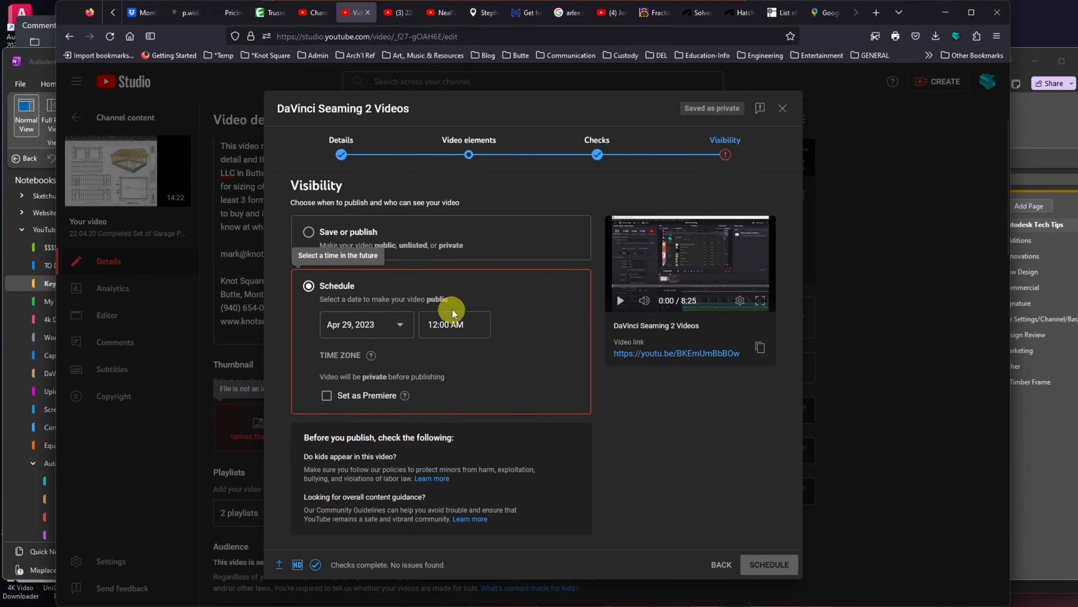
- Set the scheduled publishing time to 6:30 PM
click(454, 331)
scroll(450, 487, down, 10)
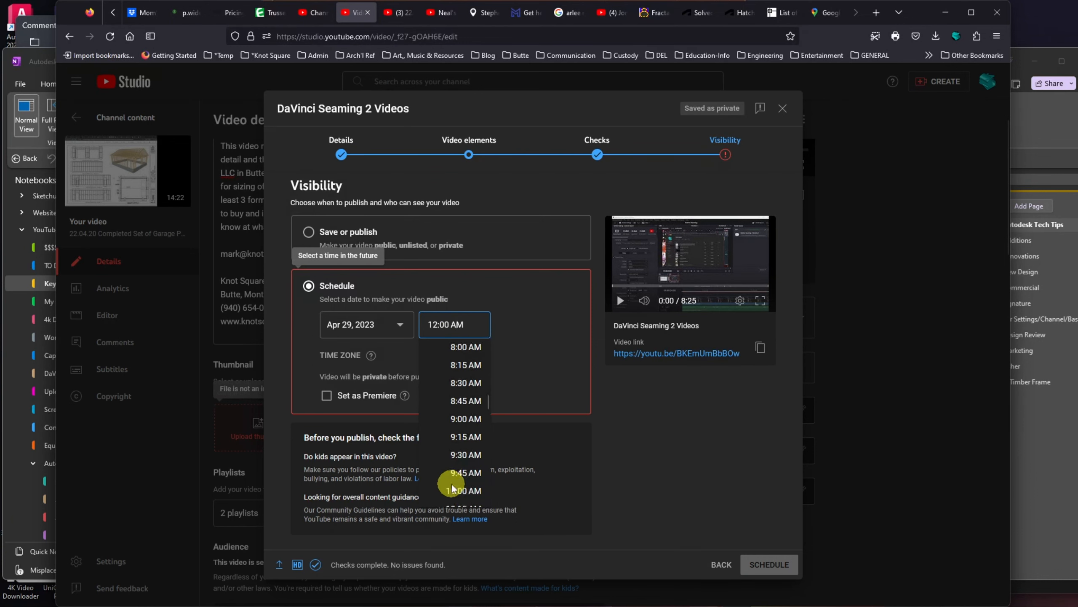
scroll(451, 484, down, 8)
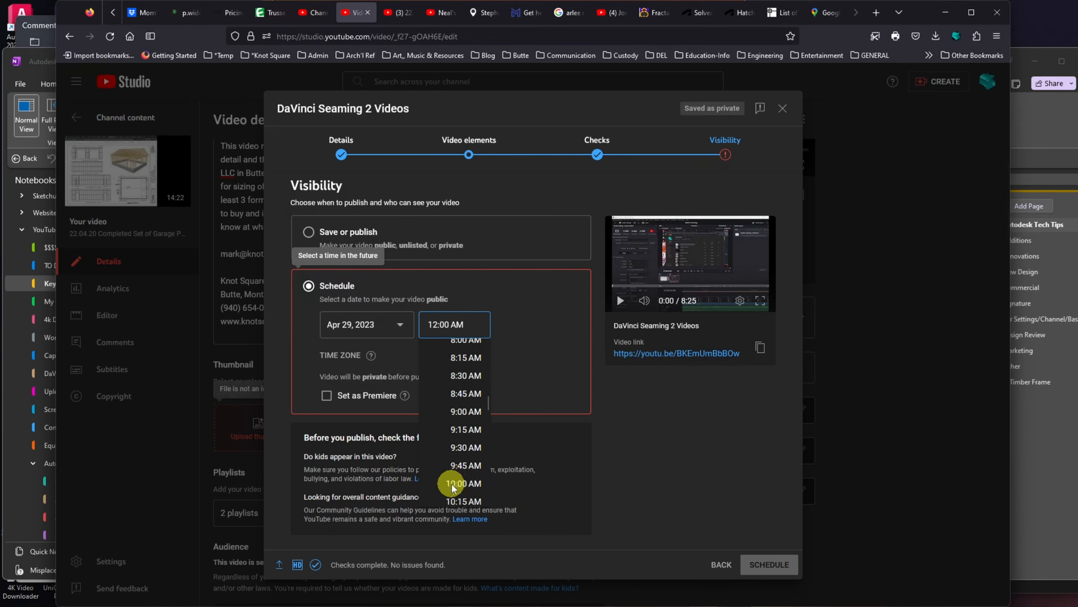
scroll(452, 484, down, 7)
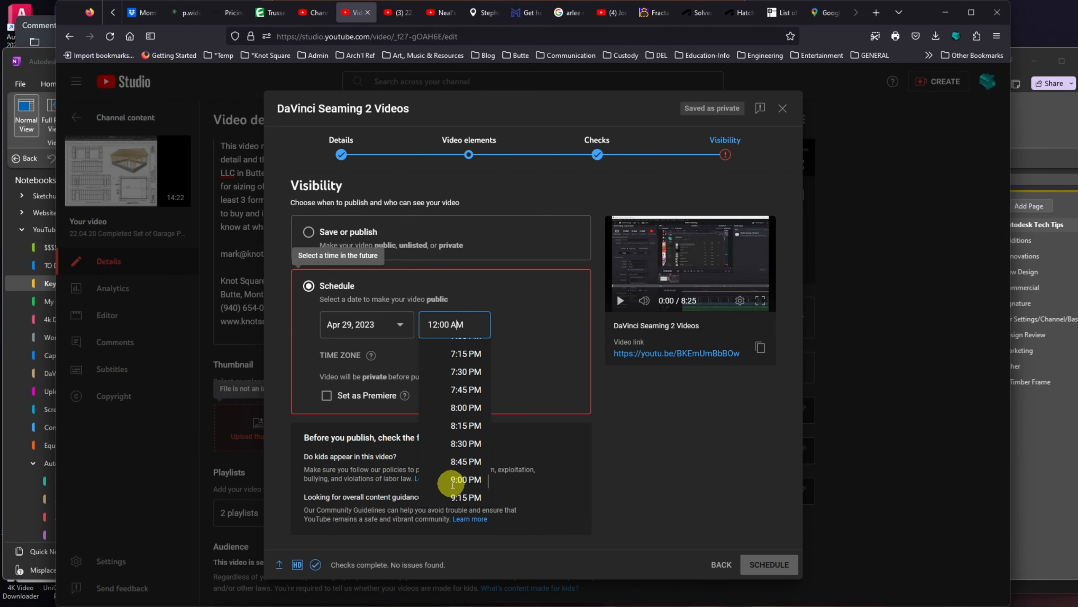
scroll(451, 483, up, 2)
click(467, 413)
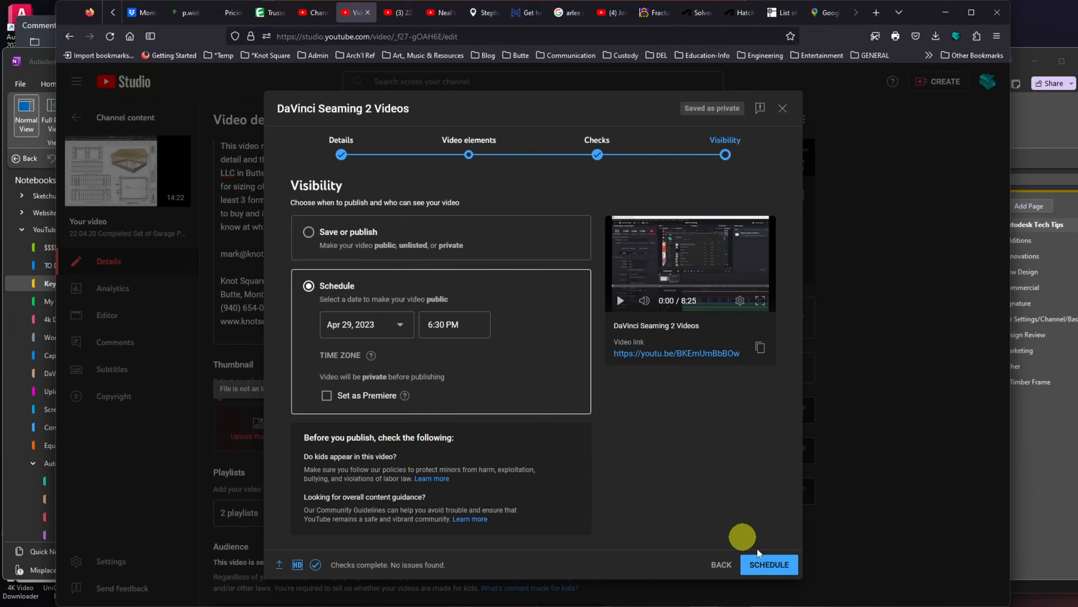
- Schedule the video's release and dismiss the confirmation dialog
click(773, 565)
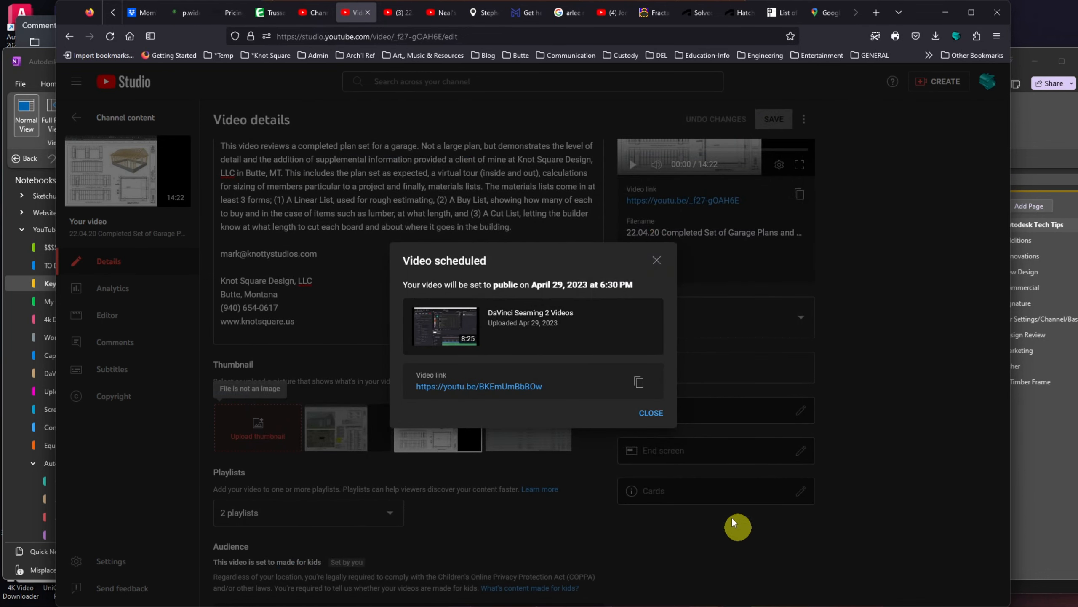
click(651, 414)
click(652, 415)
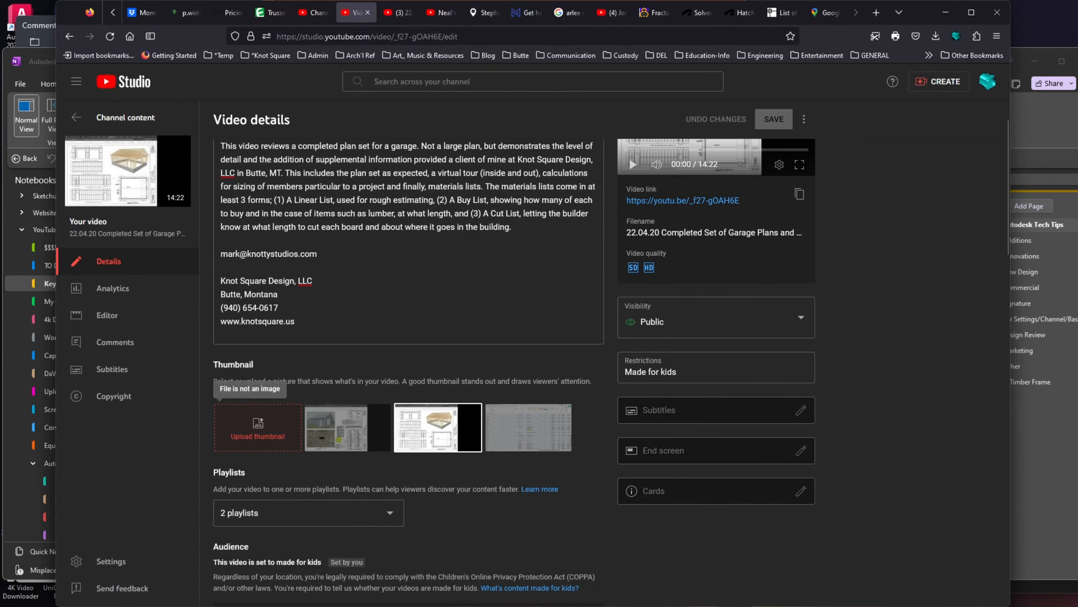